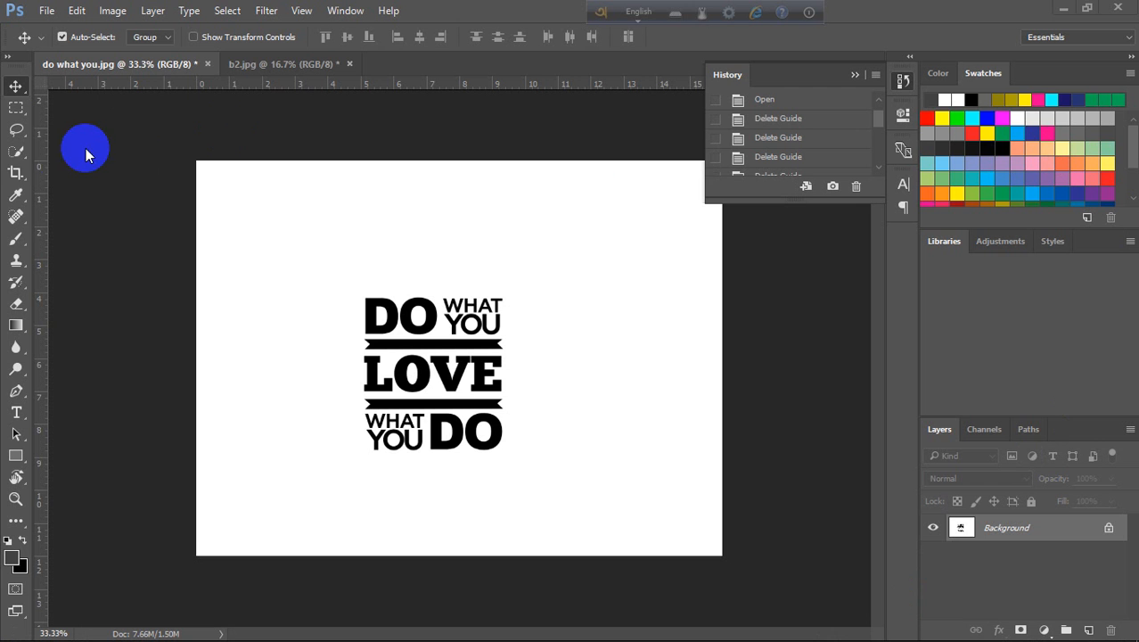
Try cropping the image with the Crop tool by trimming its edges to leave a white margin around the lettering, and undo the crop
{"action": "left_click", "coordinate": [14, 175]}
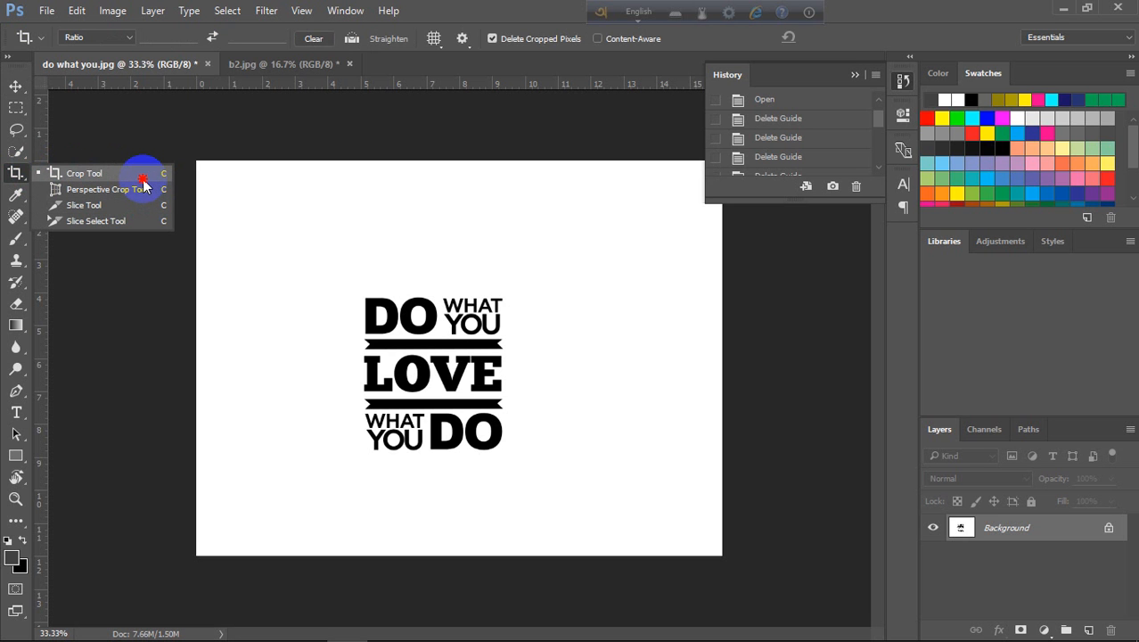
{"action": "left_click", "coordinate": [54, 173]}
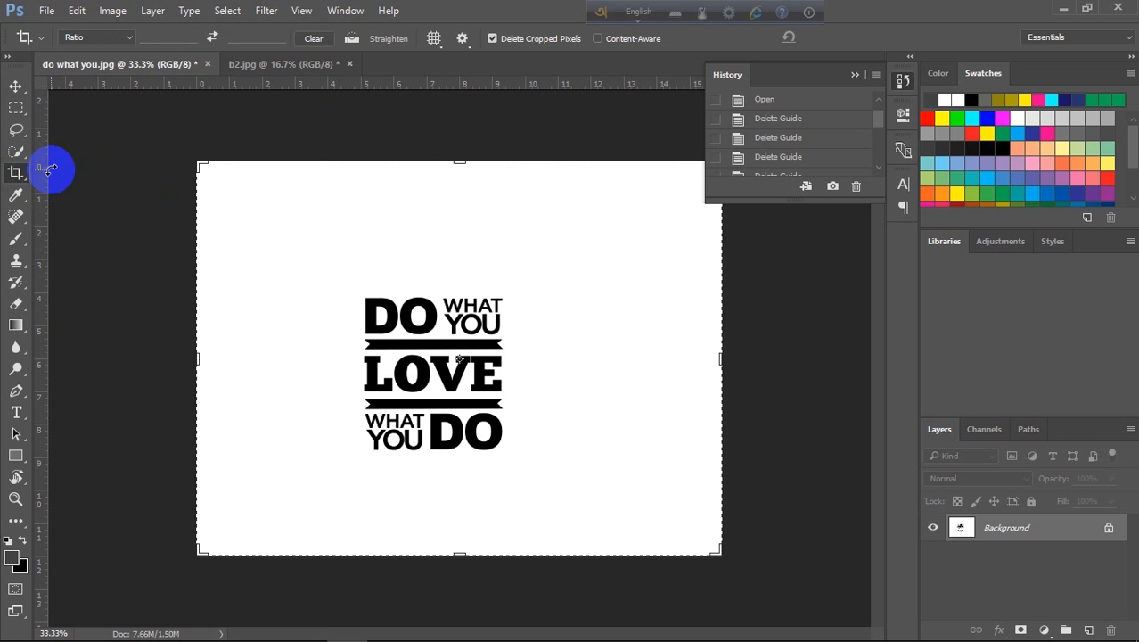
{"action": "left_click", "coordinate": [20, 88]}
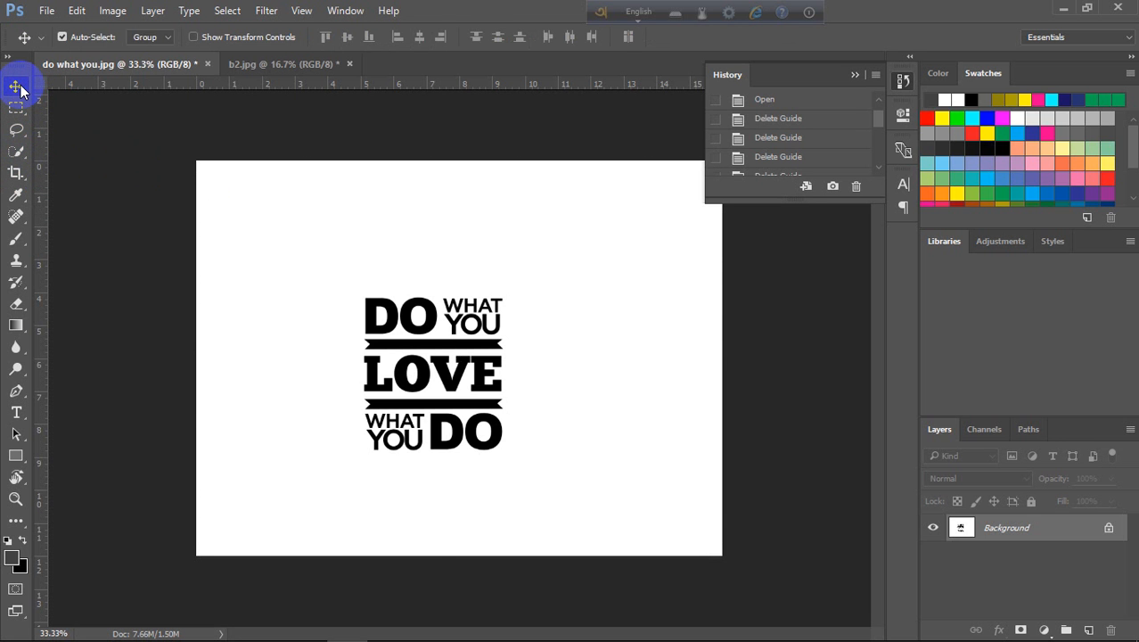
{"action": "key", "text": "c"}
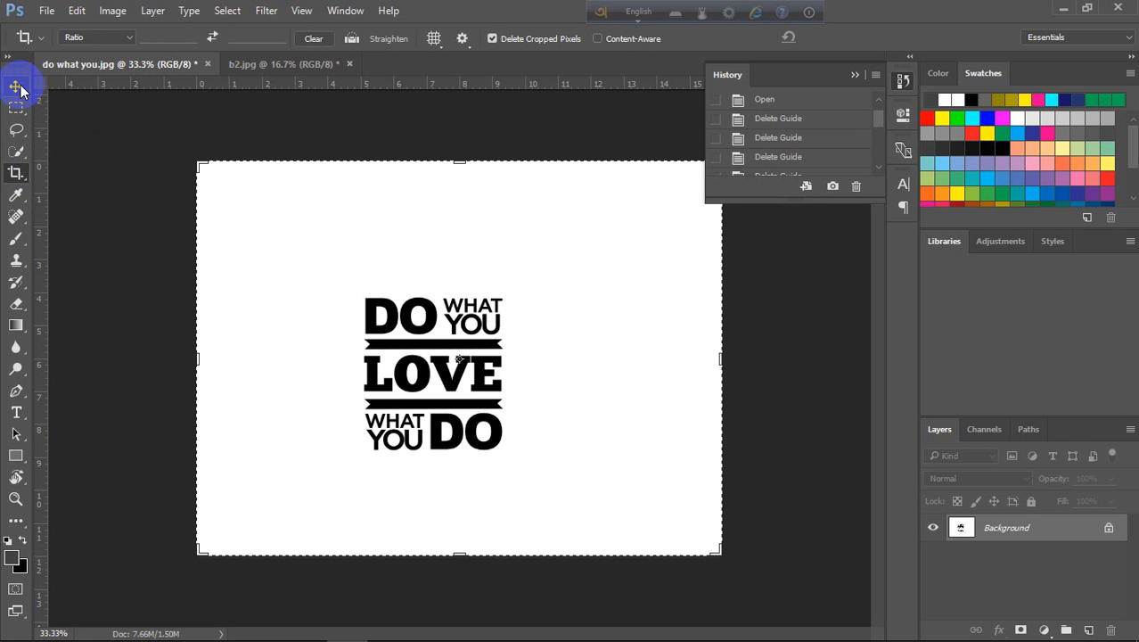
{"action": "left_click", "coordinate": [21, 180]}
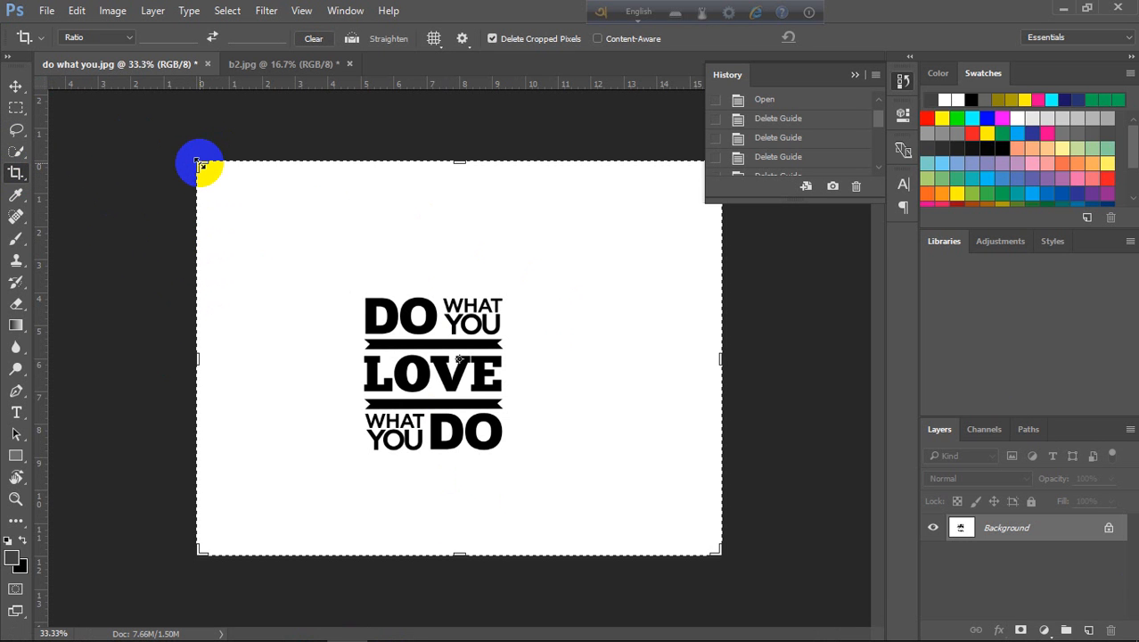
{"action": "left_click_drag", "start_coordinate": [202, 166], "coordinate": [265, 192]}
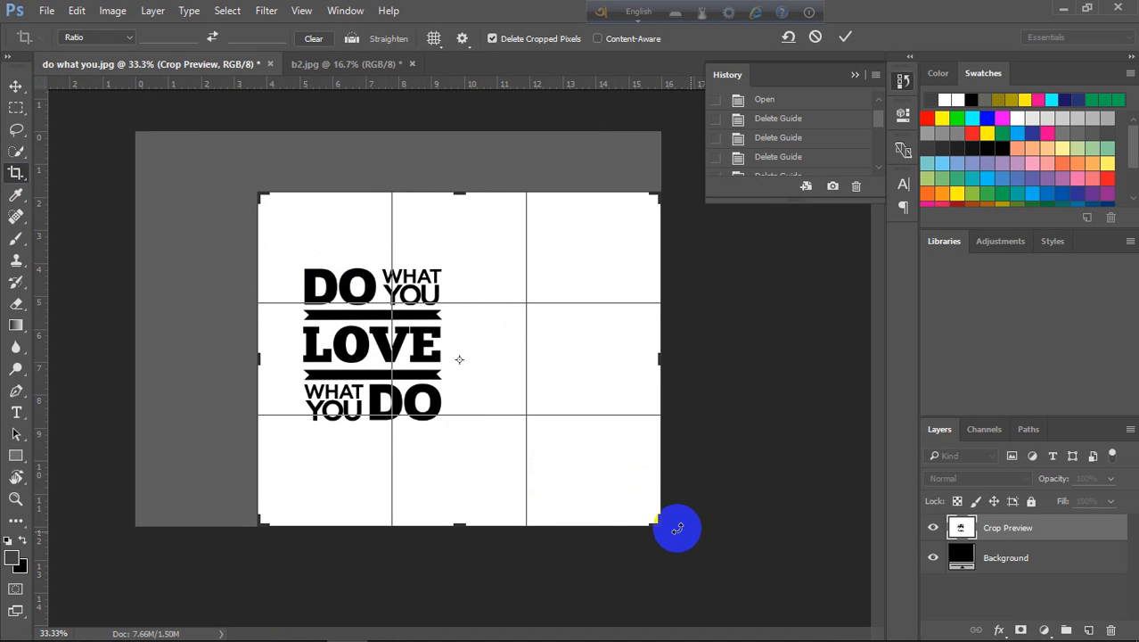
{"action": "left_click_drag", "start_coordinate": [659, 522], "coordinate": [574, 486]}
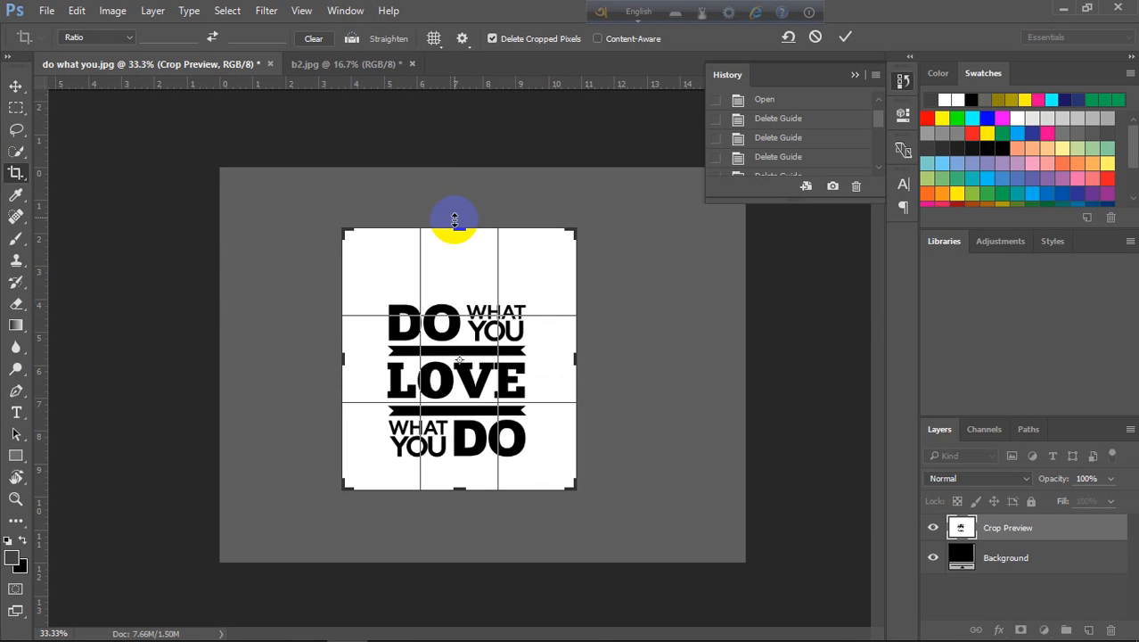
{"action": "left_click_drag", "start_coordinate": [459, 227], "coordinate": [450, 256]}
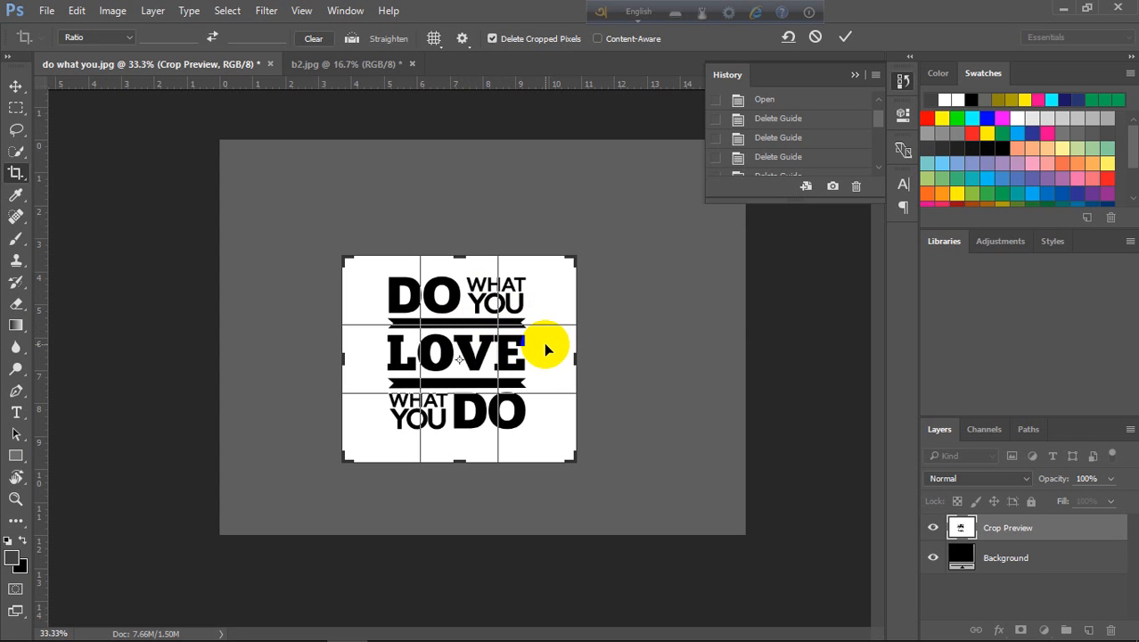
{"action": "key", "text": "Return"}
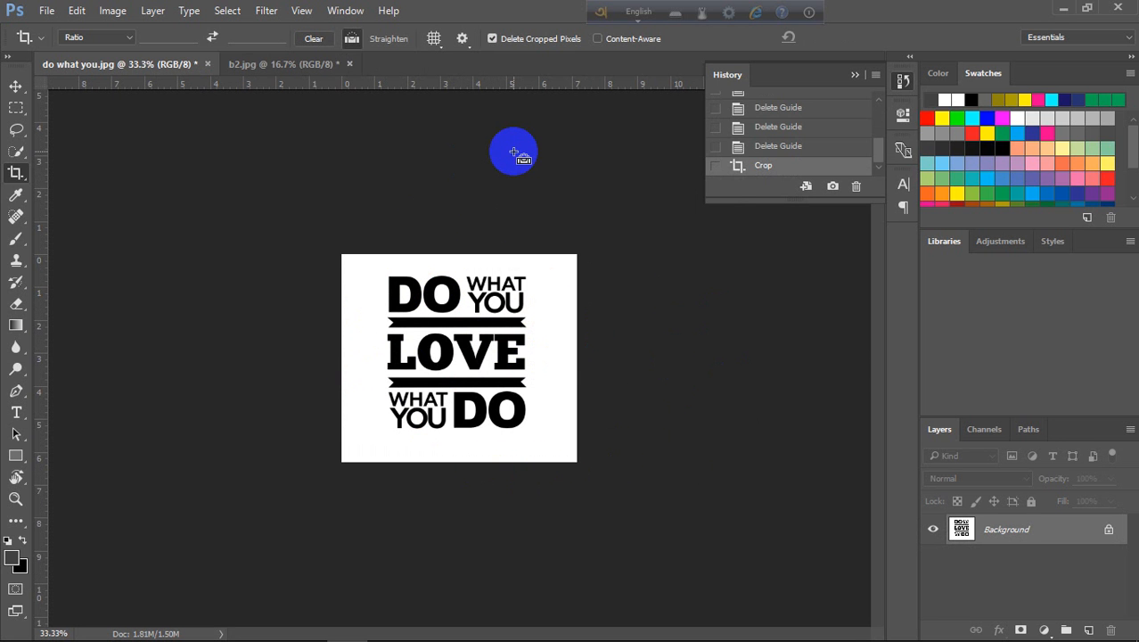
{"action": "key", "text": "ctrl+z"}
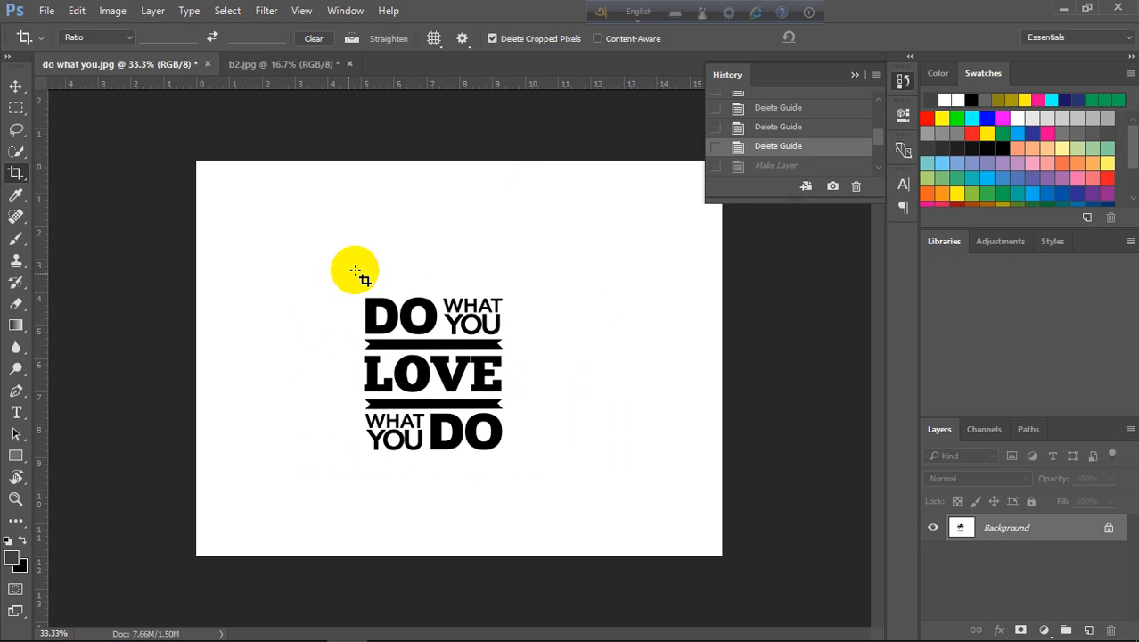
Try a freehand crop drawn tightly around the lettering block, and undo it
{"action": "left_click_drag", "start_coordinate": [360, 289], "coordinate": [510, 457]}
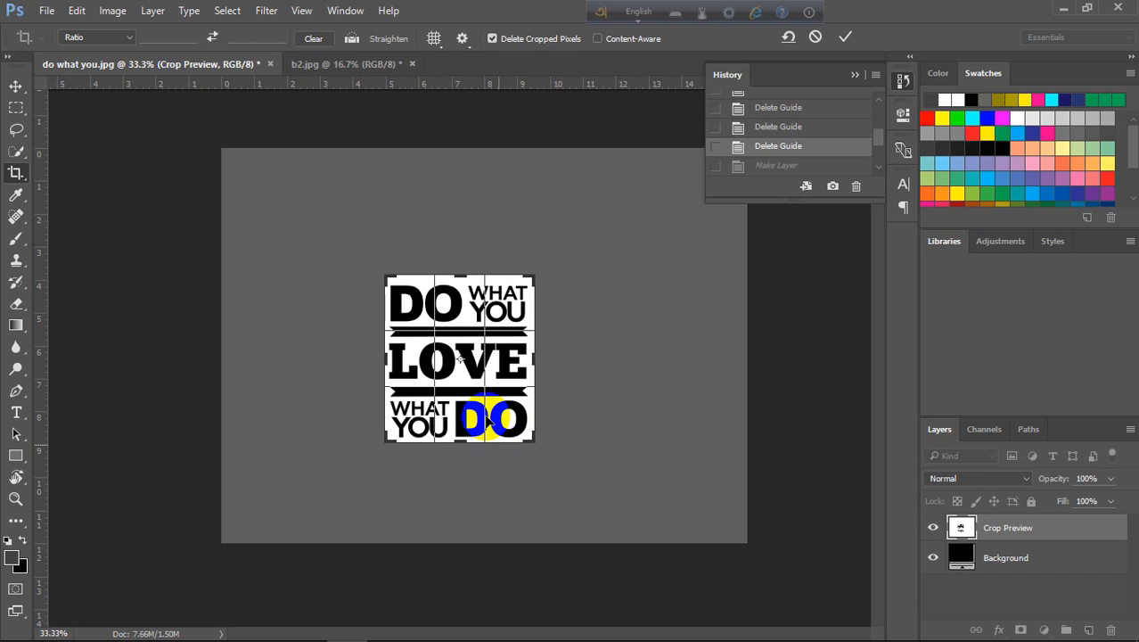
{"action": "key", "text": "Return"}
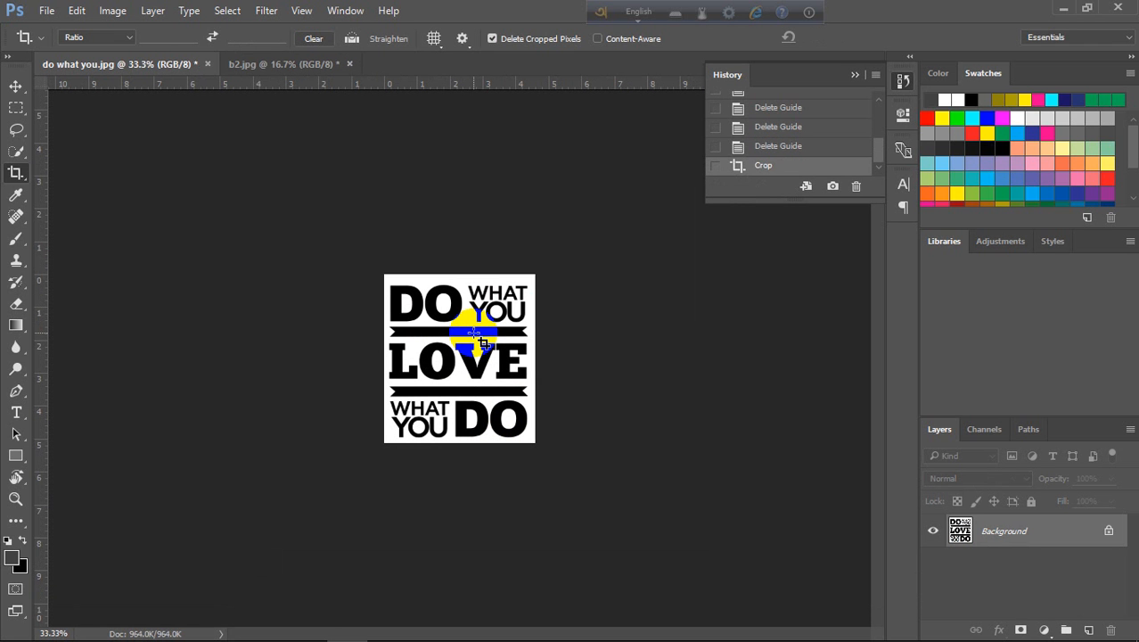
{"action": "key", "text": "ctrl+z"}
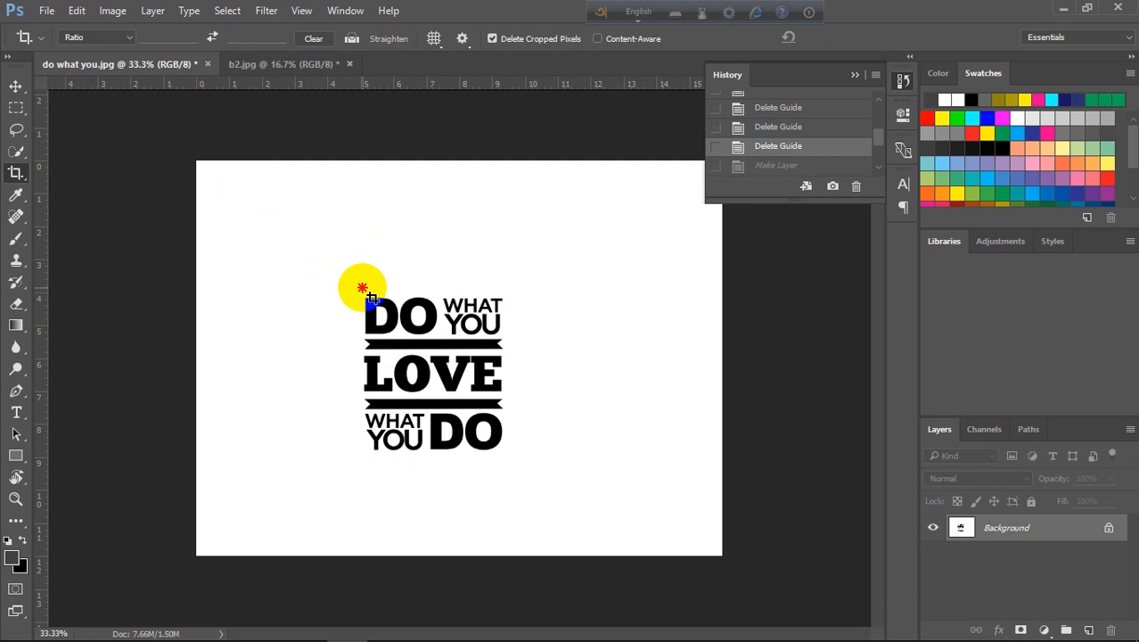
Crop the image tightly around the lettering with Delete Cropped Pixels turned off
{"action": "left_click_drag", "start_coordinate": [365, 292], "coordinate": [514, 458]}
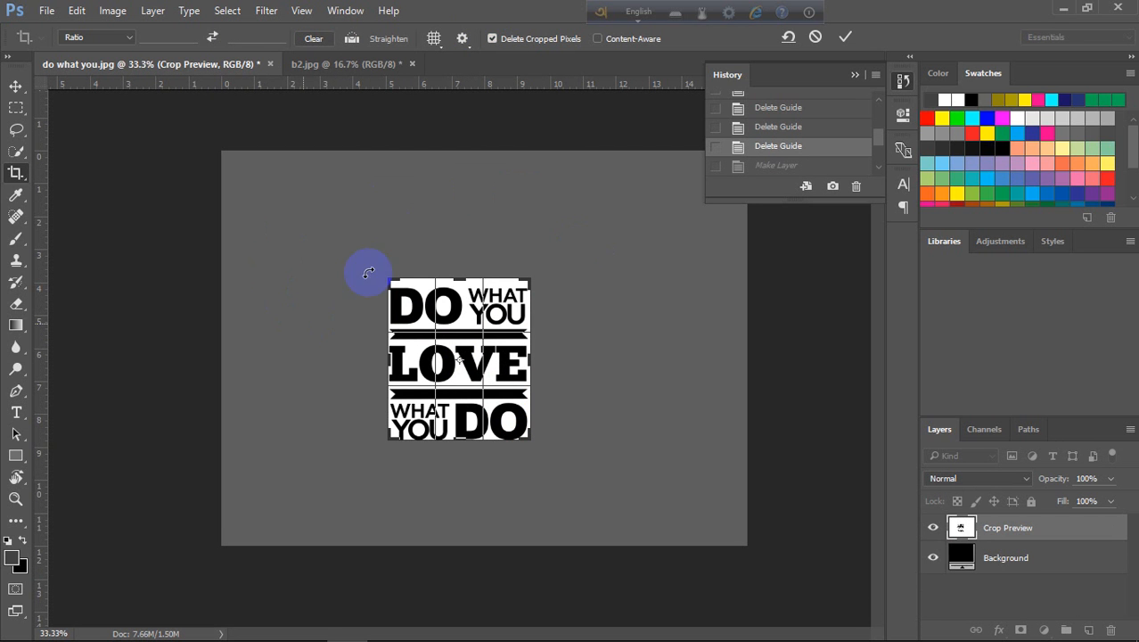
{"action": "left_click", "coordinate": [492, 38]}
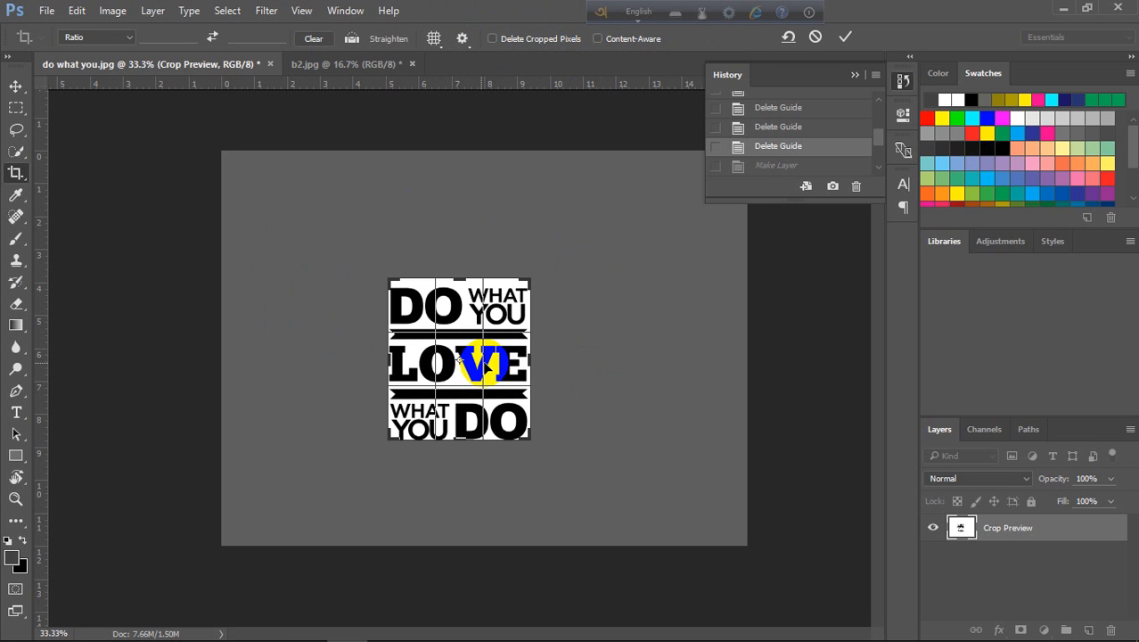
{"action": "double_click", "coordinate": [484, 361]}
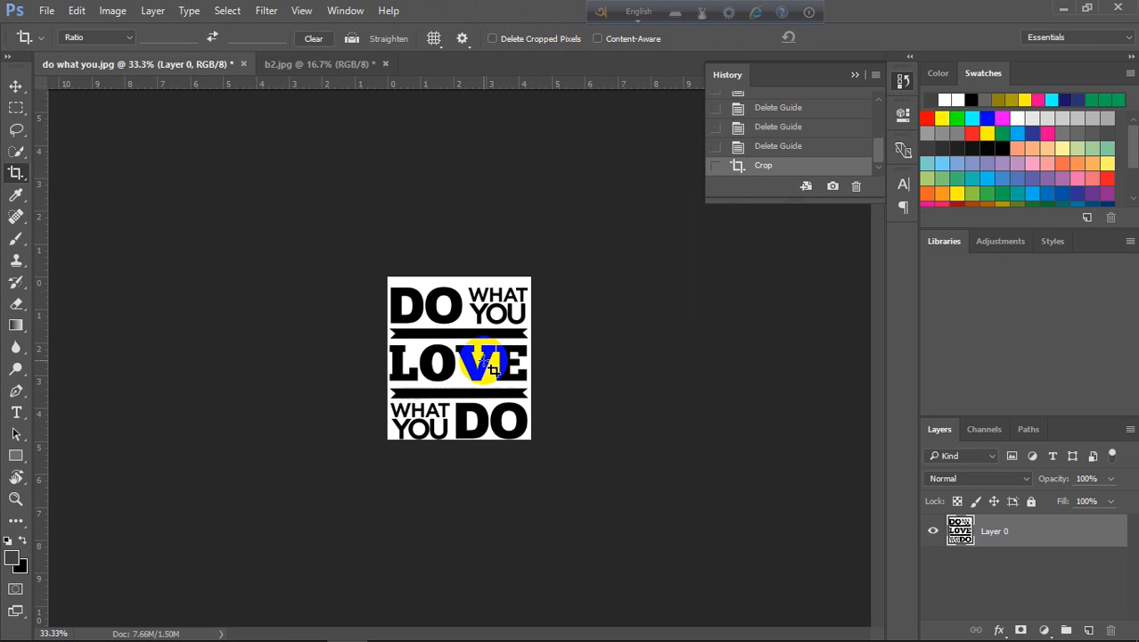
Move the cropped lettering layer slightly up and to the right within the canvas, and undo both the move and the crop
{"action": "left_click", "coordinate": [15, 85]}
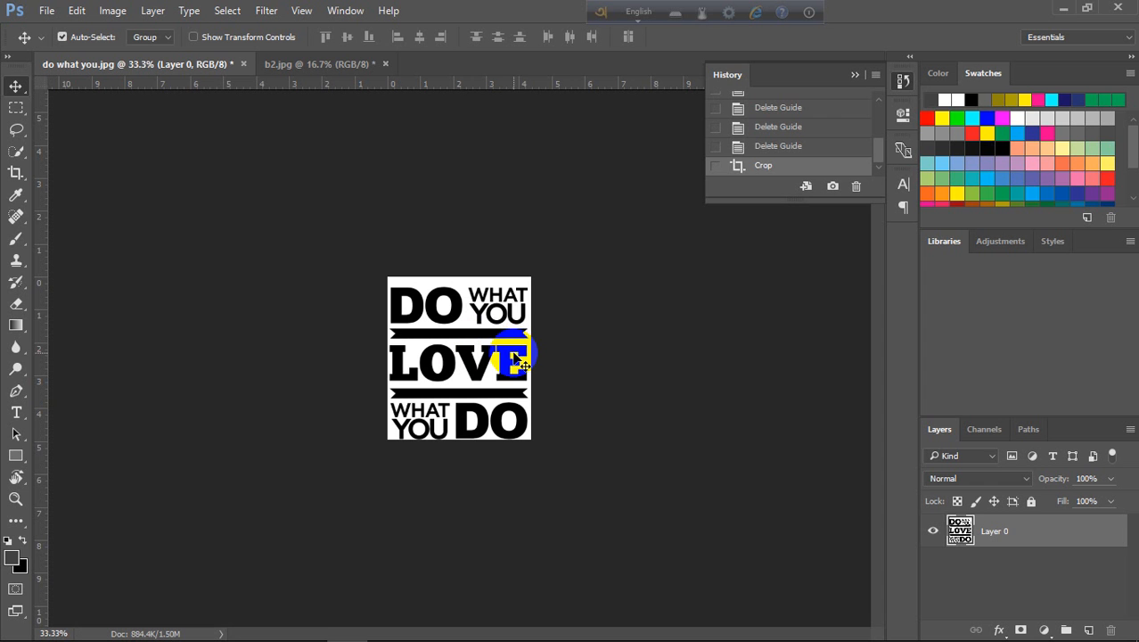
{"action": "left_click_drag", "start_coordinate": [518, 354], "coordinate": [530, 334]}
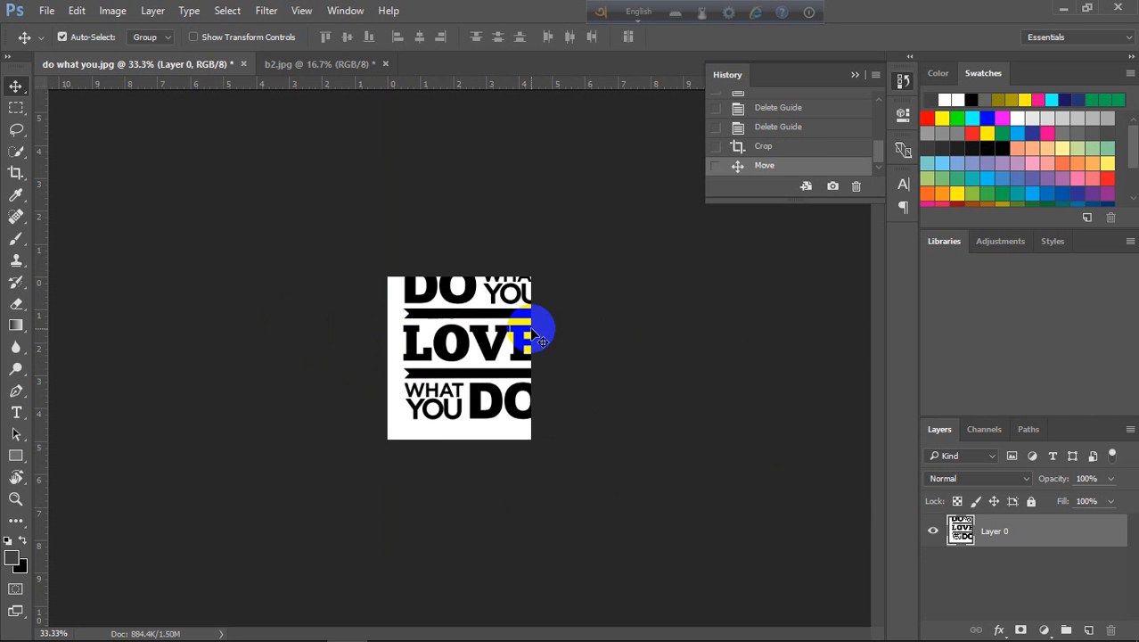
{"action": "key", "text": "ctrl+alt+z"}
{"action": "key", "text": "ctrl+alt+z"}
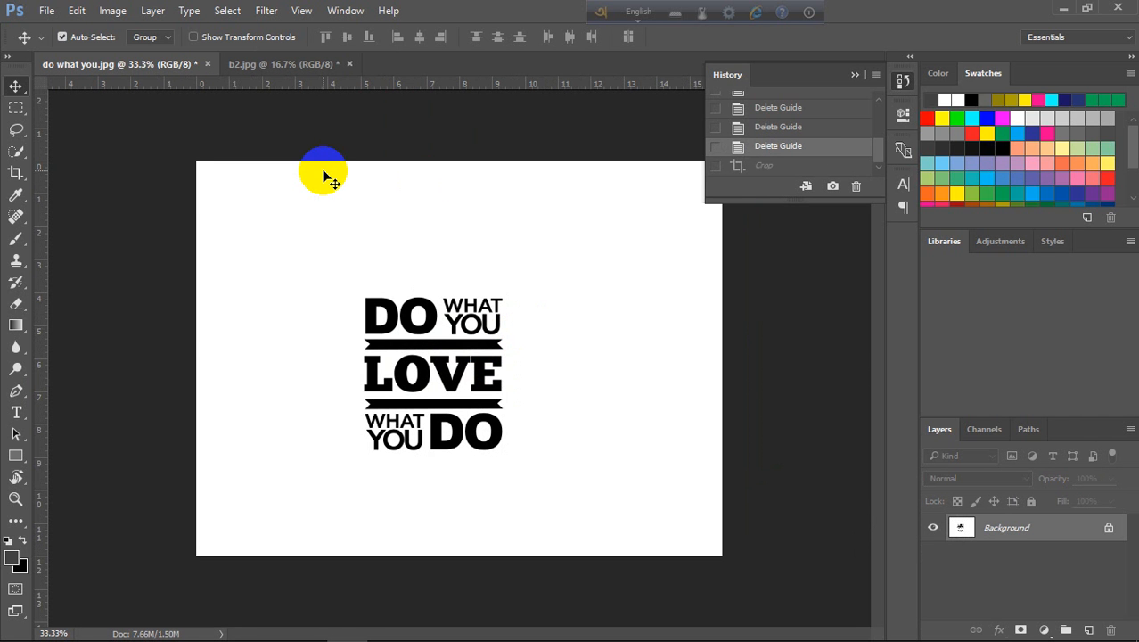
Re-enable Delete Cropped Pixels, try cropping away the image's upper and left margins, and undo the crop
{"action": "key", "text": "c"}
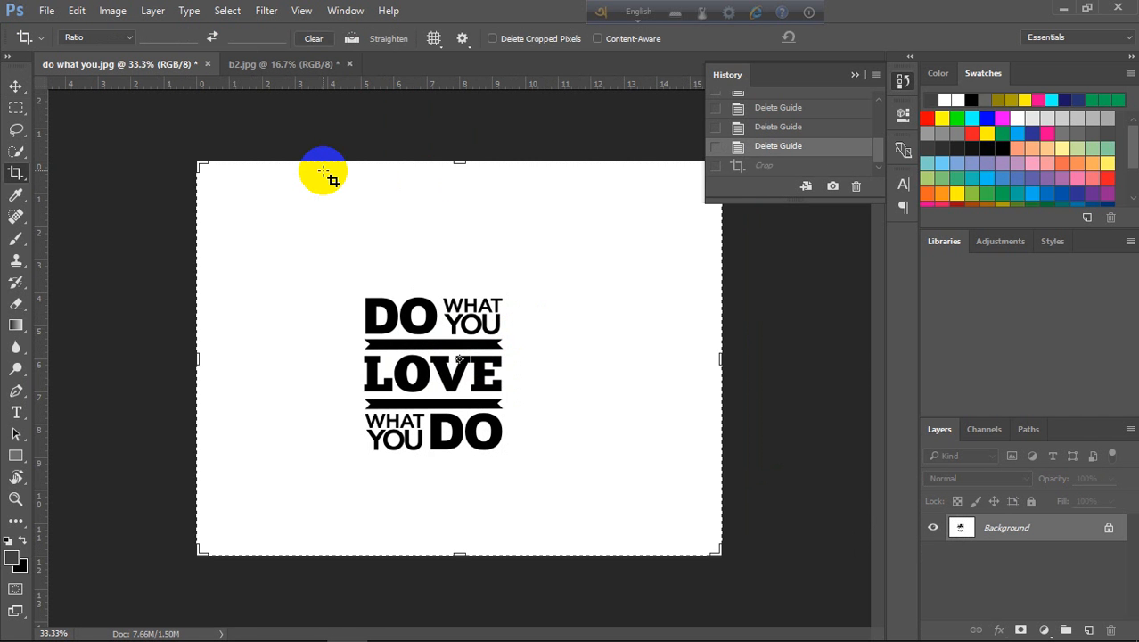
{"action": "left_click", "coordinate": [491, 38]}
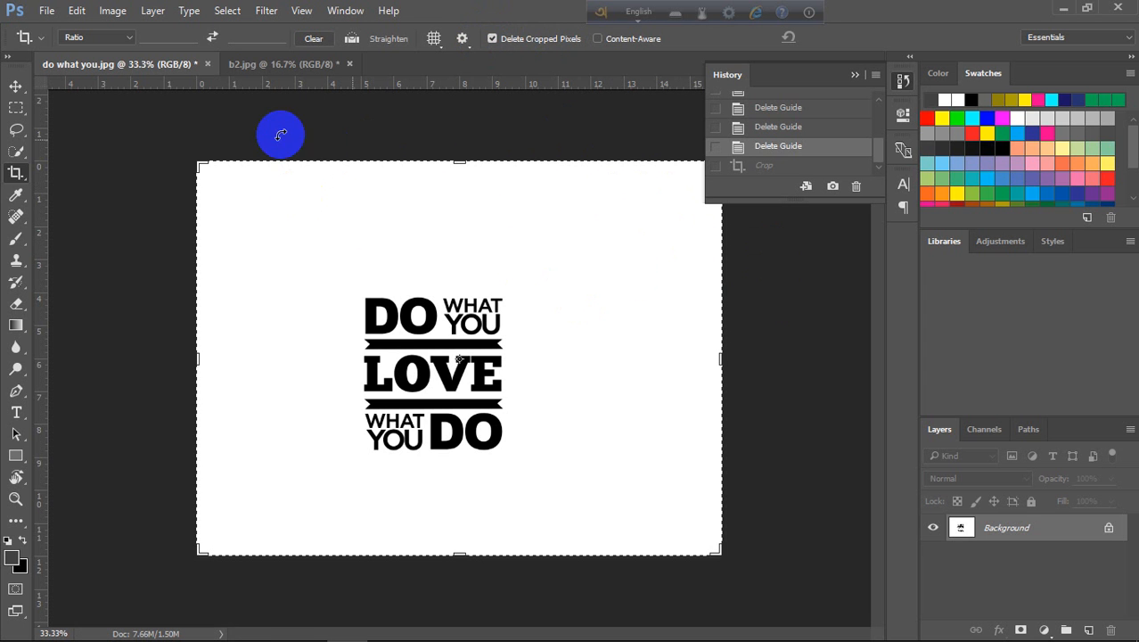
{"action": "left_click_drag", "start_coordinate": [199, 161], "coordinate": [265, 210]}
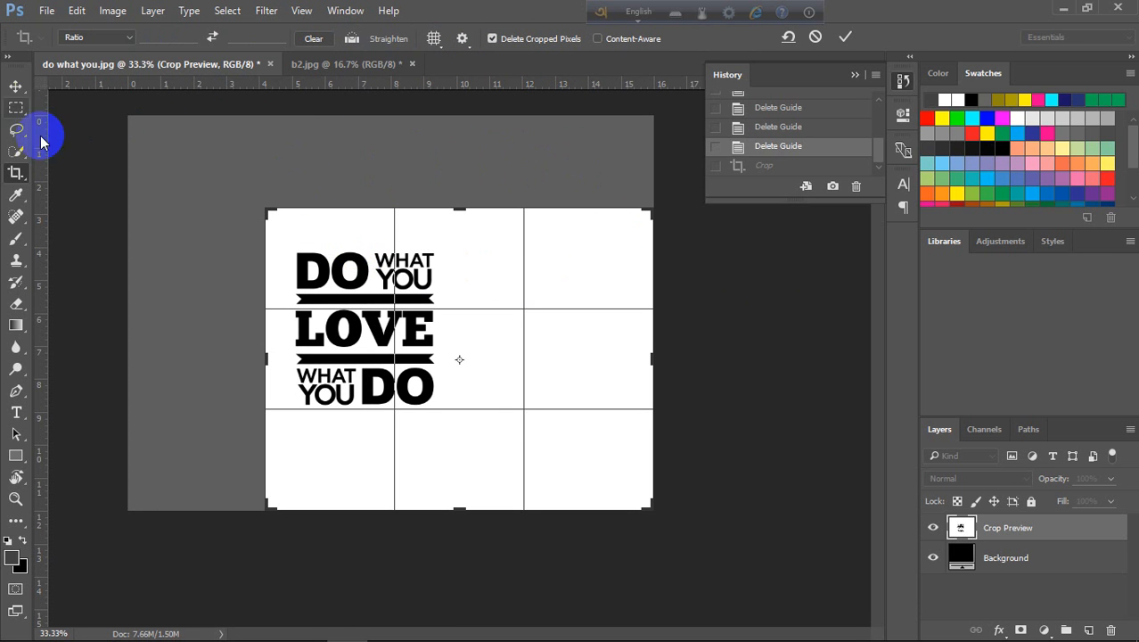
{"action": "left_click_drag", "start_coordinate": [650, 509], "coordinate": [560, 465]}
{"action": "key", "text": "ctrl+z"}
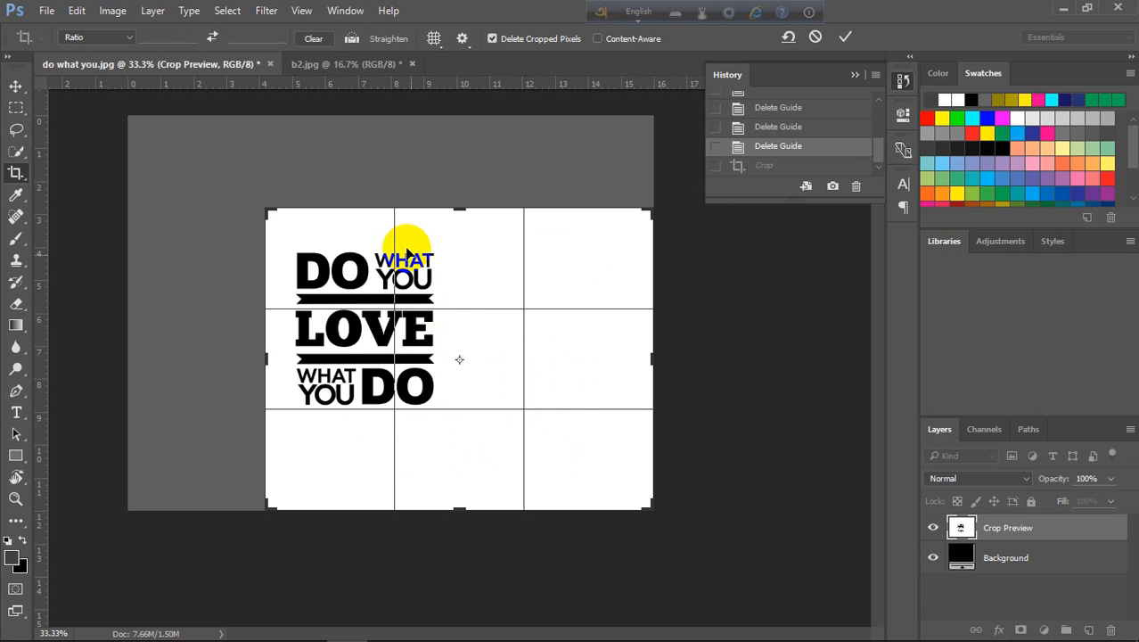
{"action": "key", "text": "Return"}
{"action": "key", "text": "ctrl+z"}
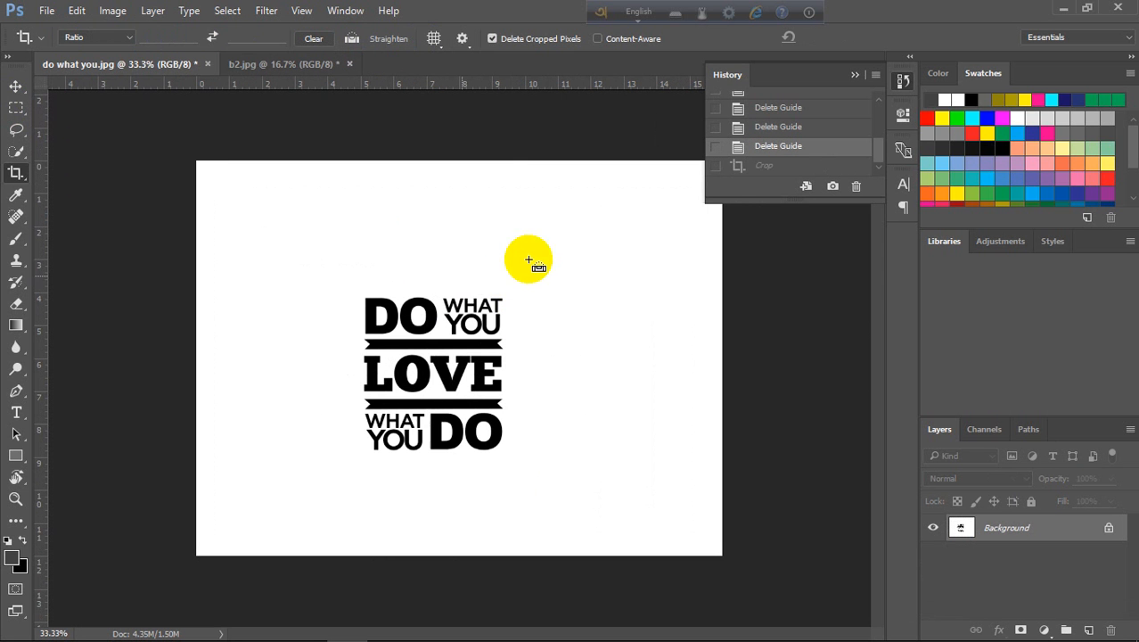
Shrink the crop frame proportionally about its centre to about 8 × 6 cm
{"action": "left_click", "coordinate": [15, 173]}
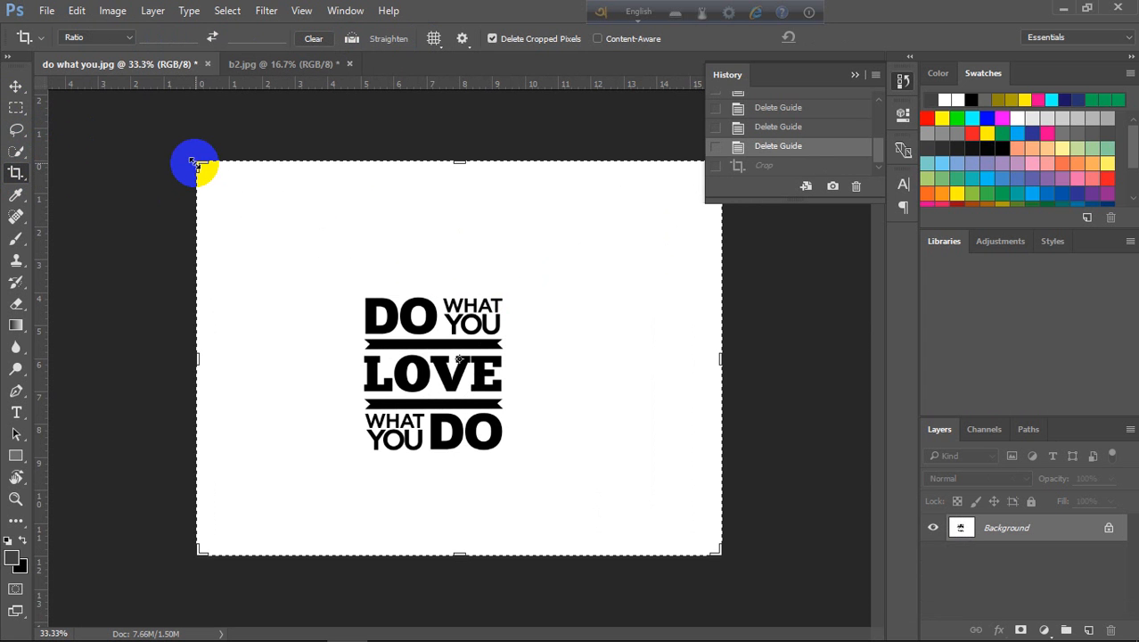
{"action": "left_click_drag", "start_coordinate": [196, 163], "coordinate": [281, 204]}
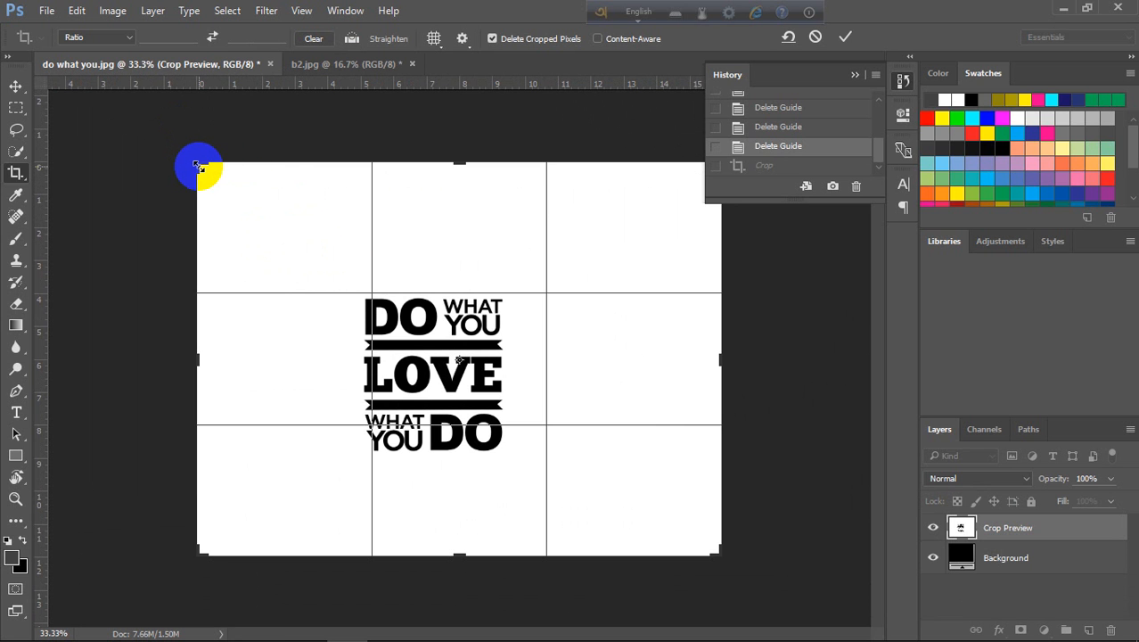
{"action": "mouse_move", "coordinate": [198, 166]}
{"action": "left_mouse_down"}
{"action": "mouse_move", "coordinate": [294, 253]}
{"action": "mouse_move", "coordinate": [383, 282]}
{"action": "mouse_move", "coordinate": [294, 242]}
{"action": "mouse_move", "coordinate": [191, 162]}
{"action": "mouse_move", "coordinate": [371, 318]}
{"action": "mouse_move", "coordinate": [185, 167]}
{"action": "mouse_move", "coordinate": [210, 173]}
{"action": "left_mouse_up"}
{"action": "left_click_drag", "start_coordinate": [197, 163], "coordinate": [324, 273]}
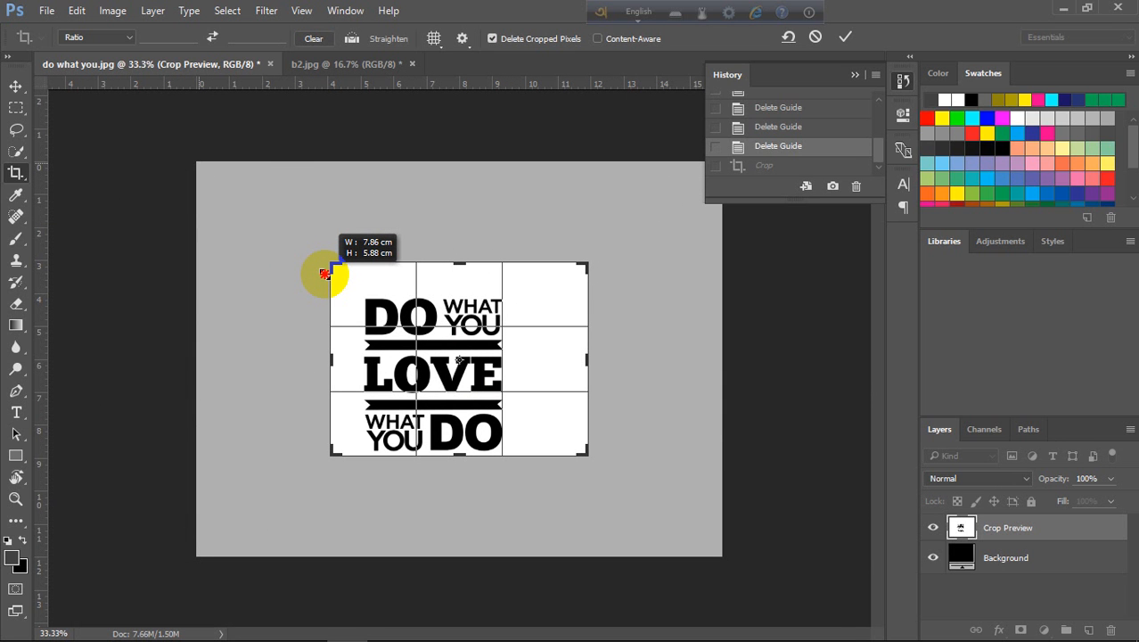
{"action": "left_click_drag", "start_coordinate": [325, 274], "coordinate": [323, 271]}
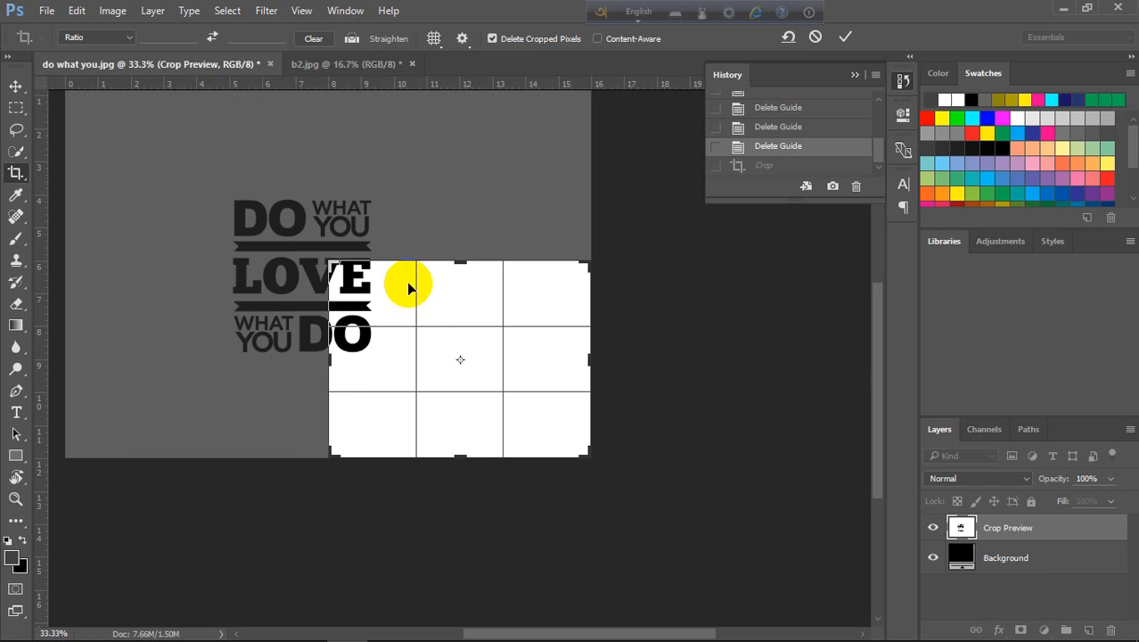
Reposition the image to centre the lettering within the crop frame, apply the crop, and undo it
{"action": "left_click_drag", "start_coordinate": [428, 337], "coordinate": [587, 426]}
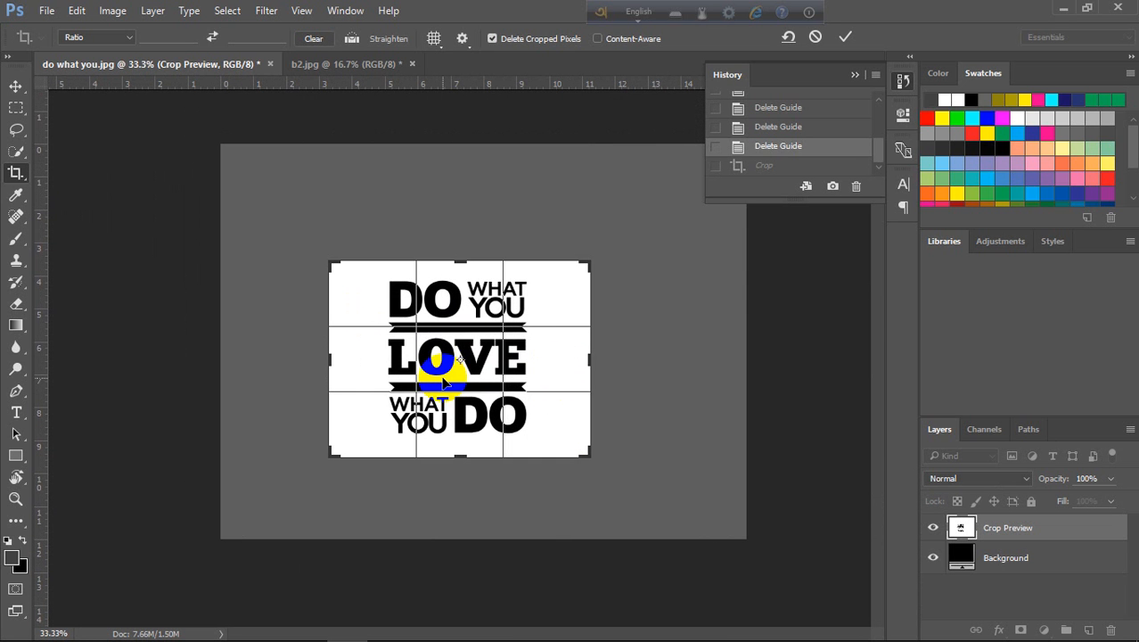
{"action": "left_click_drag", "start_coordinate": [441, 377], "coordinate": [441, 377]}
{"action": "key", "text": "Return"}
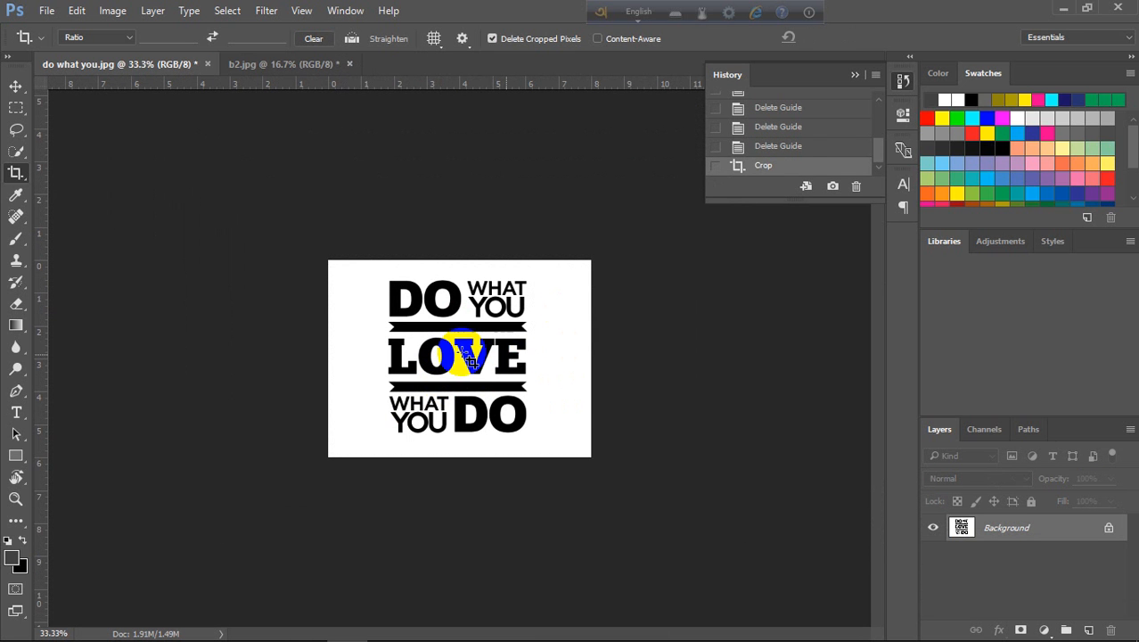
{"action": "key", "text": "ctrl+z"}
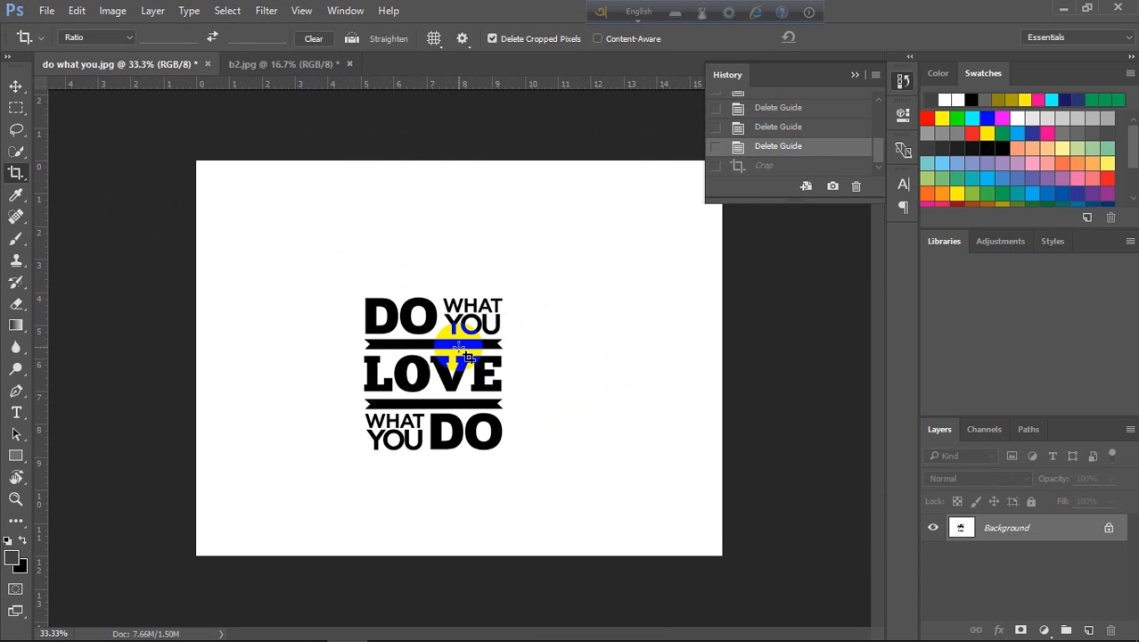
In b2.jpg, outline the raised business card by its four corners with the Perspective Crop Tool and apply the crop
{"action": "left_click", "coordinate": [269, 69]}
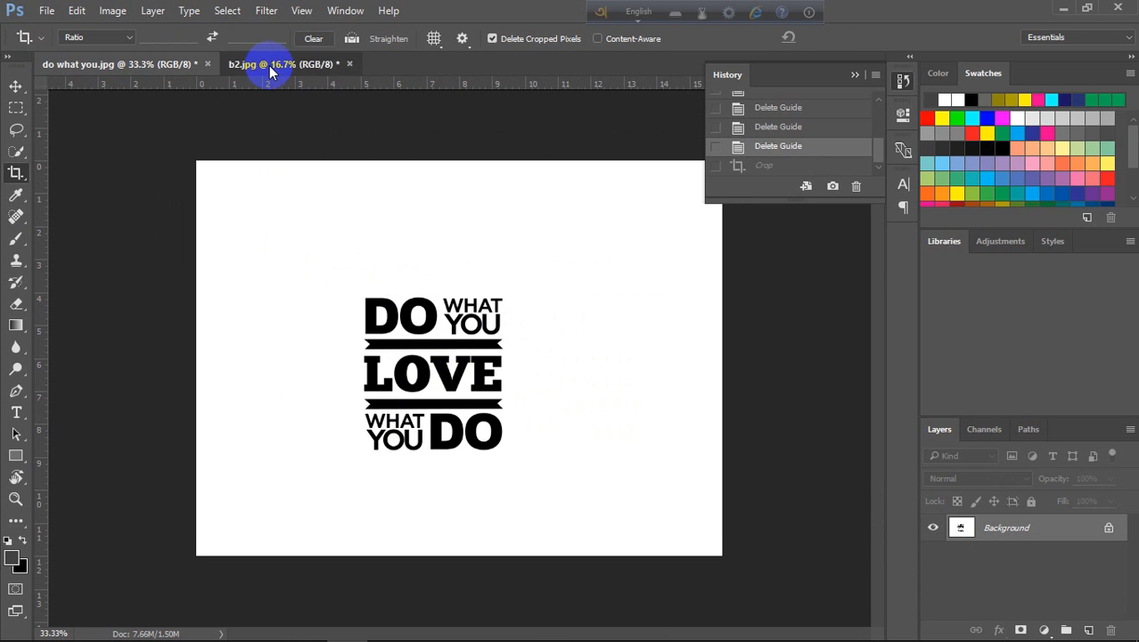
{"action": "right_click", "coordinate": [11, 174]}
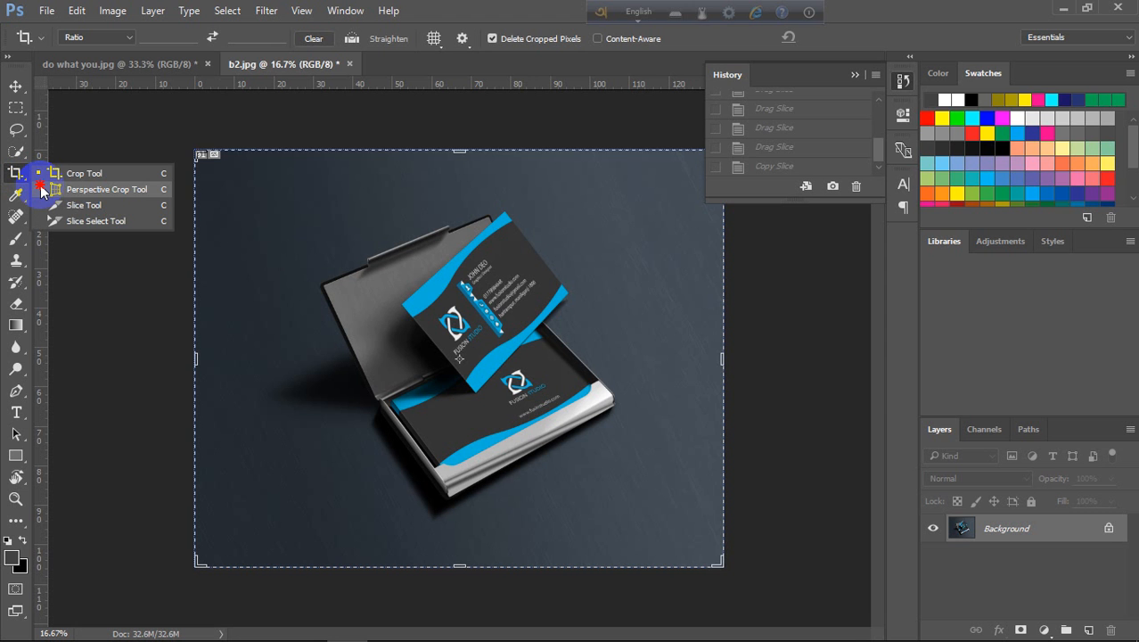
{"action": "left_click", "coordinate": [41, 190]}
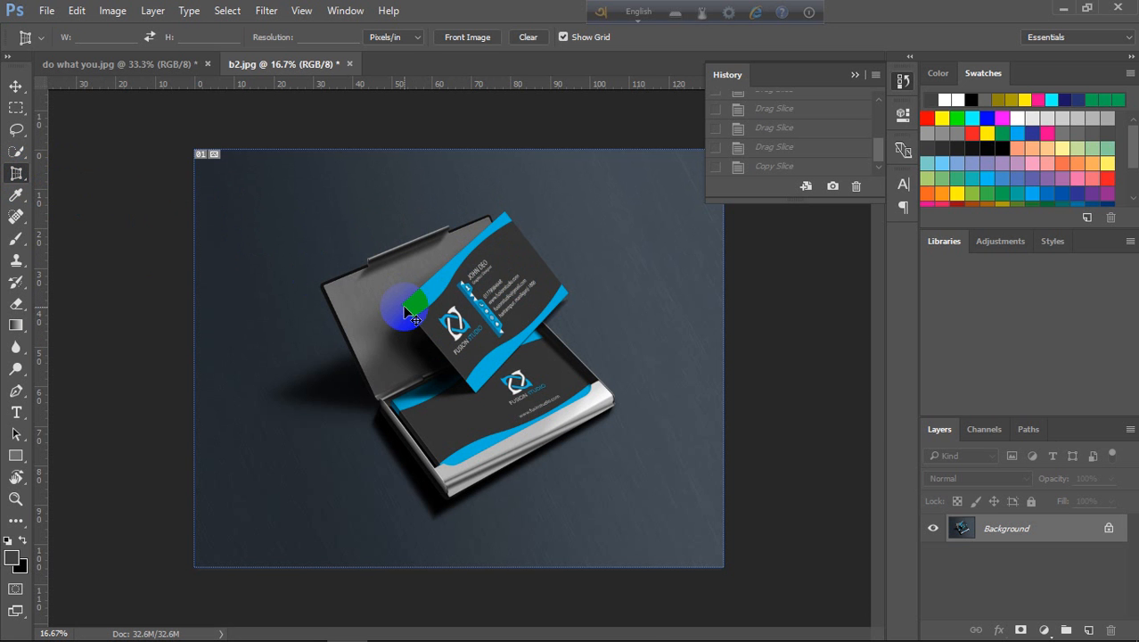
{"action": "scroll", "coordinate": [406, 312], "scroll_direction": "up", "scroll_amount": 1}
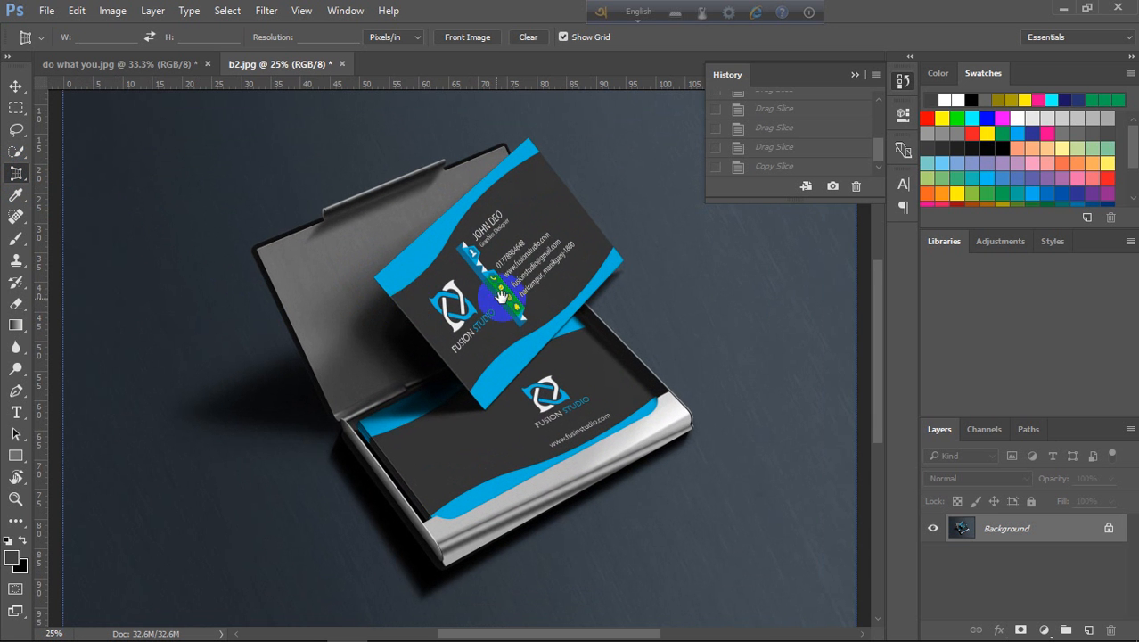
{"action": "left_click_drag", "start_coordinate": [483, 303], "coordinate": [375, 361]}
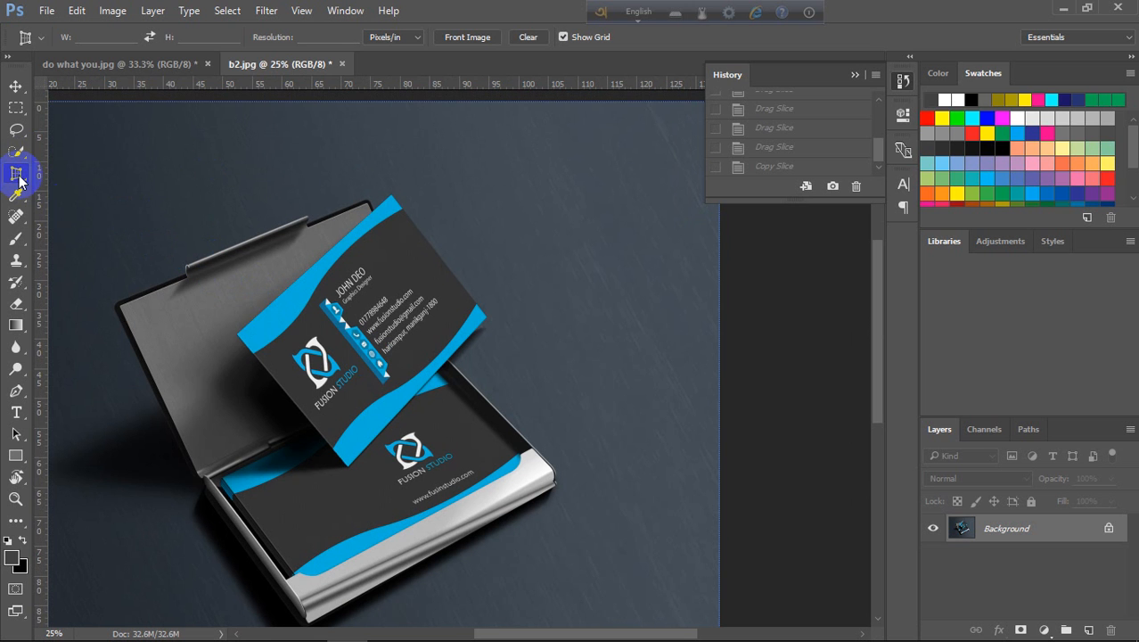
{"action": "left_click", "coordinate": [235, 334]}
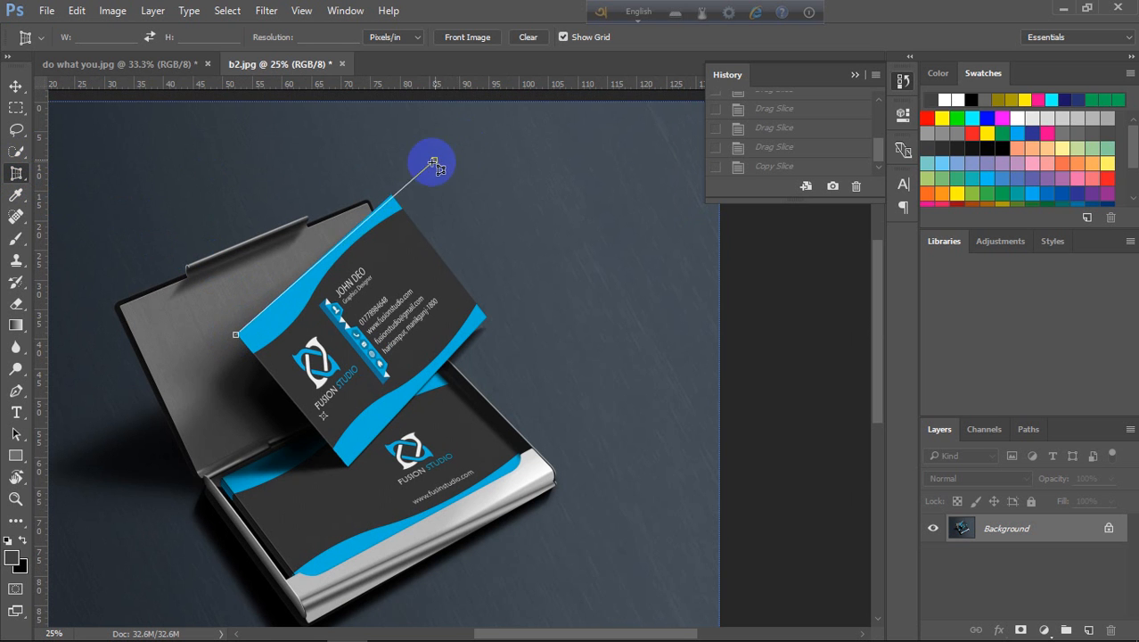
{"action": "left_click", "coordinate": [393, 192]}
{"action": "left_click", "coordinate": [487, 319]}
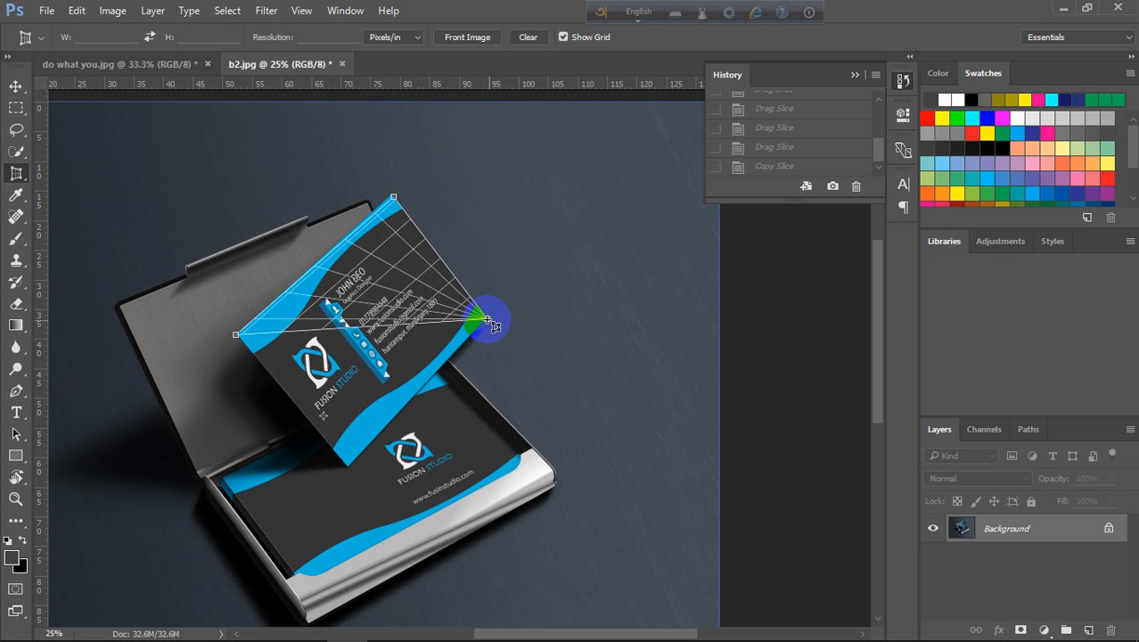
{"action": "left_click", "coordinate": [349, 465]}
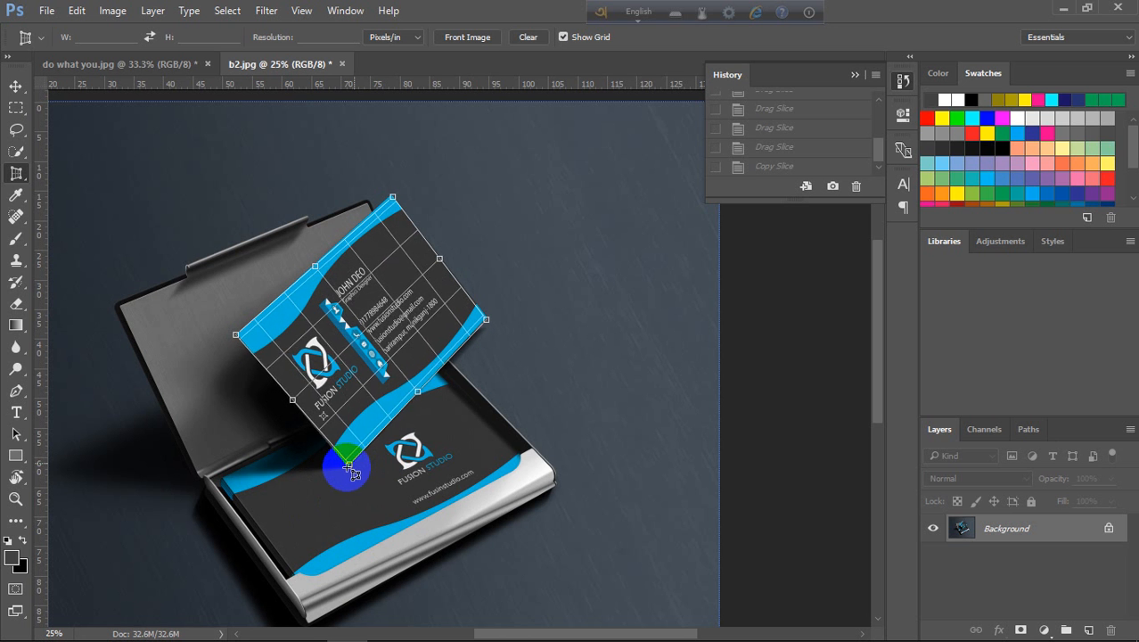
{"action": "left_click_drag", "start_coordinate": [348, 464], "coordinate": [349, 465]}
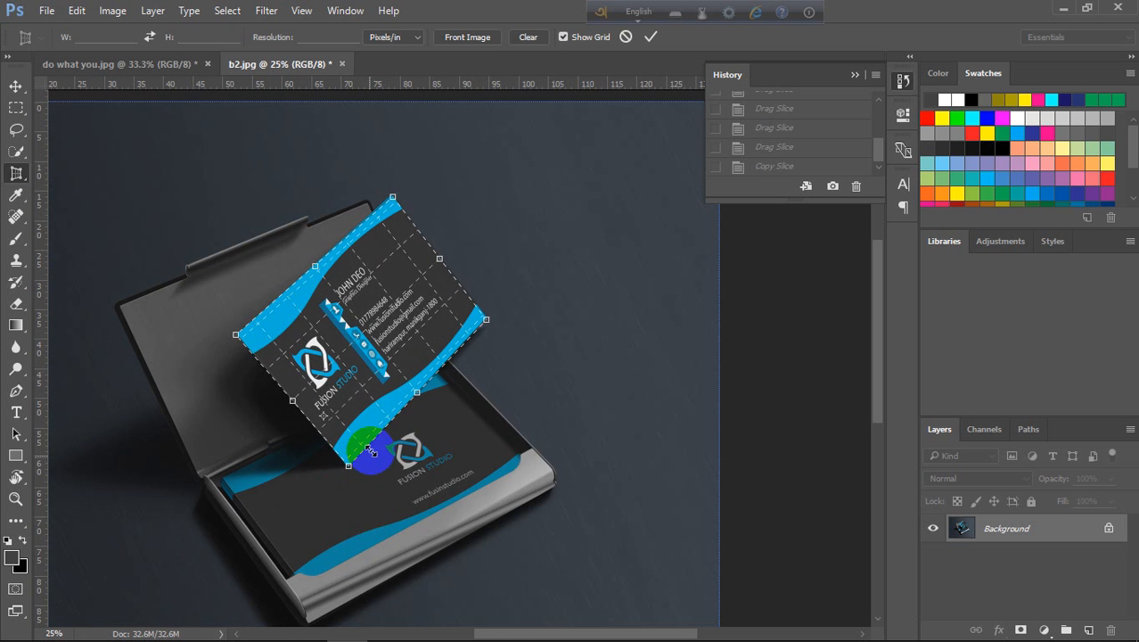
{"action": "double_click", "coordinate": [381, 334]}
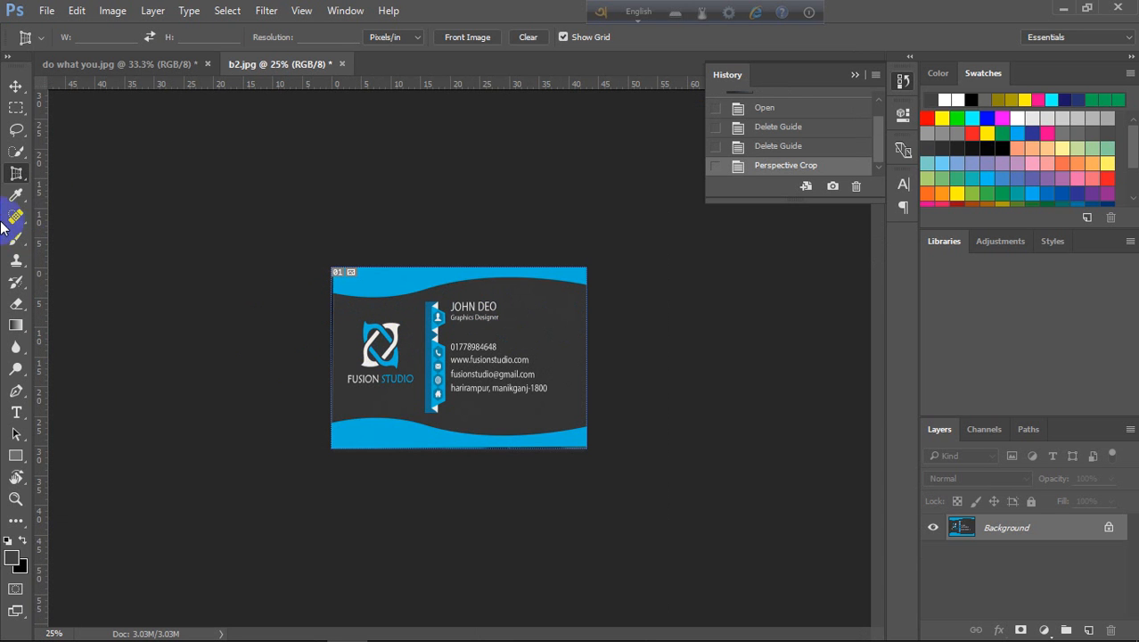
Switch to the Move tool and undo the perspective crop of the business card
{"action": "left_click", "coordinate": [11, 176]}
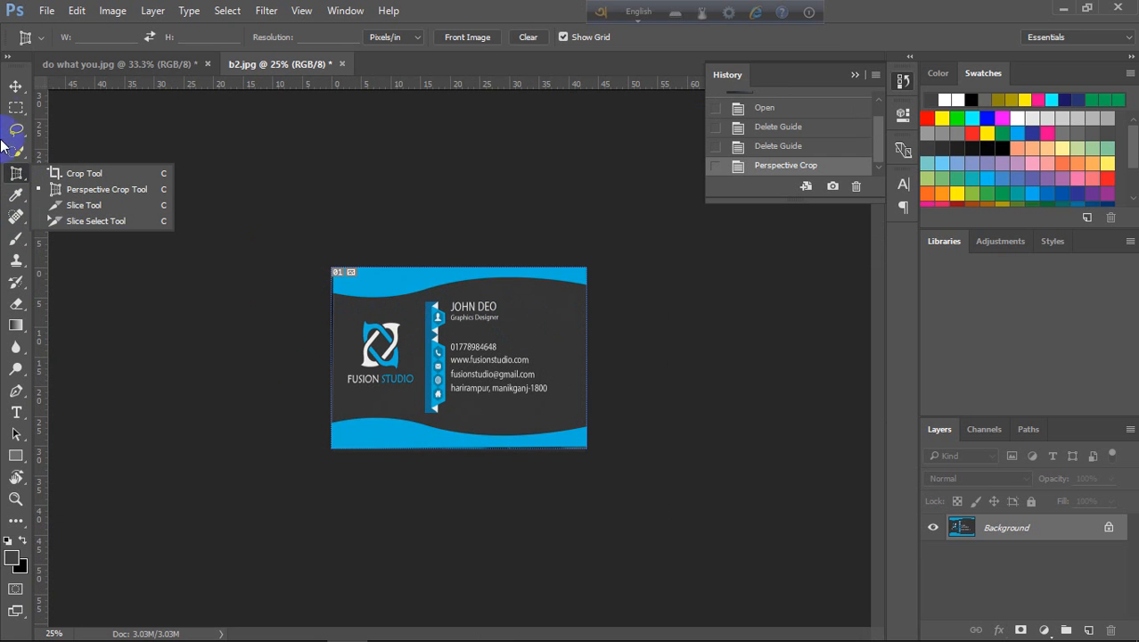
{"action": "left_click", "coordinate": [15, 87]}
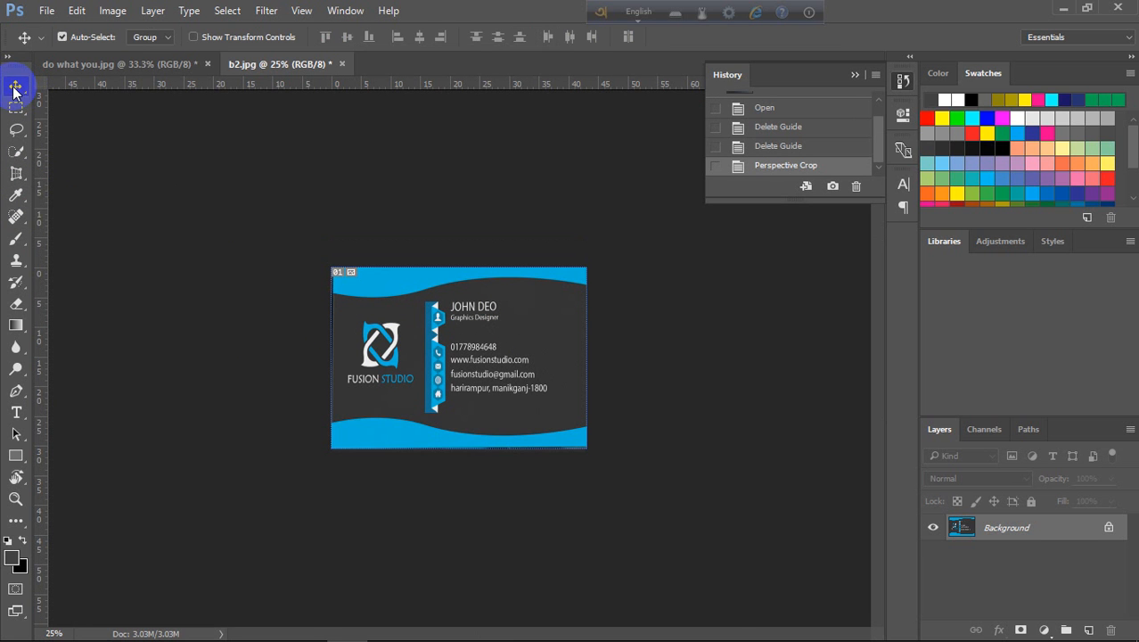
{"action": "mouse_move", "coordinate": [717, 629]}
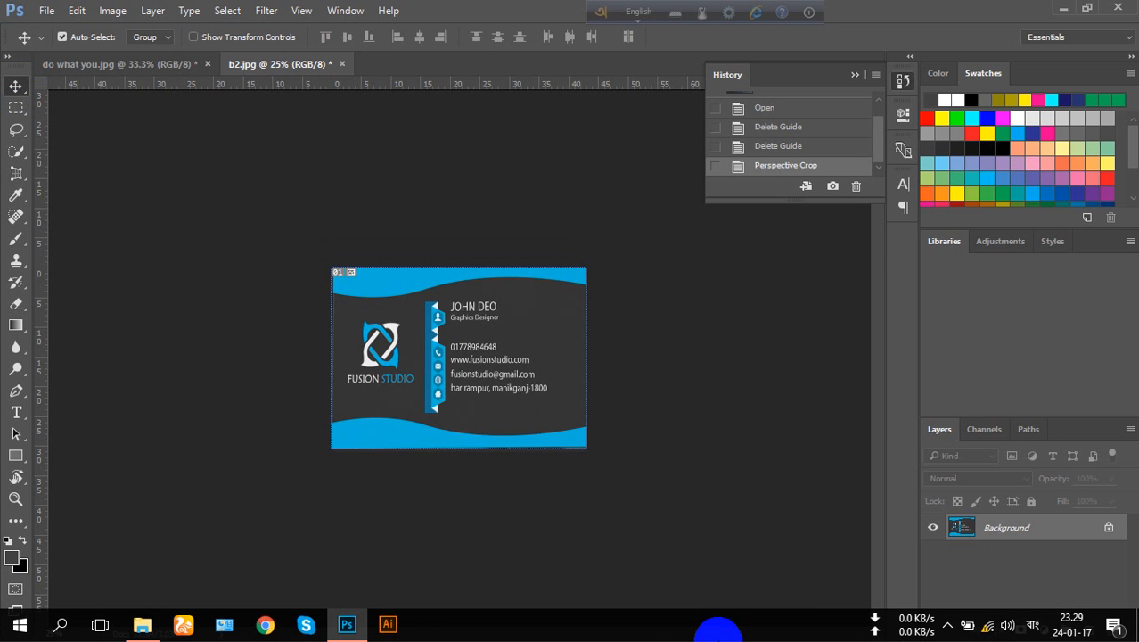
{"action": "key", "text": "ctrl+z"}
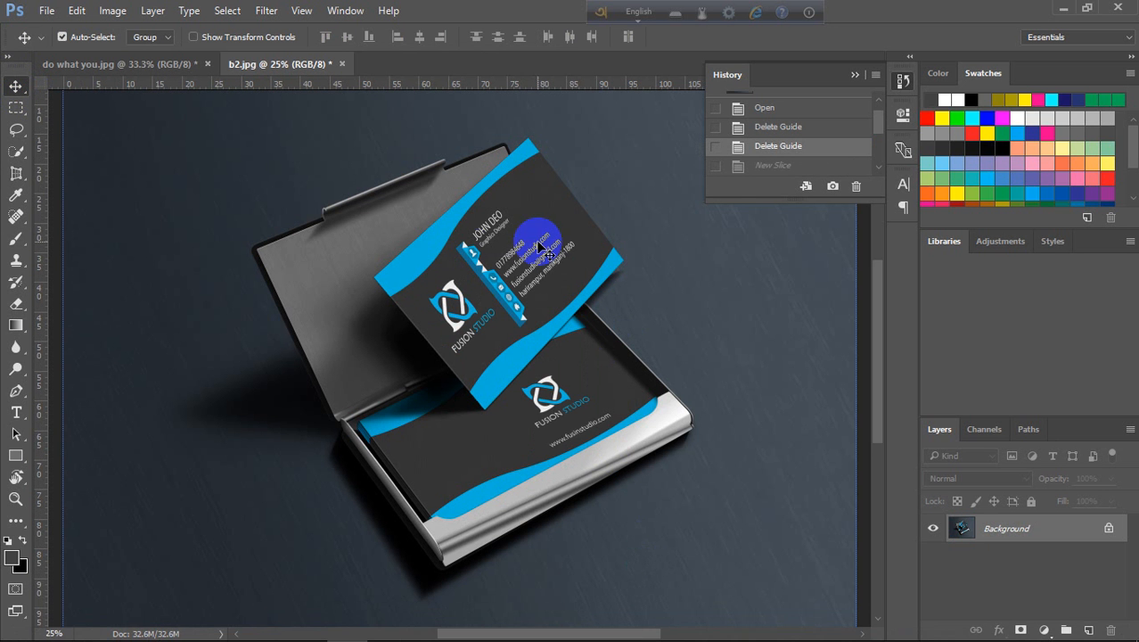
Open Awesome_Template.psd from the awesome folder inside the desktop's New folder, declining the text layer update
{"action": "mouse_move", "coordinate": [99, 629]}
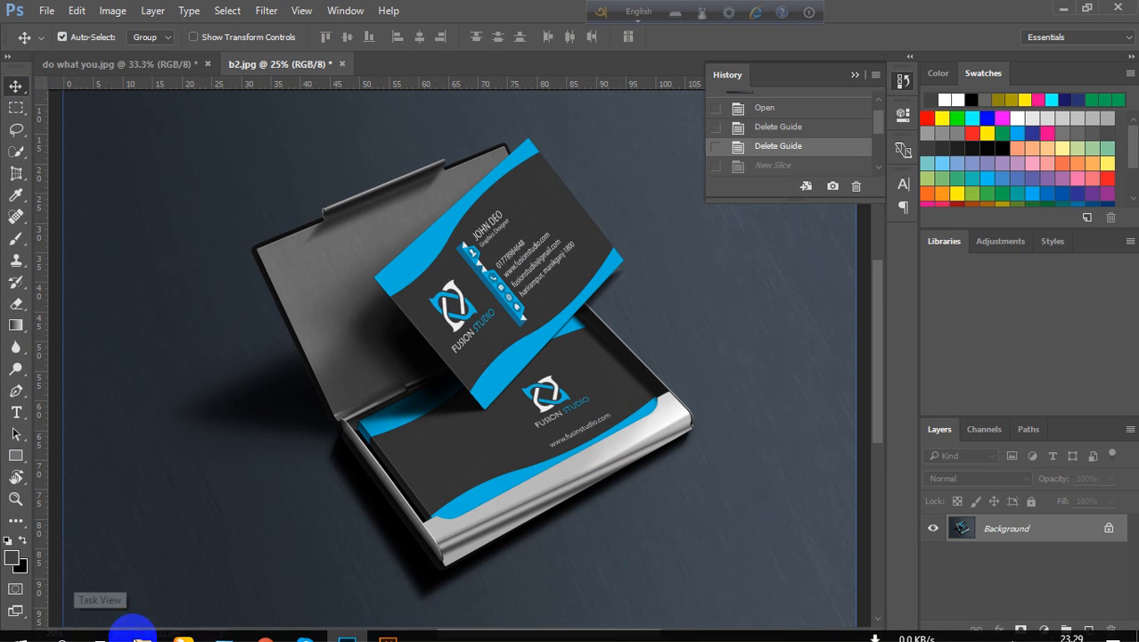
{"action": "left_click", "coordinate": [1062, 9]}
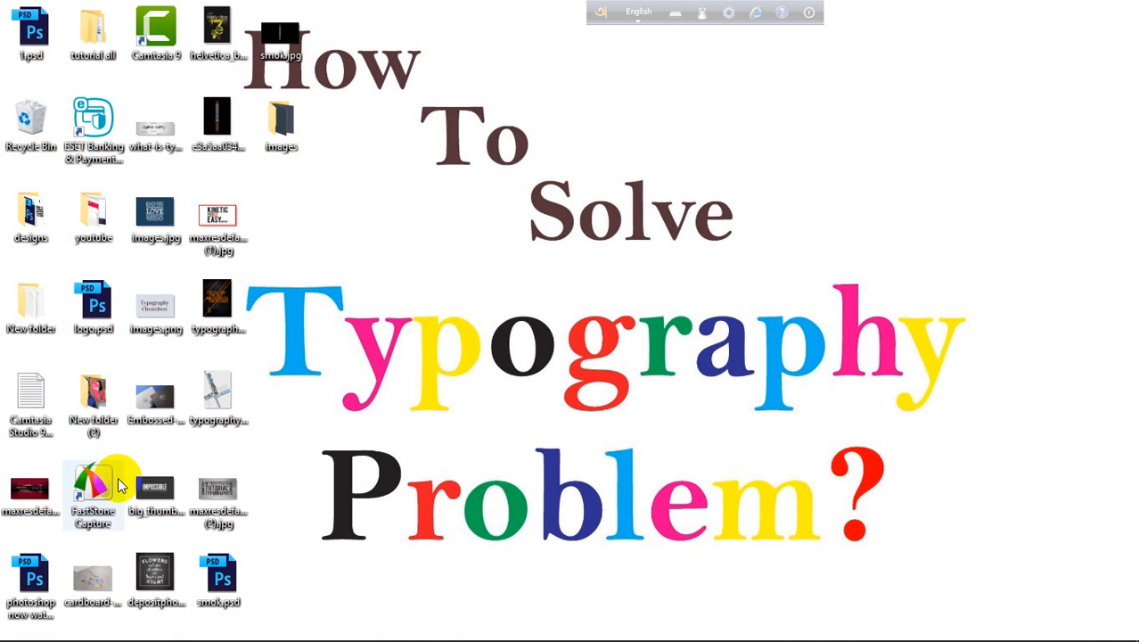
{"action": "double_click", "coordinate": [36, 316]}
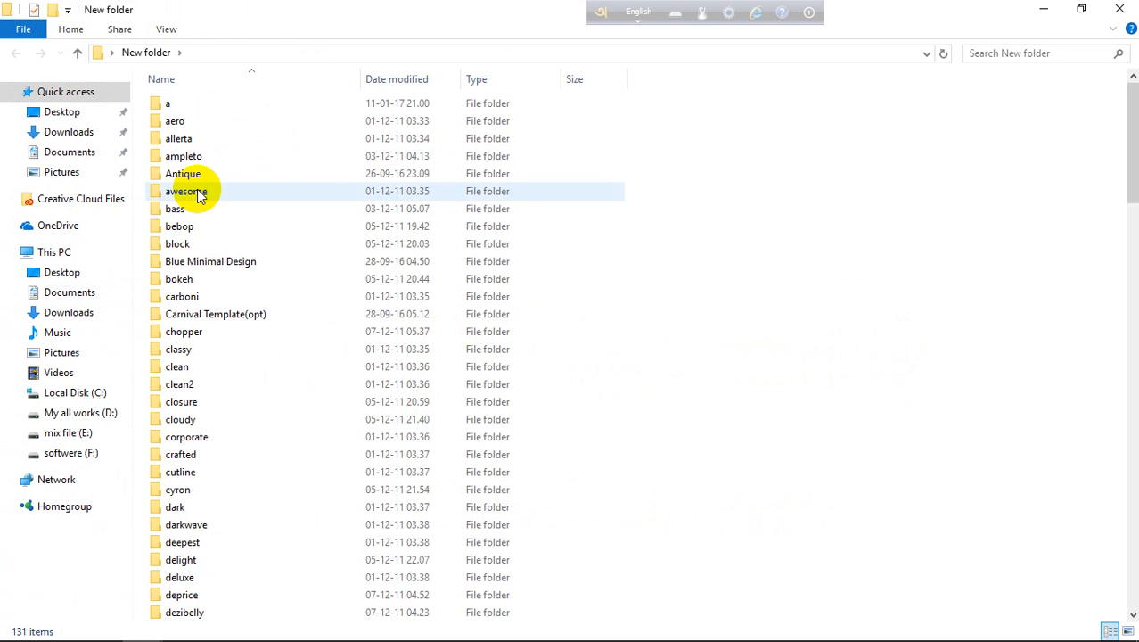
{"action": "double_click", "coordinate": [197, 190]}
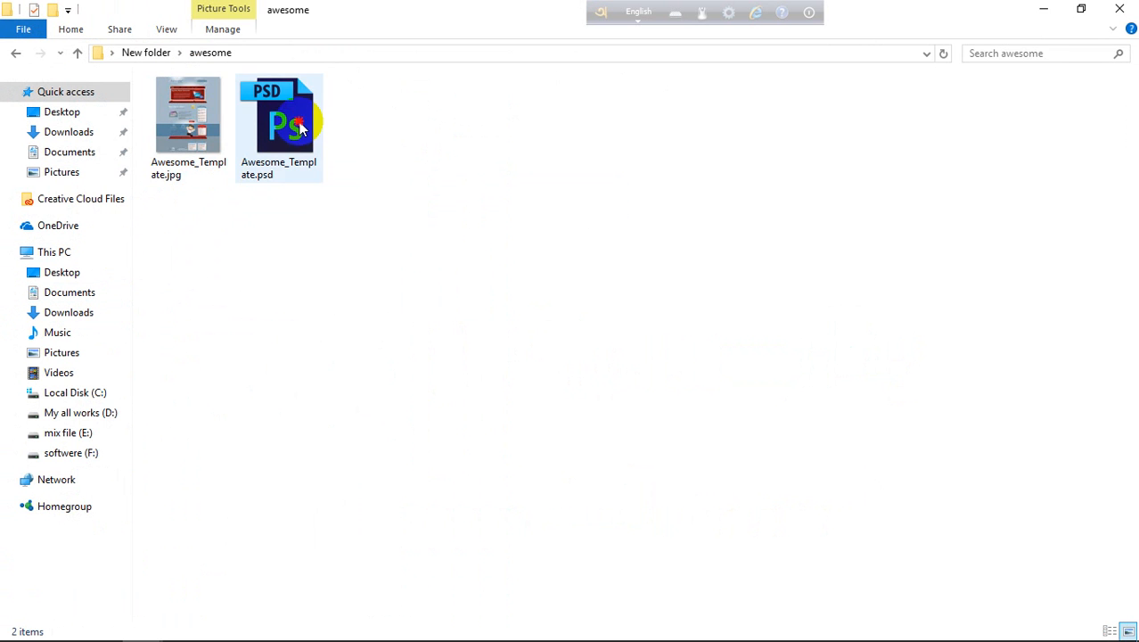
{"action": "left_click", "coordinate": [300, 129]}
{"action": "double_click", "coordinate": [301, 129]}
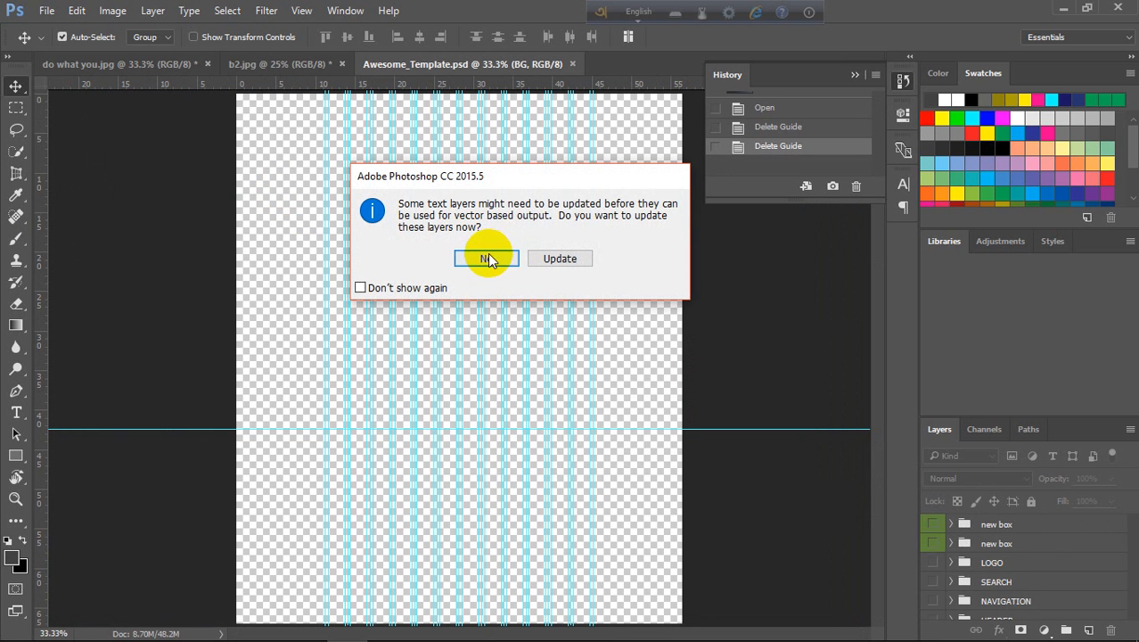
{"action": "left_click", "coordinate": [481, 258]}
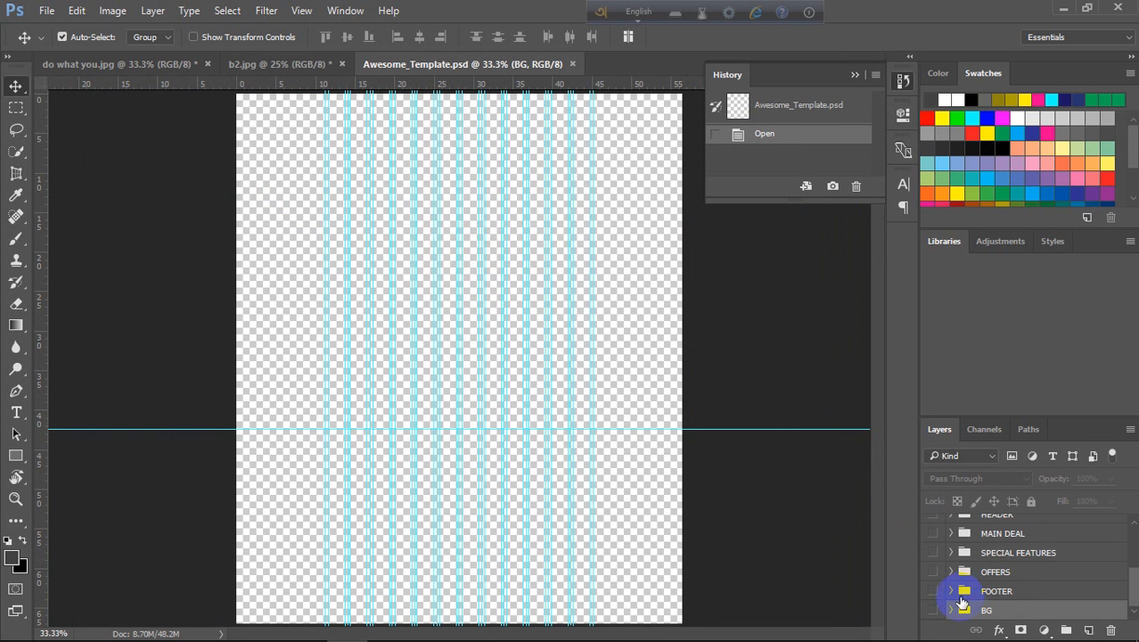
Show the BG, FOOTER, OFFERS, SPECIAL FEATURES, MAIN DEAL and HEADER layer groups
{"action": "left_click", "coordinate": [932, 610]}
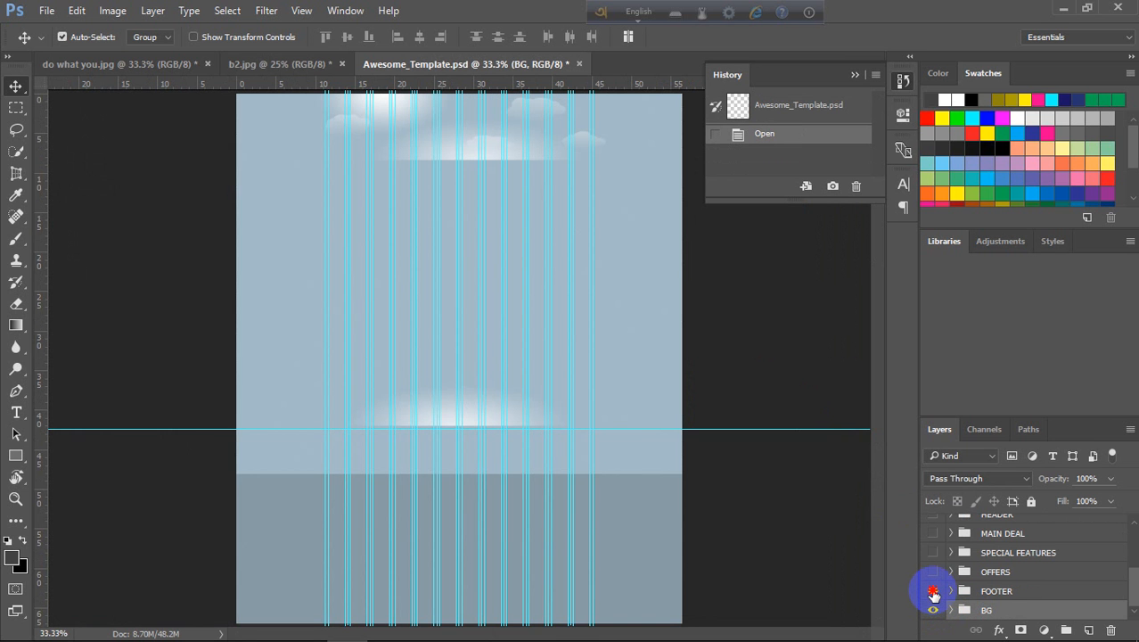
{"action": "left_click", "coordinate": [932, 591]}
{"action": "left_click", "coordinate": [933, 571]}
{"action": "left_click", "coordinate": [933, 553]}
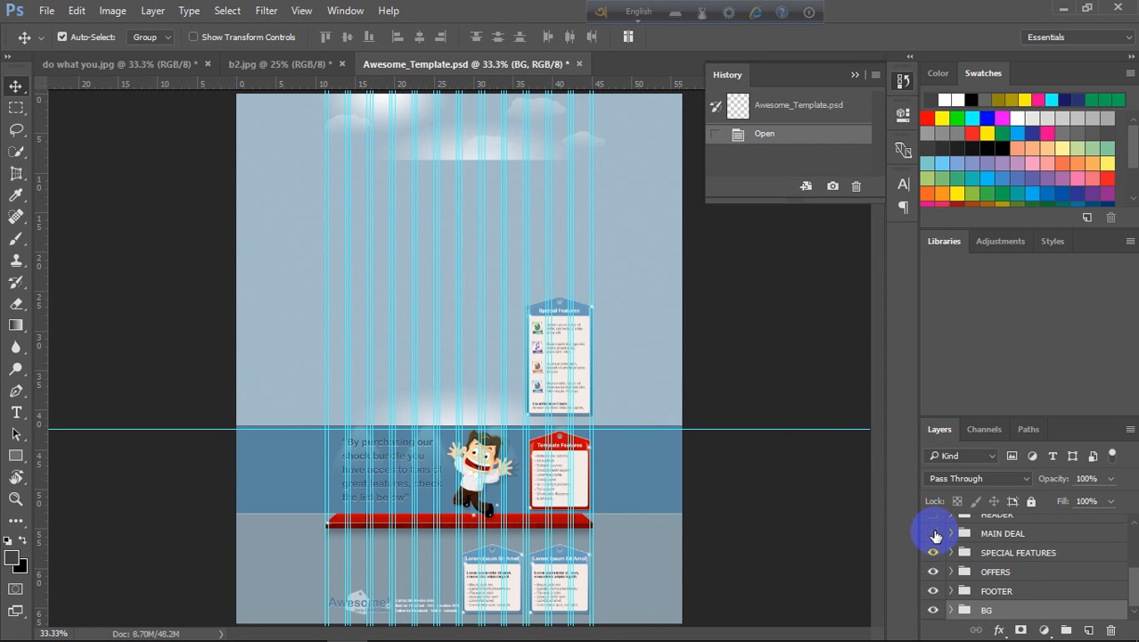
{"action": "left_click", "coordinate": [932, 533]}
{"action": "left_click", "coordinate": [933, 518]}
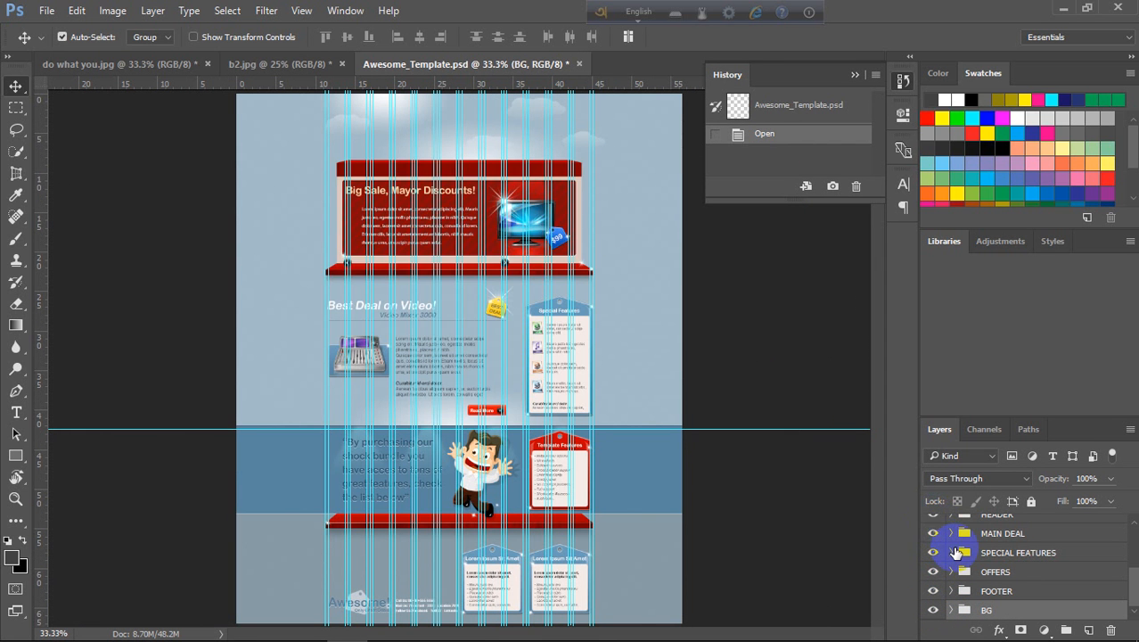
Show the NAVIGATION, SEARCH, LOGO and both new box layer groups
{"action": "scroll", "coordinate": [961, 558], "scroll_direction": "up", "scroll_amount": 2}
{"action": "left_click", "coordinate": [932, 533]}
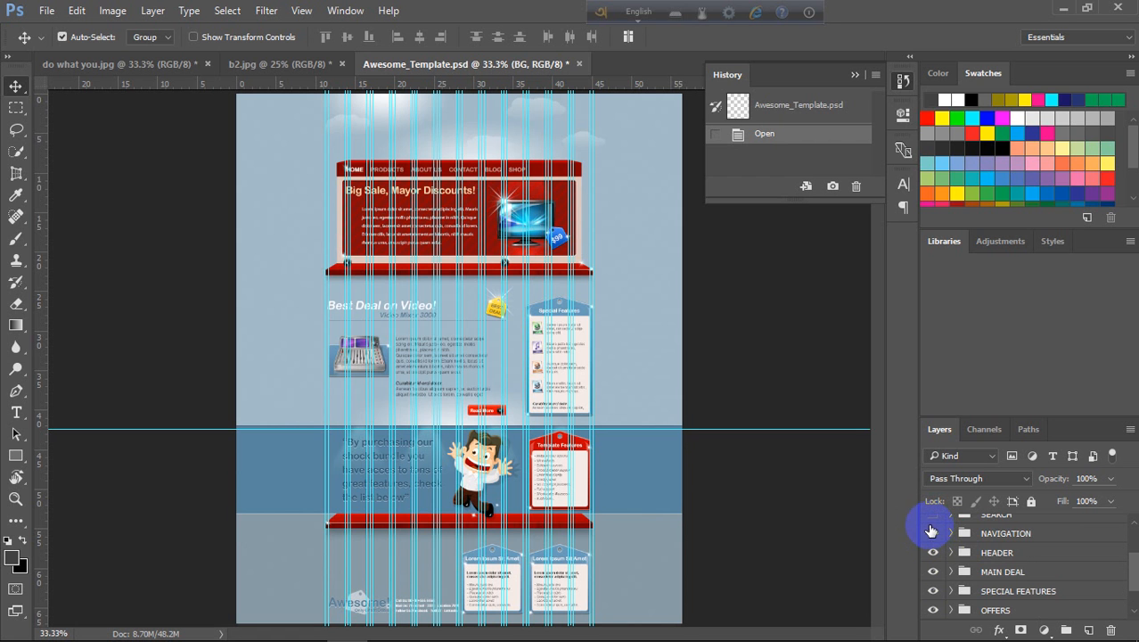
{"action": "scroll", "coordinate": [934, 535], "scroll_direction": "up", "scroll_amount": 1}
{"action": "left_click", "coordinate": [933, 533]}
{"action": "scroll", "coordinate": [936, 531], "scroll_direction": "up", "scroll_amount": 1}
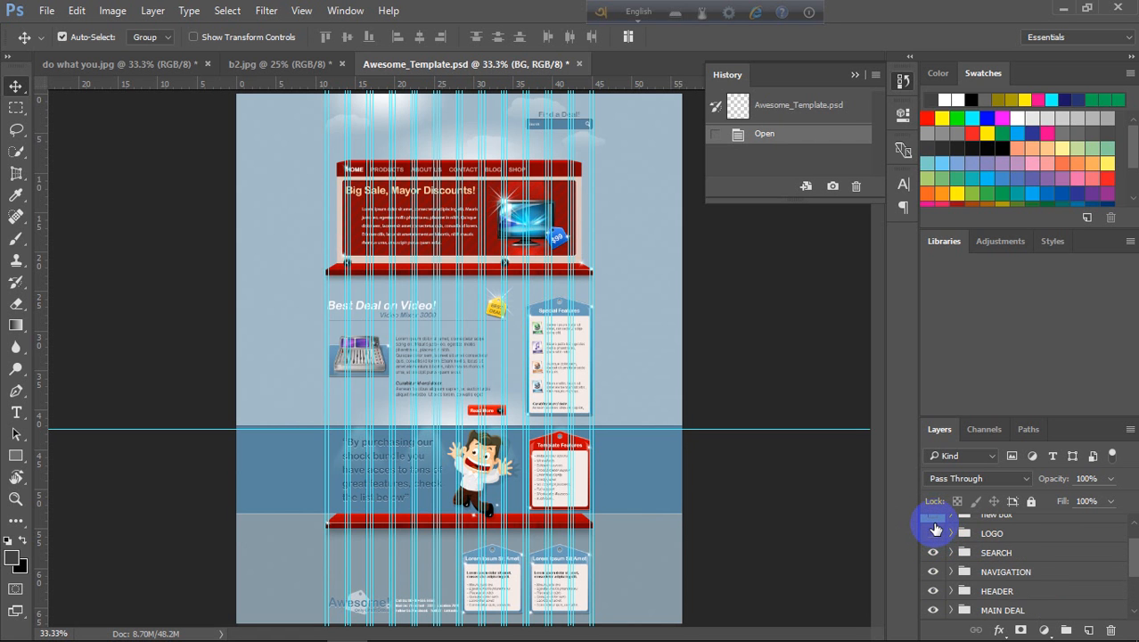
{"action": "left_click", "coordinate": [933, 533]}
{"action": "scroll", "coordinate": [935, 535], "scroll_direction": "up", "scroll_amount": 2}
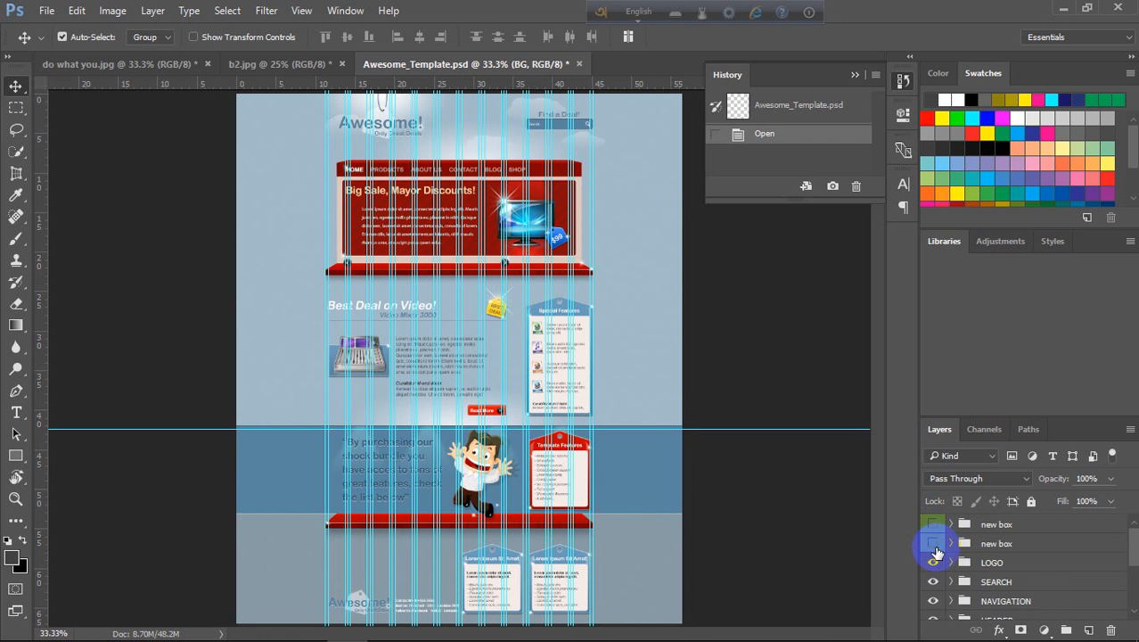
{"action": "left_click", "coordinate": [932, 524]}
{"action": "left_click", "coordinate": [933, 543]}
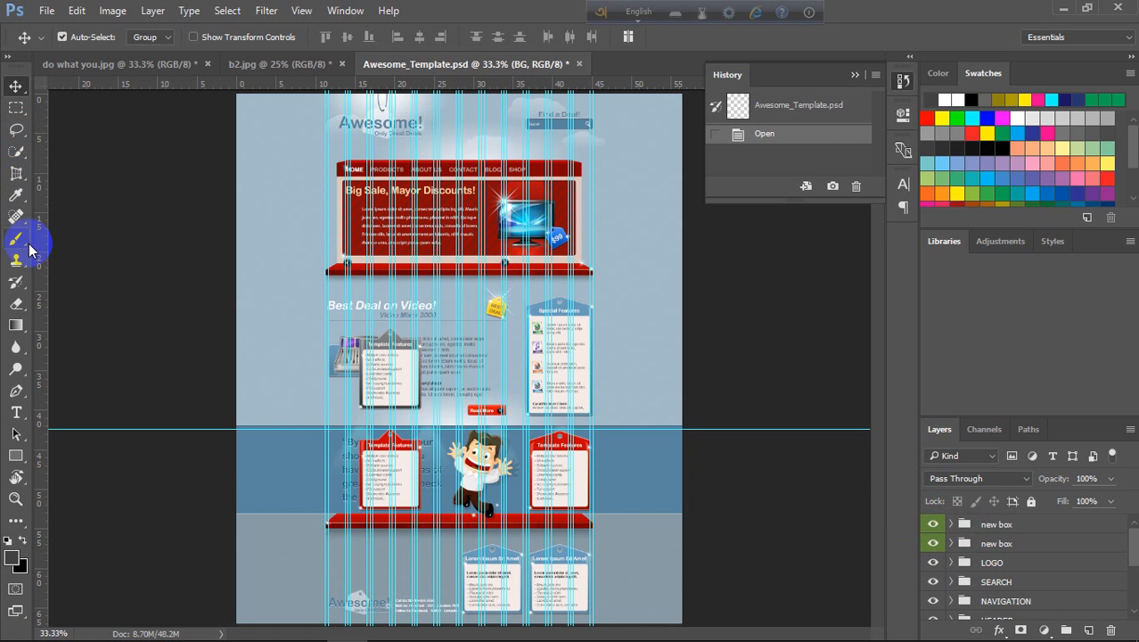
Clear the vertical guides around the red banner's left edge, moving them off the page or deleting them
{"action": "left_click", "coordinate": [341, 227]}
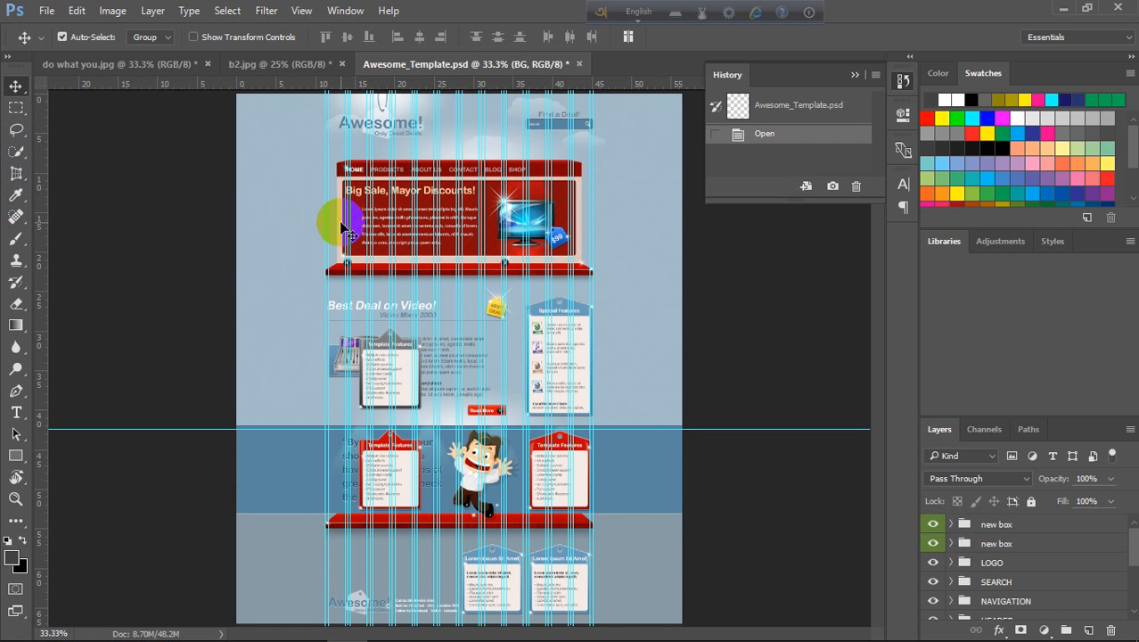
{"action": "left_click_drag", "start_coordinate": [328, 228], "coordinate": [58, 223]}
{"action": "left_click_drag", "start_coordinate": [326, 230], "coordinate": [75, 203]}
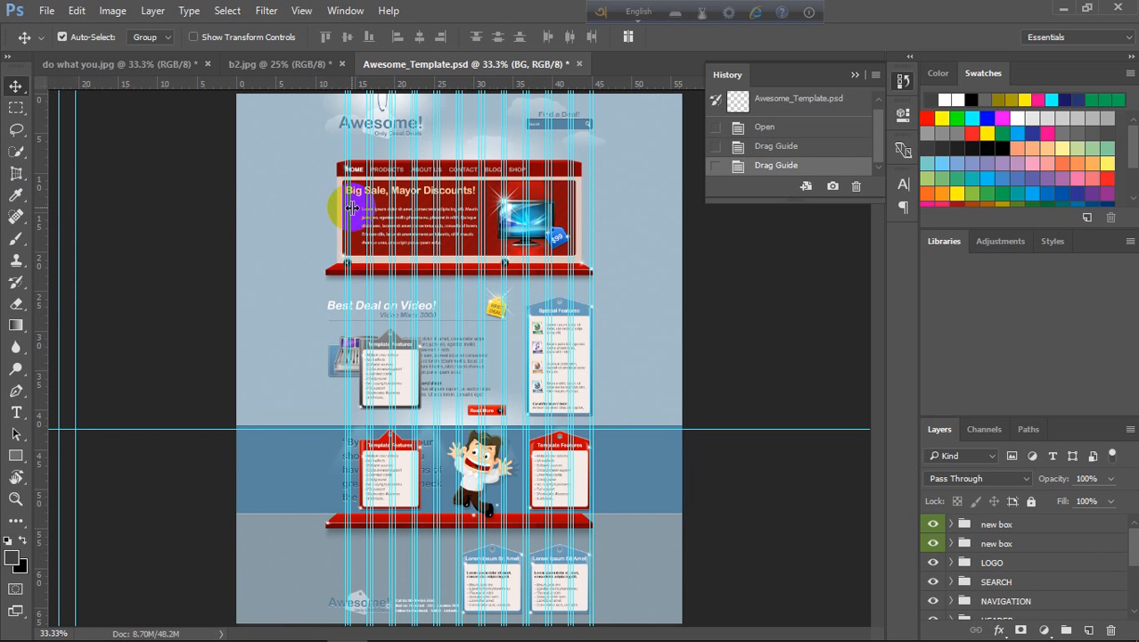
{"action": "left_click_drag", "start_coordinate": [348, 207], "coordinate": [32, 198]}
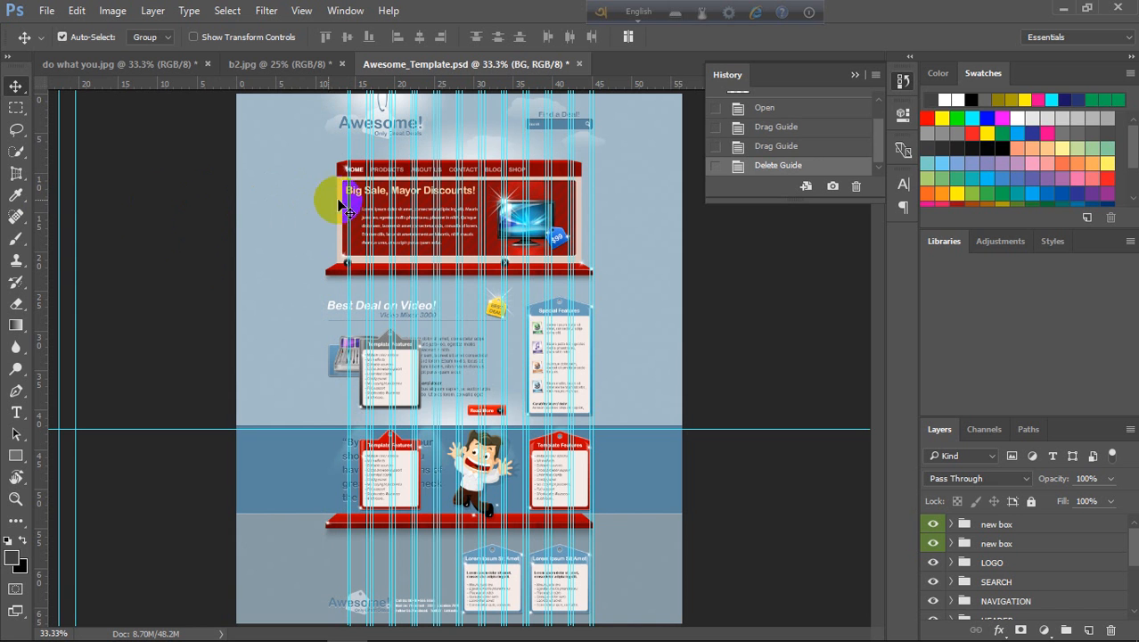
{"action": "left_click_drag", "start_coordinate": [348, 191], "coordinate": [60, 186]}
{"action": "left_click_drag", "start_coordinate": [347, 200], "coordinate": [82, 182]}
{"action": "left_click_drag", "start_coordinate": [366, 210], "coordinate": [11, 174]}
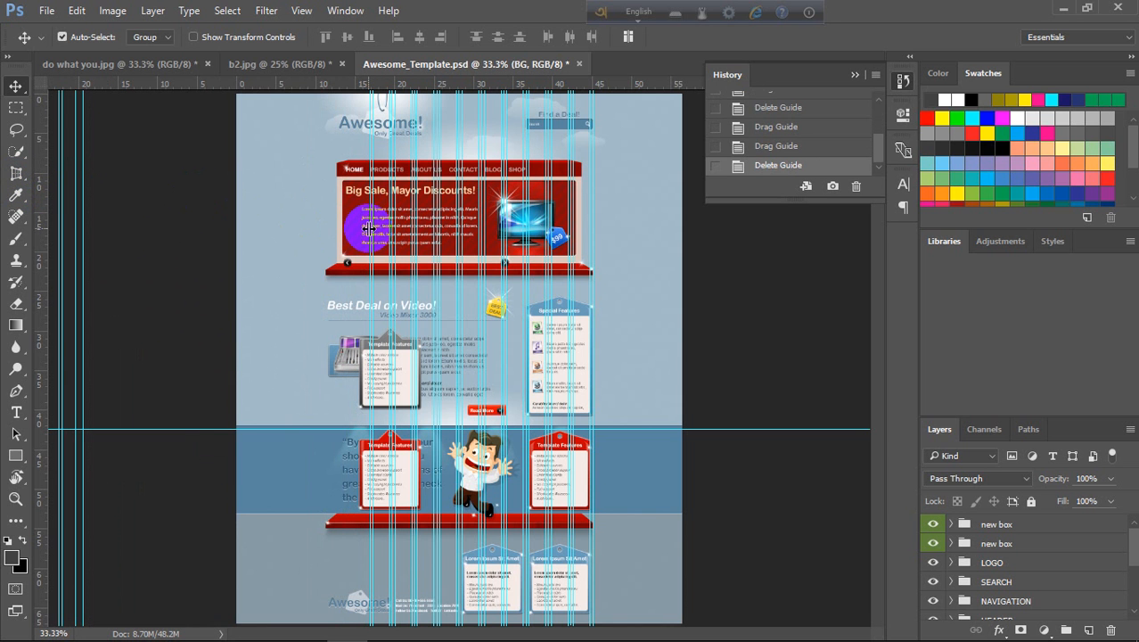
Clear the vertical guides crossing the left part of the banner text, beneath the PRODUCTS and ABOUT US menu entries
{"action": "left_click_drag", "start_coordinate": [372, 229], "coordinate": [13, 205]}
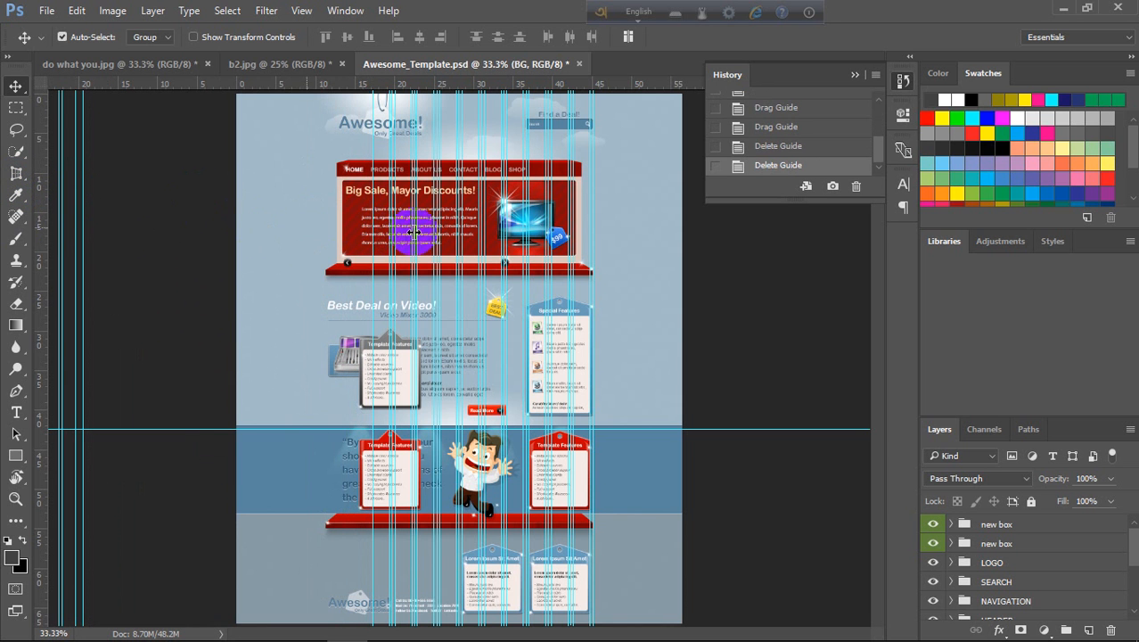
{"action": "left_click_drag", "start_coordinate": [371, 229], "coordinate": [16, 154]}
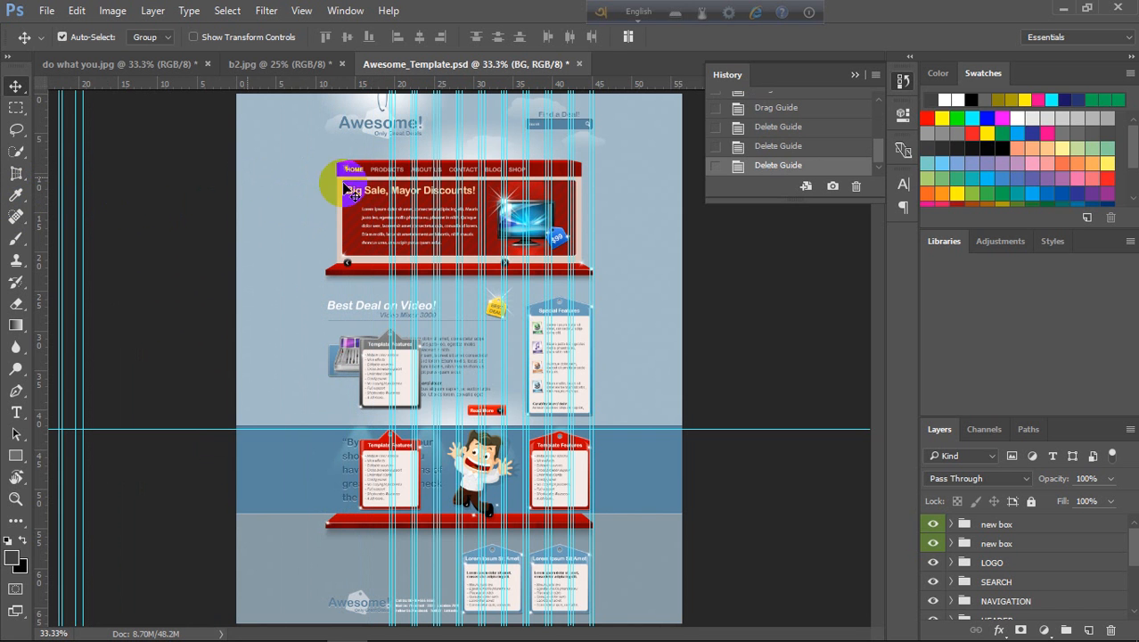
{"action": "left_click_drag", "start_coordinate": [387, 207], "coordinate": [16, 153]}
{"action": "left_click_drag", "start_coordinate": [392, 201], "coordinate": [51, 173]}
{"action": "left_click_drag", "start_coordinate": [396, 203], "coordinate": [14, 144]}
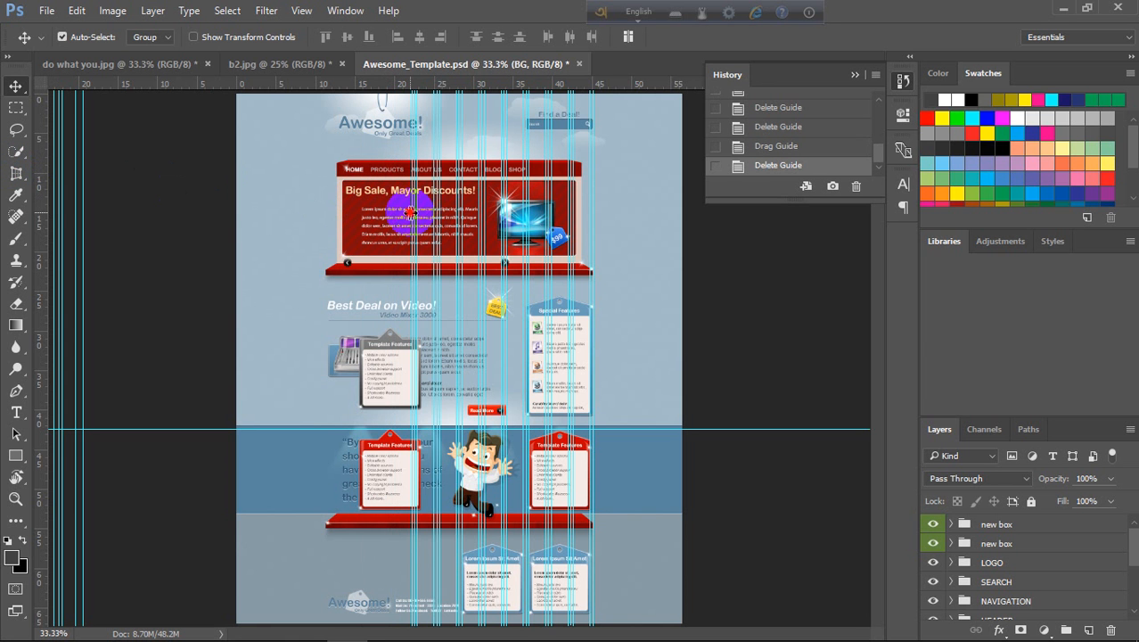
{"action": "left_click_drag", "start_coordinate": [409, 209], "coordinate": [33, 173]}
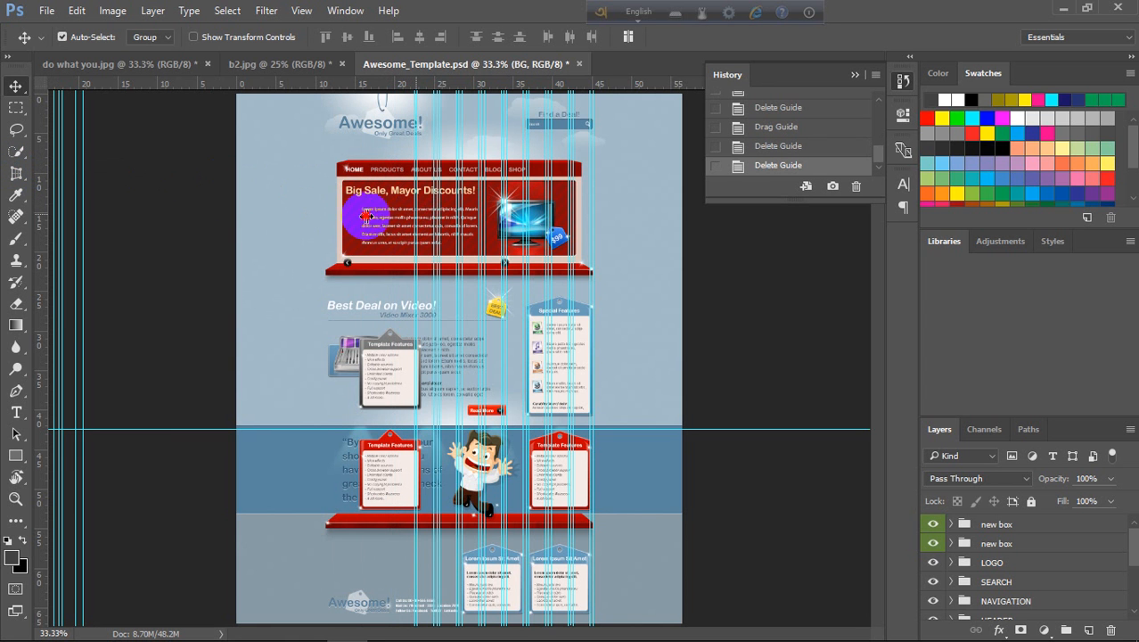
{"action": "left_click_drag", "start_coordinate": [365, 215], "coordinate": [16, 148]}
{"action": "left_click_drag", "start_coordinate": [393, 217], "coordinate": [4, 157]}
Clear the vertical guides between the ABOUT US and BLOG menu entries, across the middle of the banner
{"action": "left_click", "coordinate": [434, 198]}
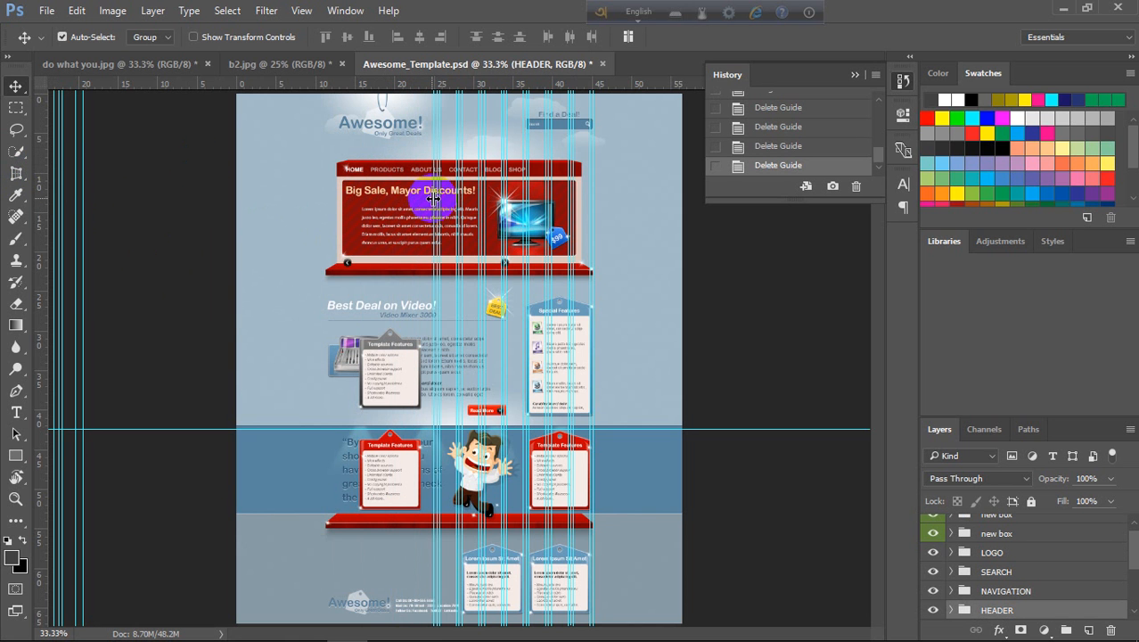
{"action": "left_click_drag", "start_coordinate": [439, 198], "coordinate": [12, 154]}
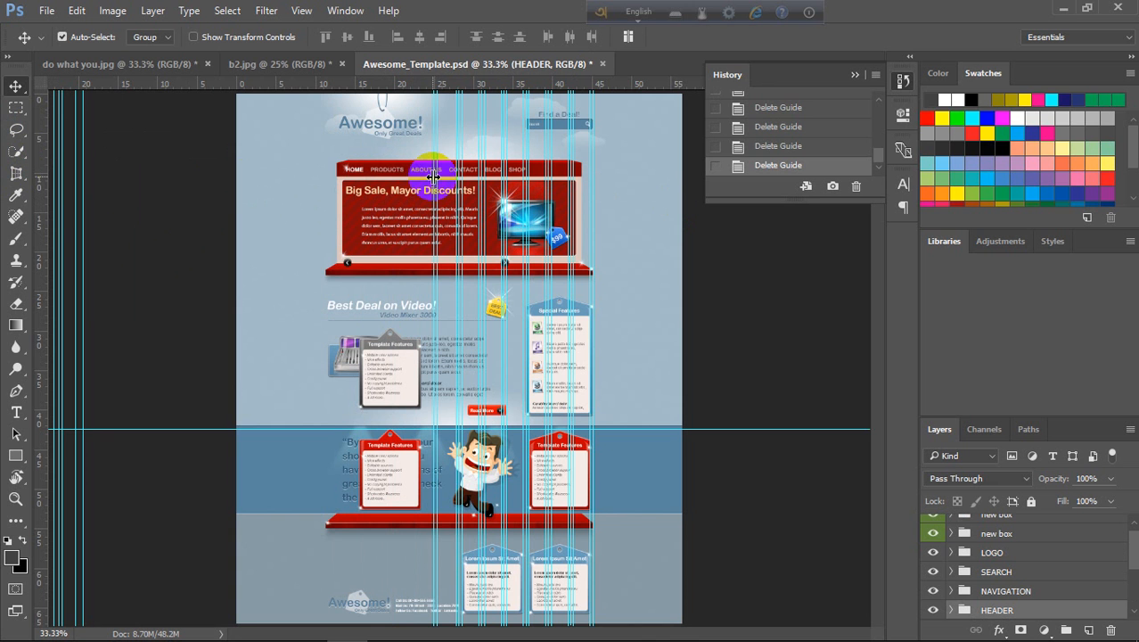
{"action": "left_click_drag", "start_coordinate": [438, 178], "coordinate": [23, 162]}
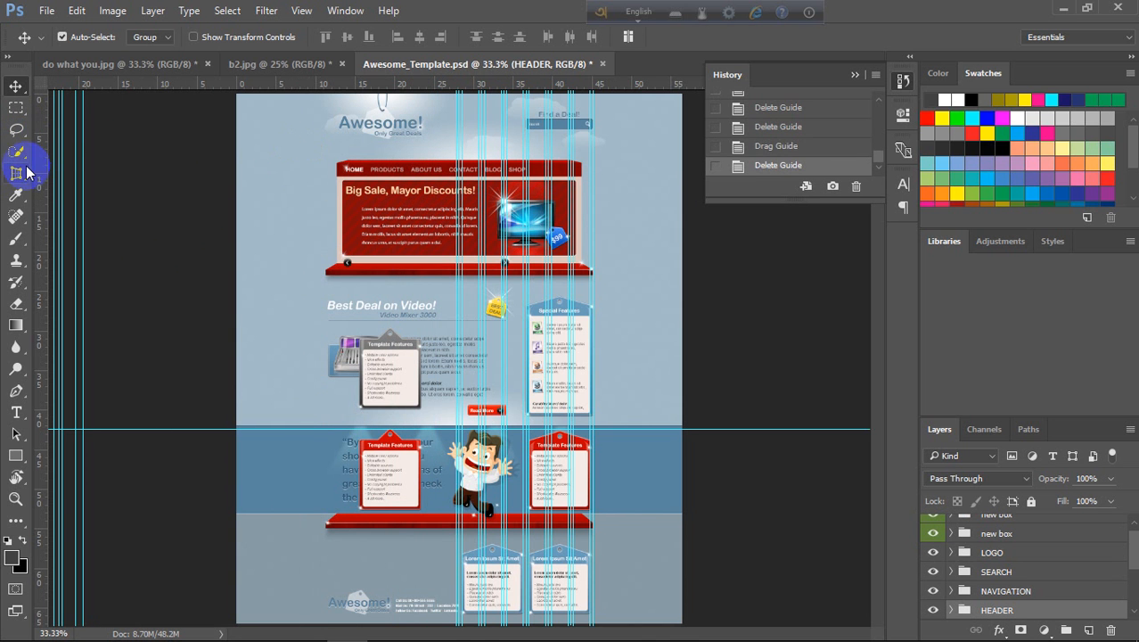
{"action": "left_click_drag", "start_coordinate": [456, 191], "coordinate": [45, 173]}
{"action": "left_click_drag", "start_coordinate": [460, 190], "coordinate": [25, 239]}
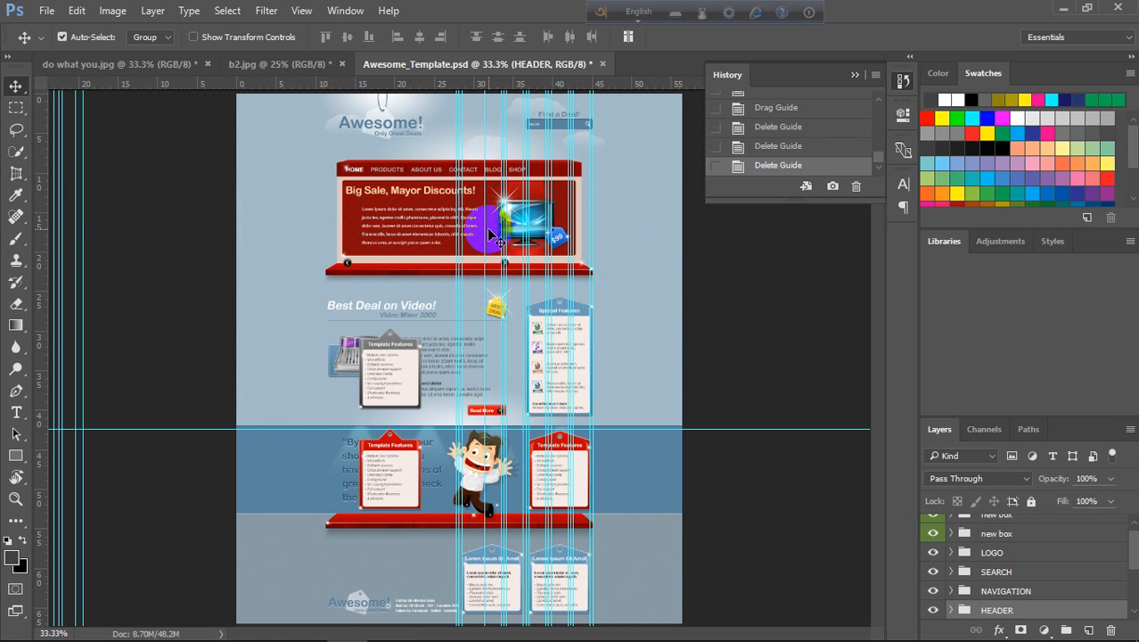
{"action": "left_click_drag", "start_coordinate": [484, 232], "coordinate": [951, 239]}
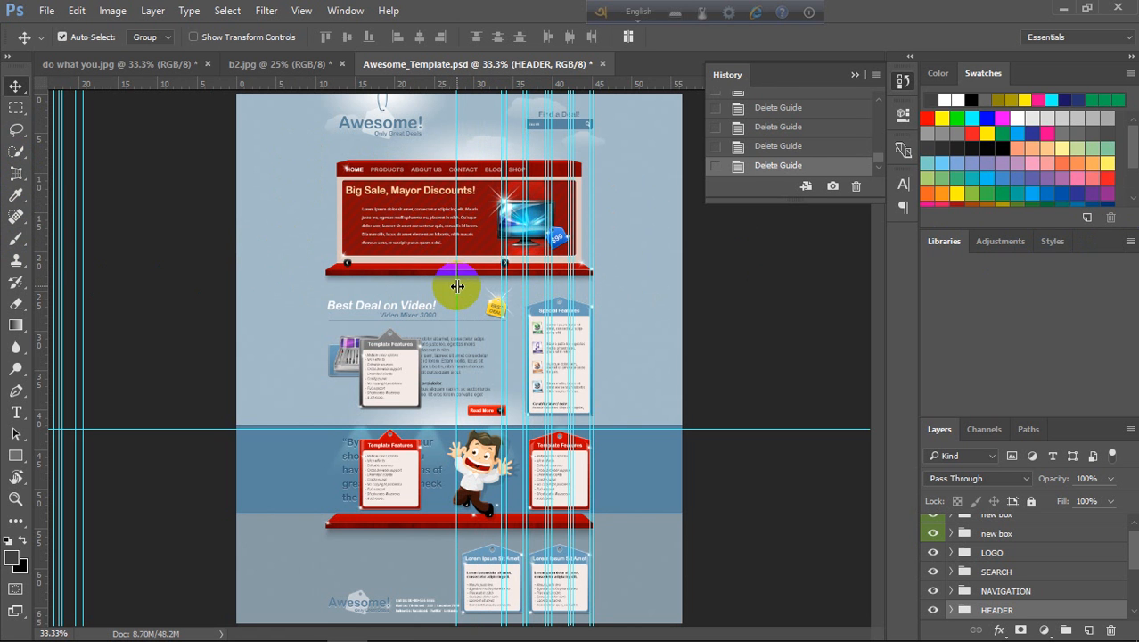
{"action": "left_click_drag", "start_coordinate": [457, 286], "coordinate": [923, 260]}
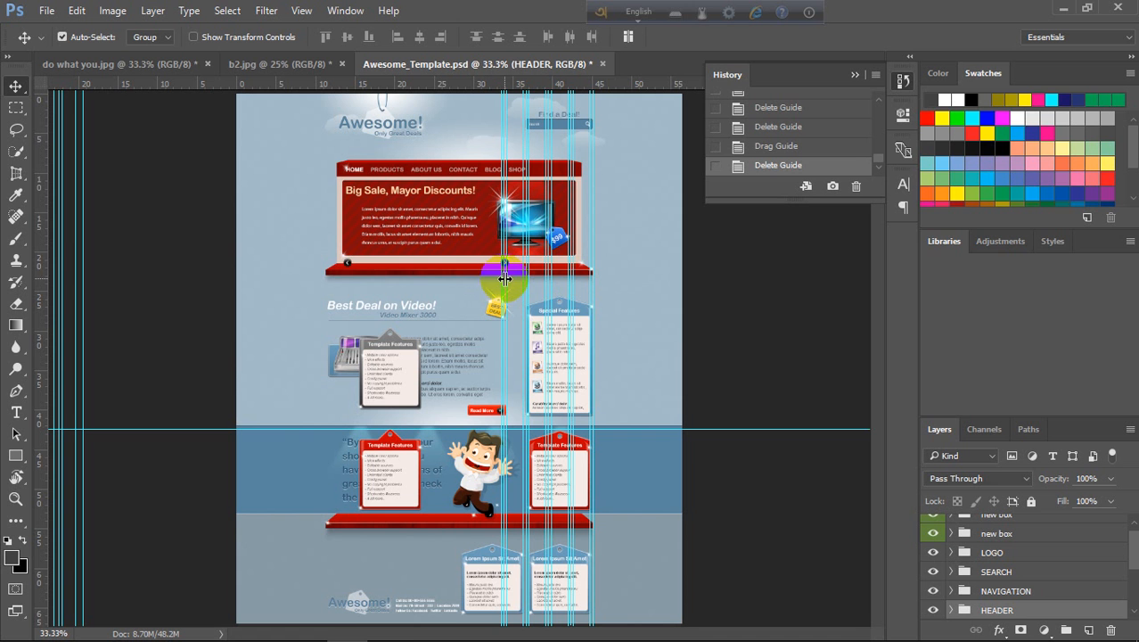
Clear the vertical guides crossing the banner's monitor picture and the left half of the Special Features box
{"action": "left_click_drag", "start_coordinate": [505, 279], "coordinate": [958, 275]}
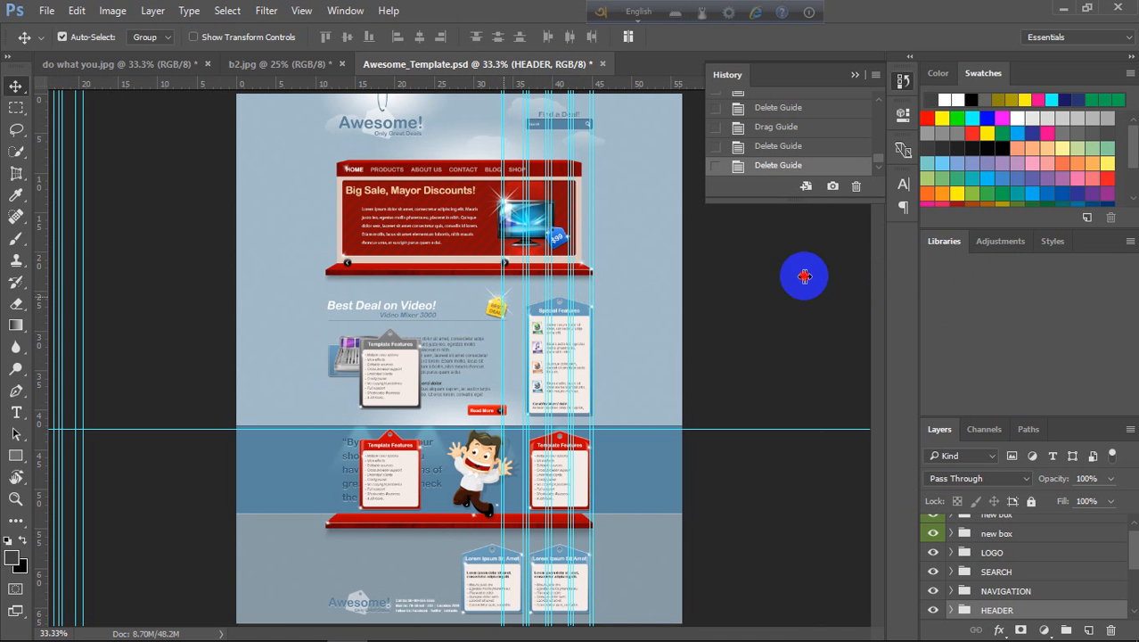
{"action": "left_click_drag", "start_coordinate": [504, 305], "coordinate": [935, 311]}
{"action": "left_click_drag", "start_coordinate": [526, 305], "coordinate": [1138, 323]}
{"action": "left_click_drag", "start_coordinate": [526, 305], "coordinate": [1133, 317]}
{"action": "left_click_drag", "start_coordinate": [526, 326], "coordinate": [1116, 319]}
{"action": "left_click_drag", "start_coordinate": [548, 285], "coordinate": [998, 288]}
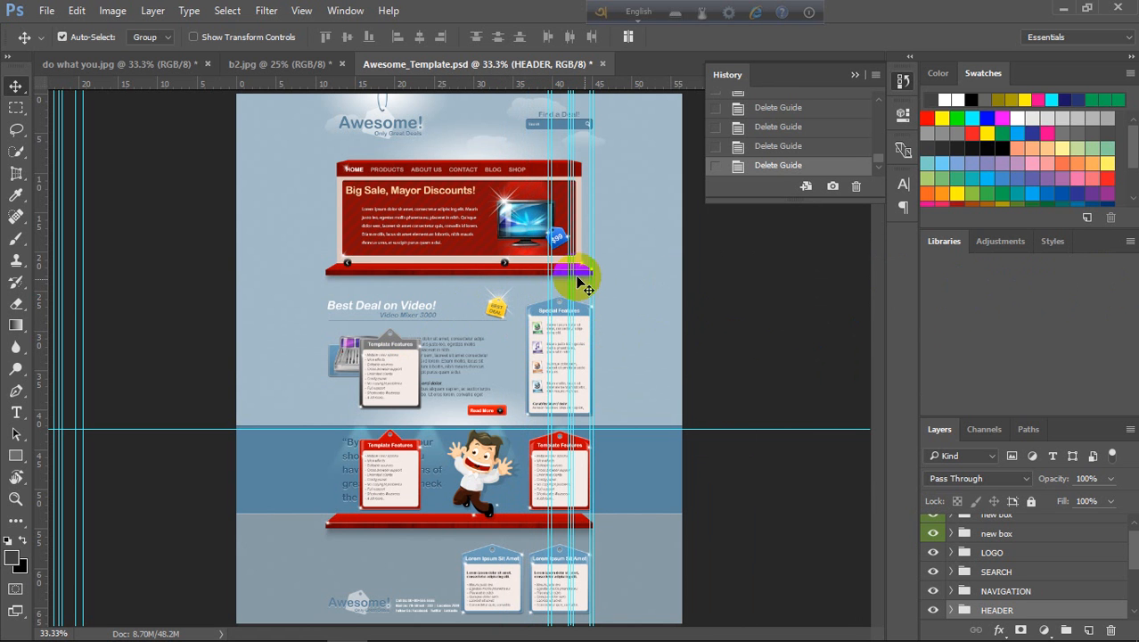
{"action": "left_click_drag", "start_coordinate": [546, 285], "coordinate": [1000, 307]}
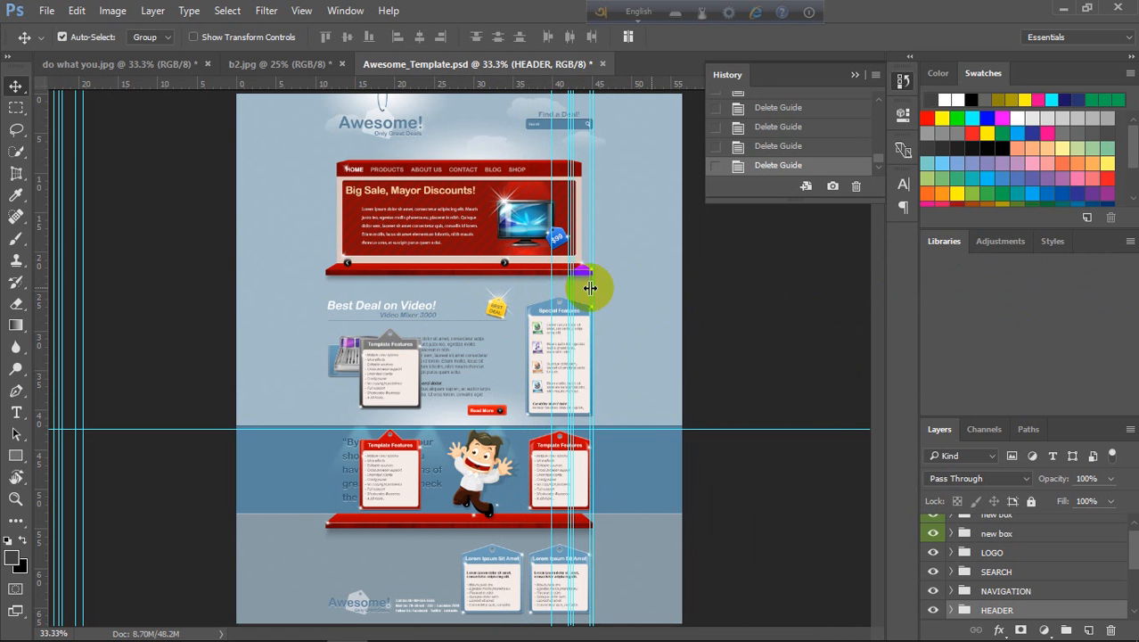
{"action": "mouse_move", "coordinate": [550, 289]}
{"action": "left_mouse_down"}
{"action": "mouse_move", "coordinate": [1045, 272]}
{"action": "mouse_move", "coordinate": [560, 280]}
{"action": "mouse_move", "coordinate": [972, 277]}
{"action": "mouse_move", "coordinate": [579, 289]}
{"action": "mouse_move", "coordinate": [1136, 279]}
{"action": "left_mouse_up"}
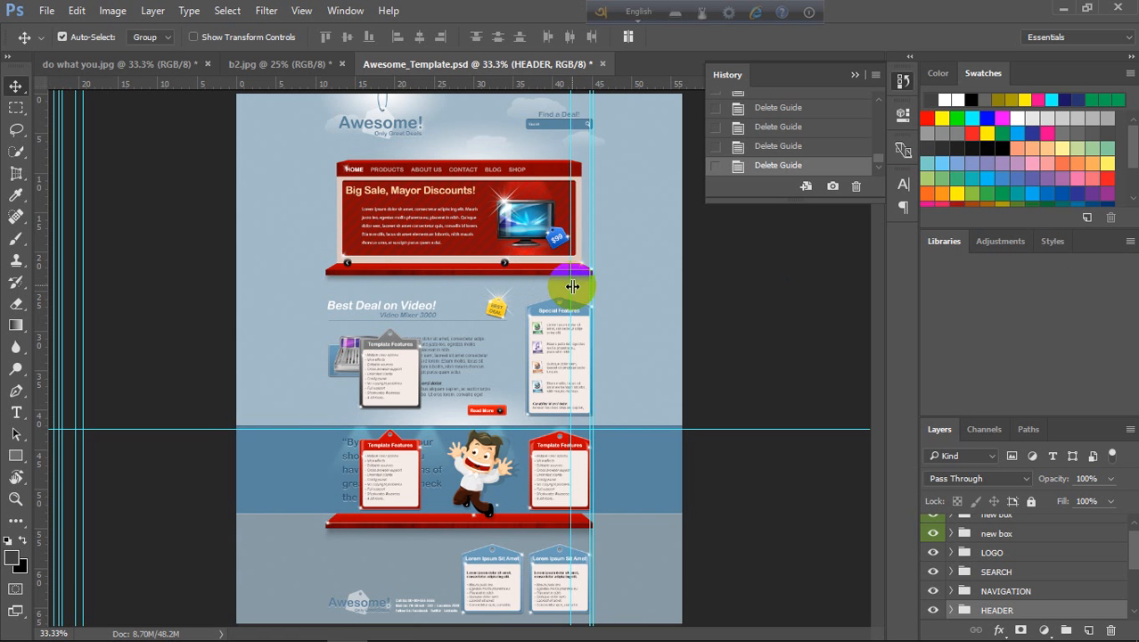
Delete the remaining vertical guides near the banner's right edge and the horizontal guide at the top of the dark blue band
{"action": "left_click_drag", "start_coordinate": [569, 286], "coordinate": [1091, 278]}
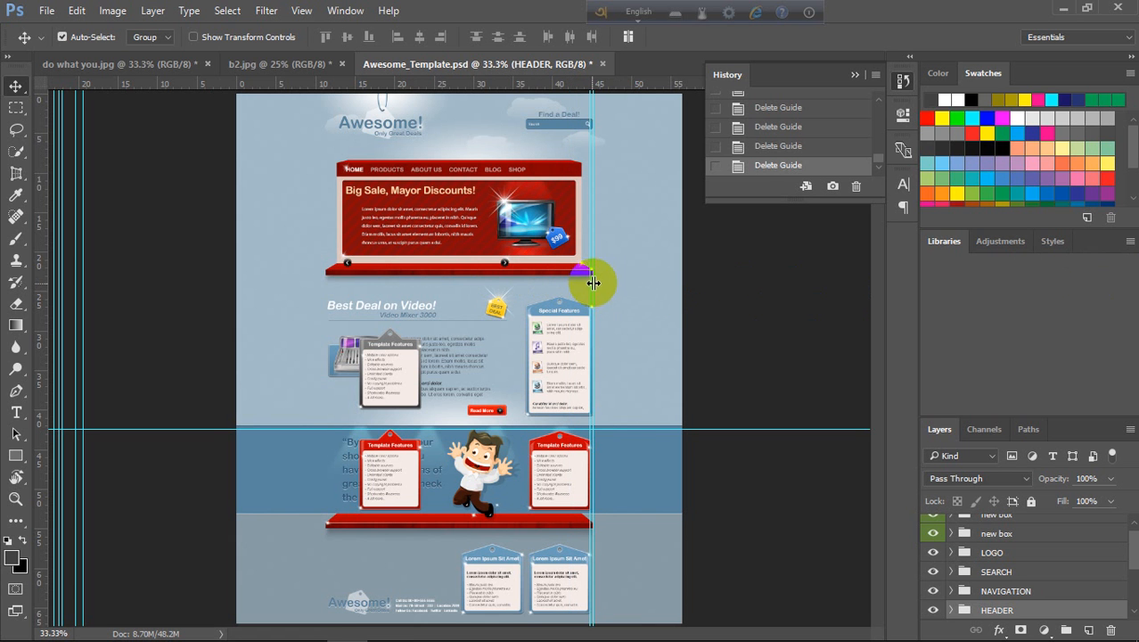
{"action": "left_click_drag", "start_coordinate": [593, 283], "coordinate": [1122, 299]}
{"action": "left_click_drag", "start_coordinate": [593, 284], "coordinate": [1060, 335]}
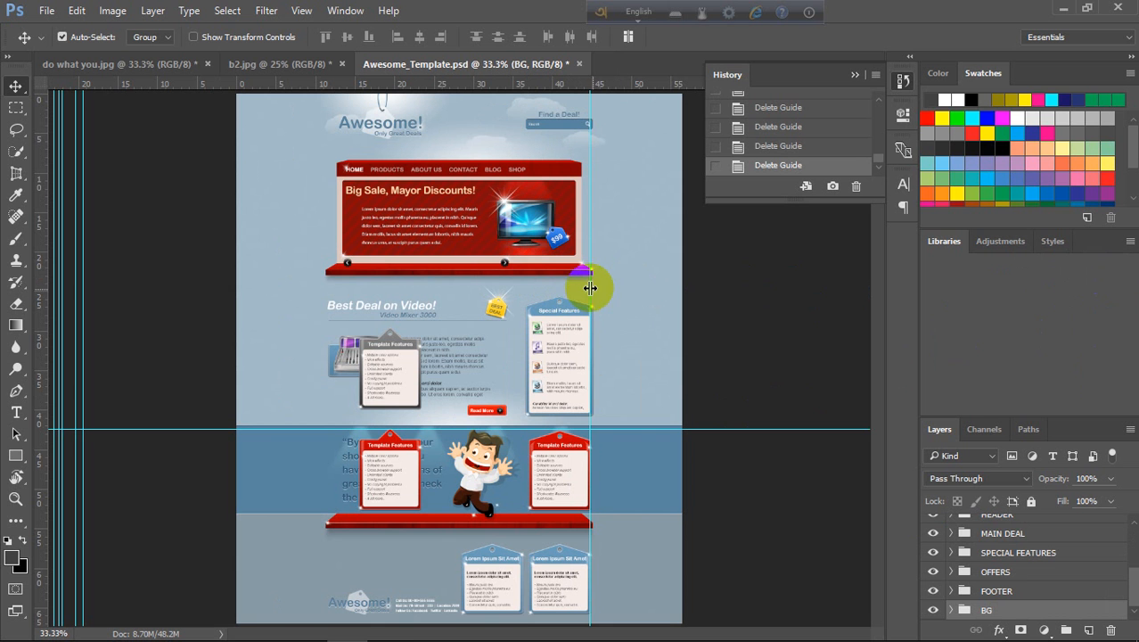
{"action": "left_click_drag", "start_coordinate": [590, 287], "coordinate": [1083, 308]}
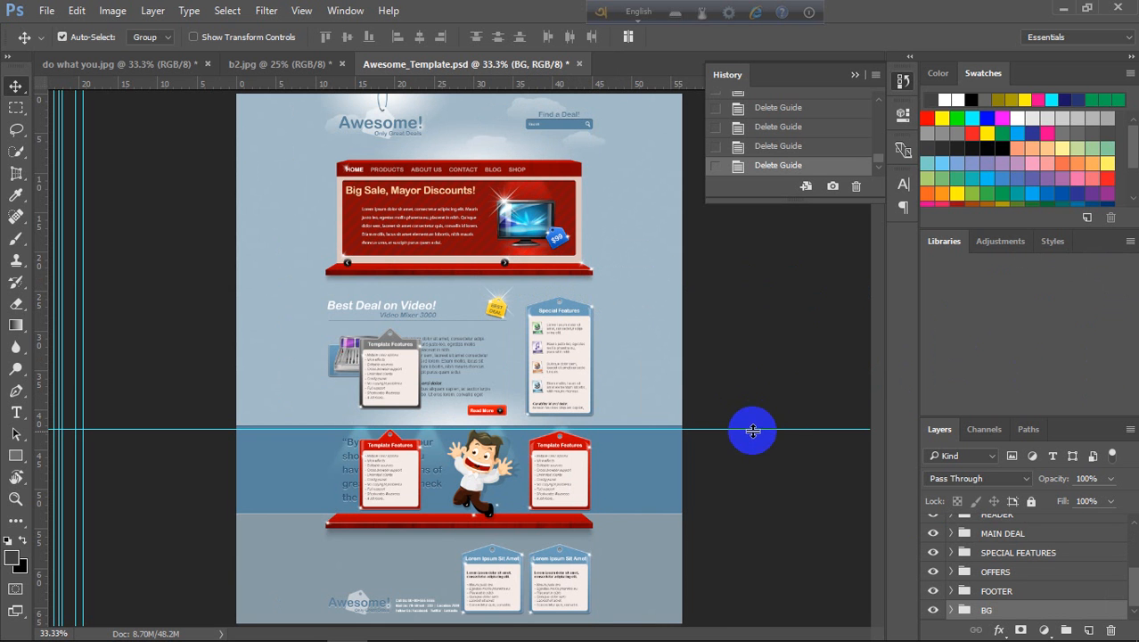
{"action": "left_click_drag", "start_coordinate": [752, 428], "coordinate": [704, 635]}
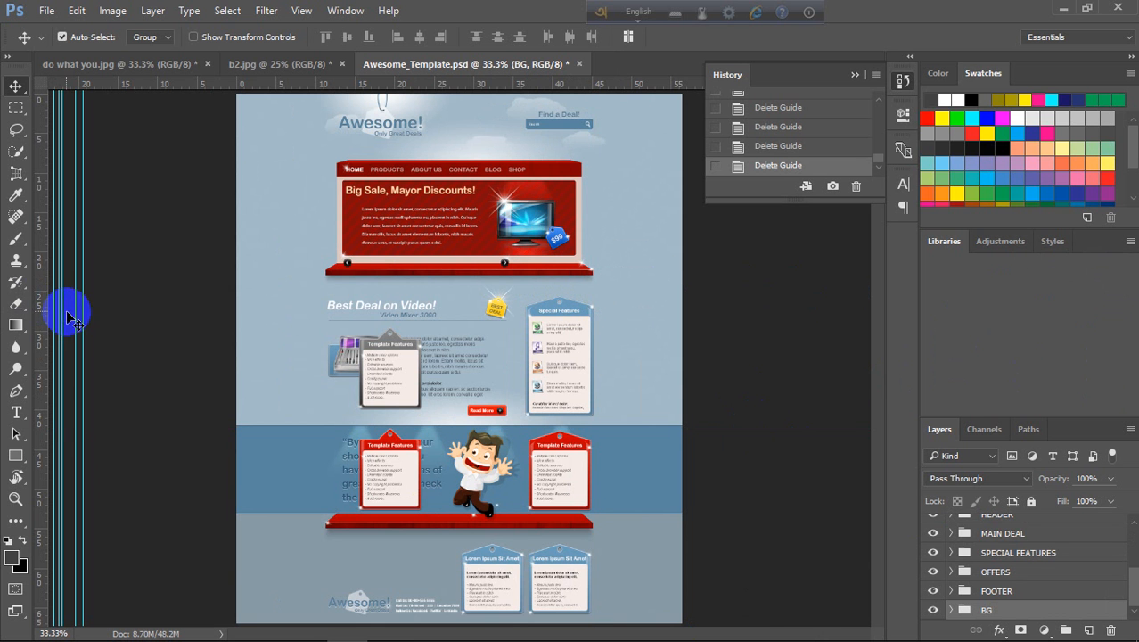
Delete the leftover vertical guides in the empty canvas area to the left of the page
{"action": "left_click_drag", "start_coordinate": [109, 302], "coordinate": [9, 305]}
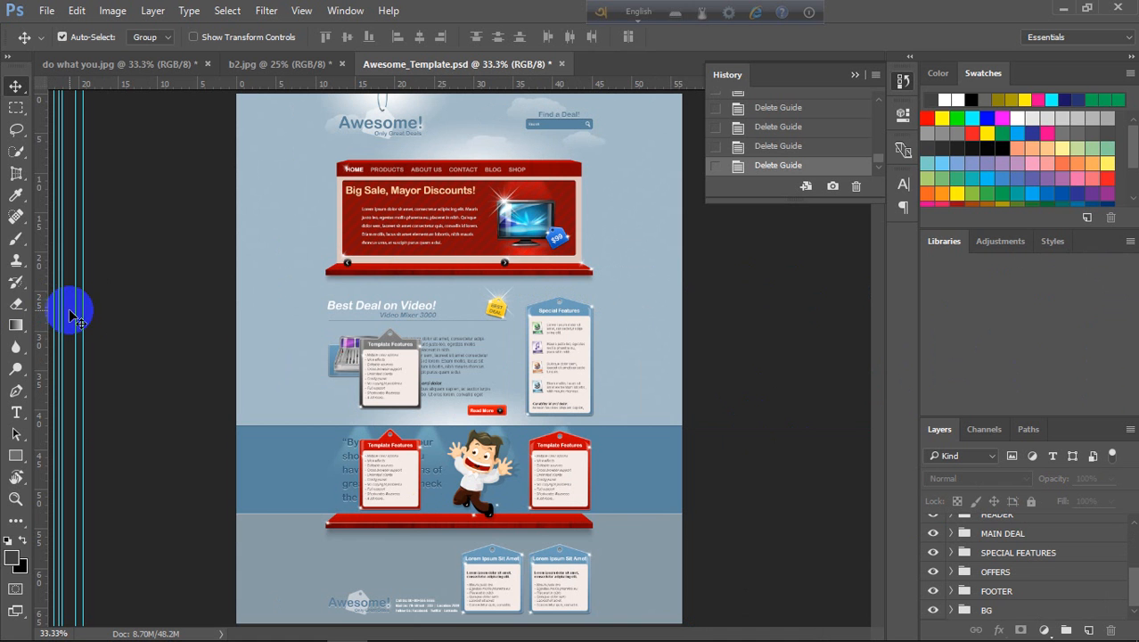
{"action": "left_click_drag", "start_coordinate": [81, 316], "coordinate": [2, 318]}
{"action": "left_click_drag", "start_coordinate": [84, 309], "coordinate": [6, 294]}
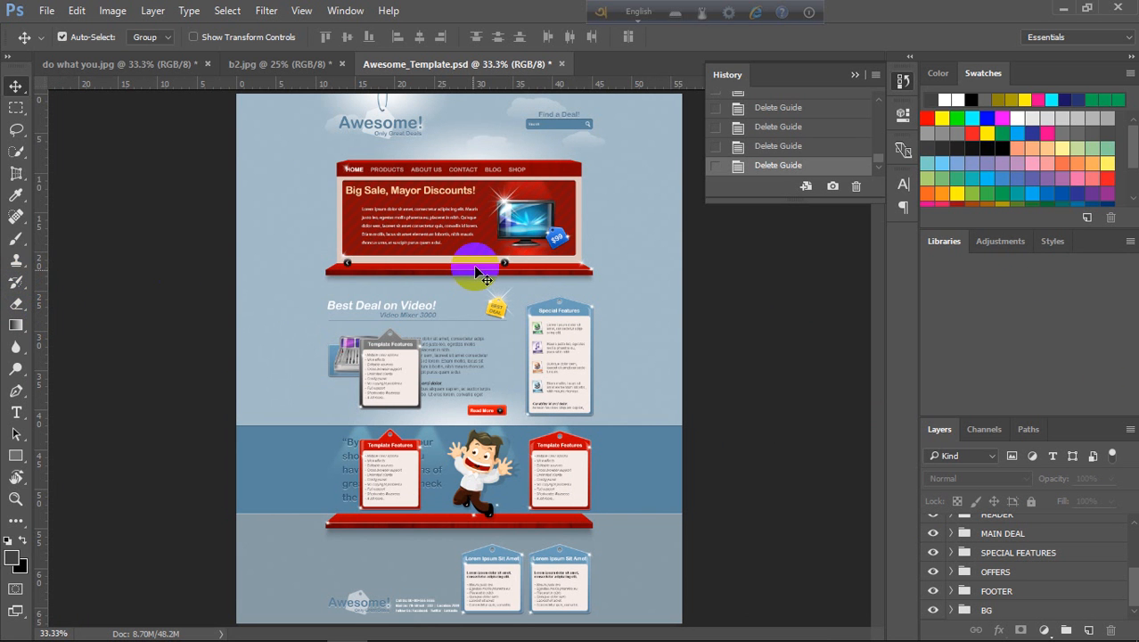
{"action": "key", "text": "ctrl+minus"}
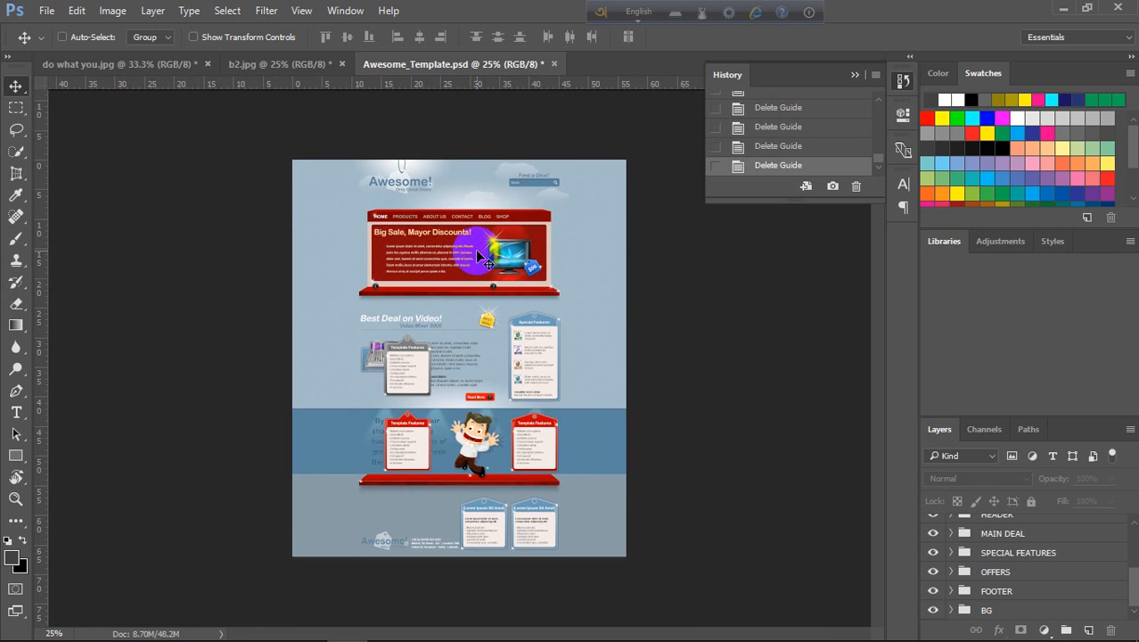
{"action": "key", "text": "ctrl+plus"}
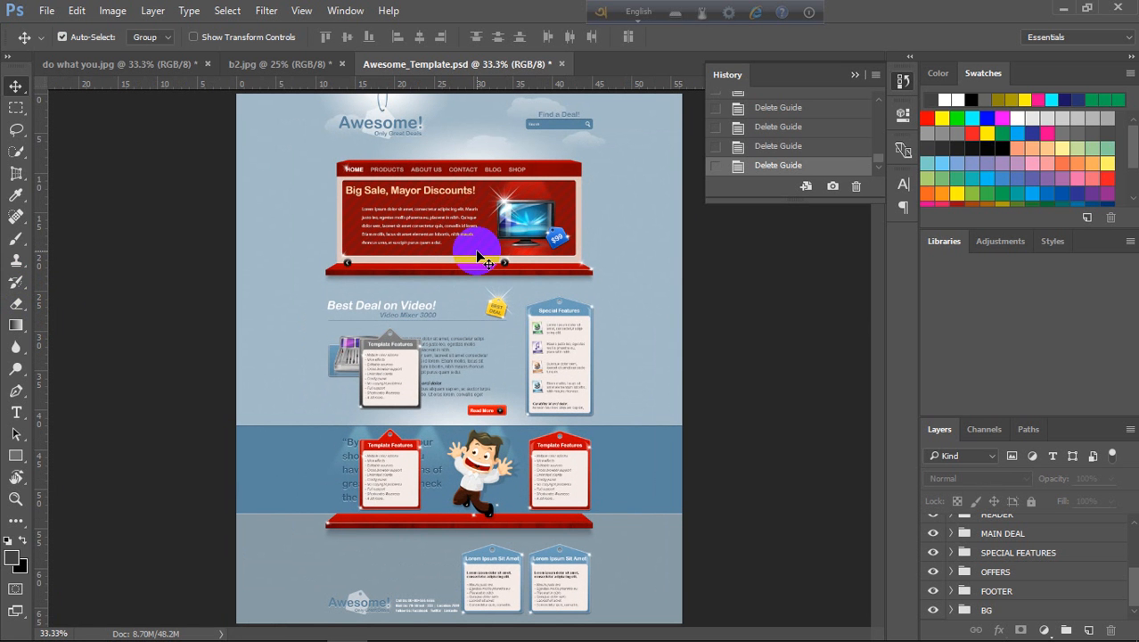
With the Slice Tool, draw separate slices around the Awesome! logo, the Find a Deal search area and the red banner
{"action": "left_click", "coordinate": [16, 174]}
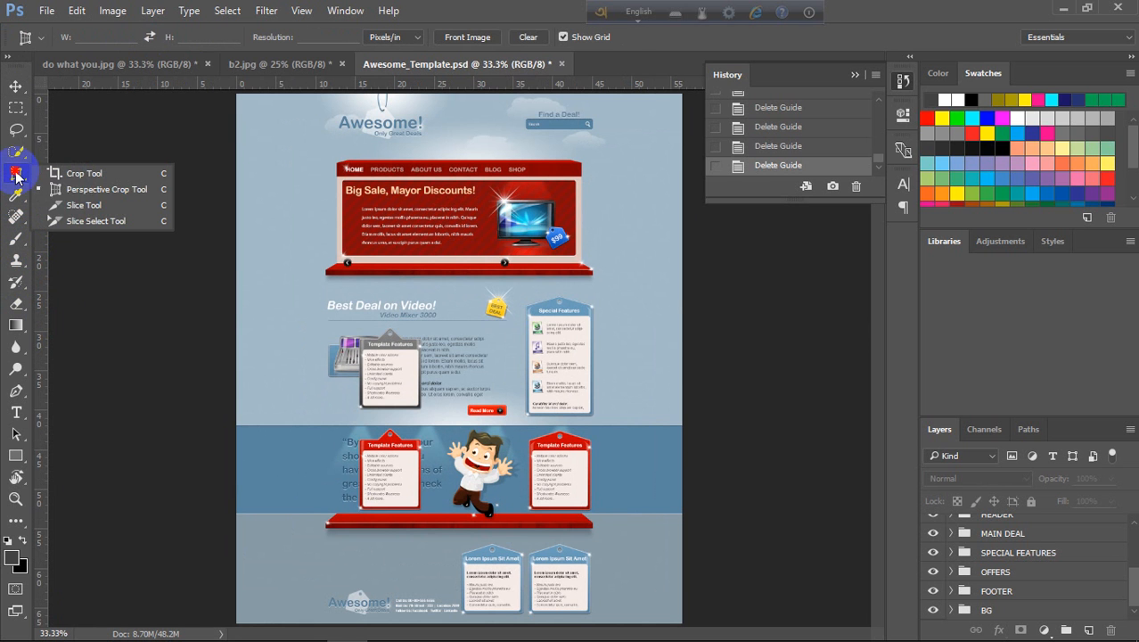
{"action": "left_click", "coordinate": [93, 208]}
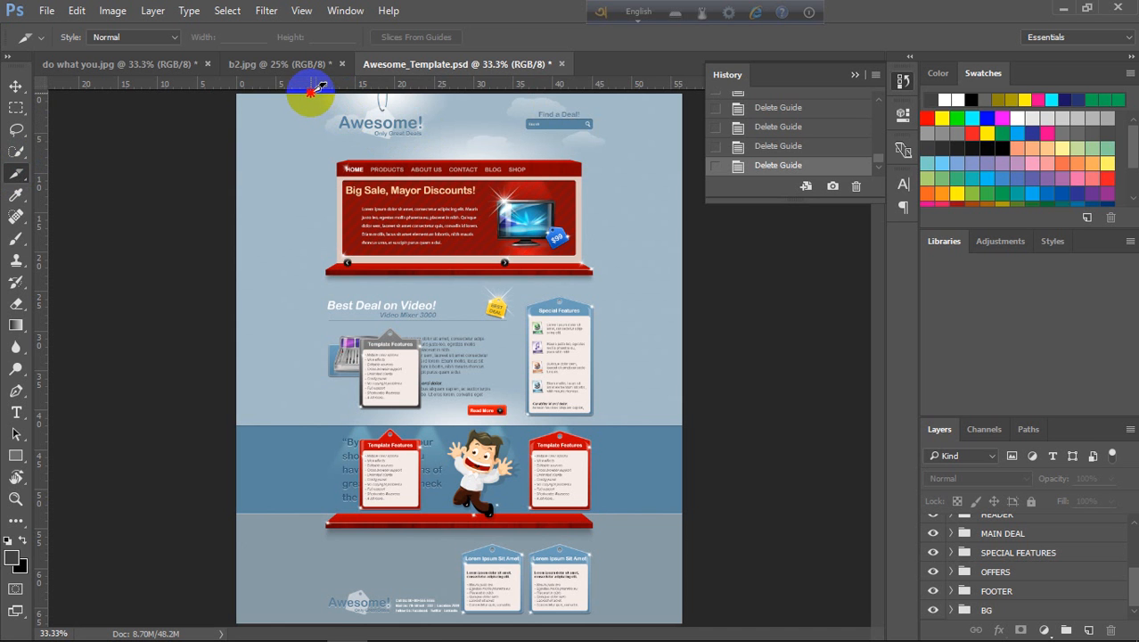
{"action": "left_click_drag", "start_coordinate": [320, 87], "coordinate": [446, 143]}
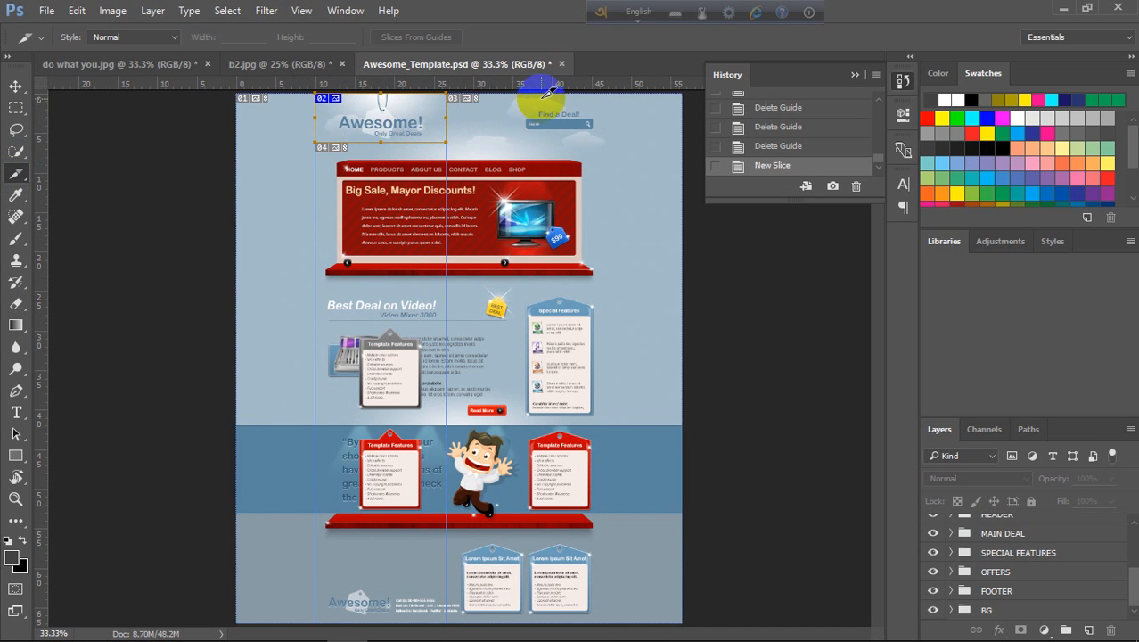
{"action": "left_click_drag", "start_coordinate": [514, 96], "coordinate": [629, 142]}
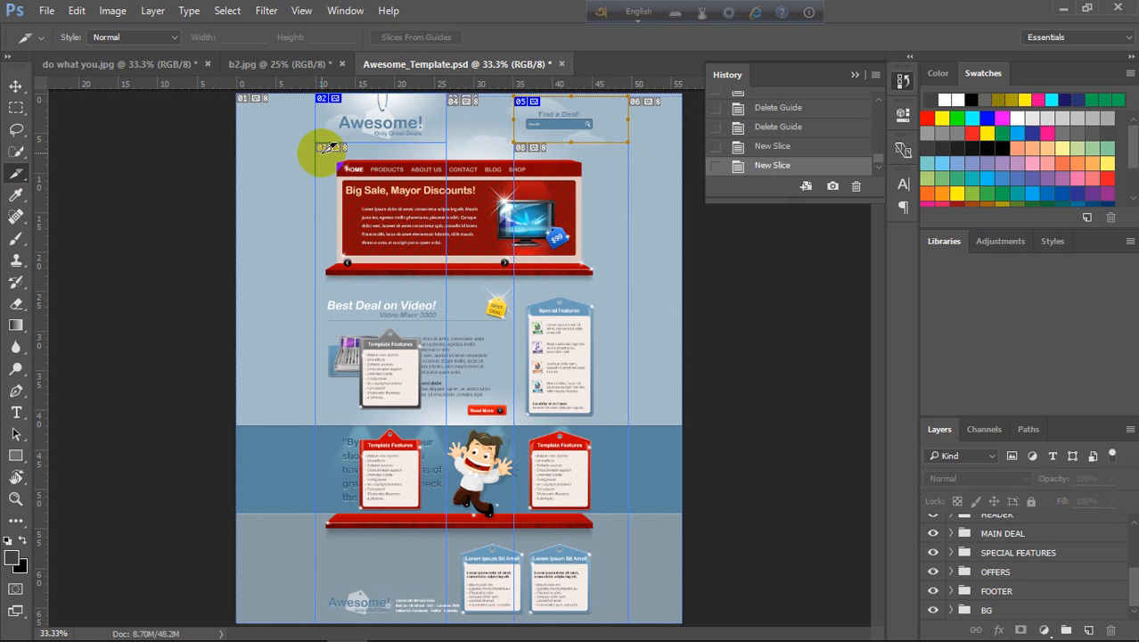
{"action": "left_click_drag", "start_coordinate": [309, 152], "coordinate": [595, 281]}
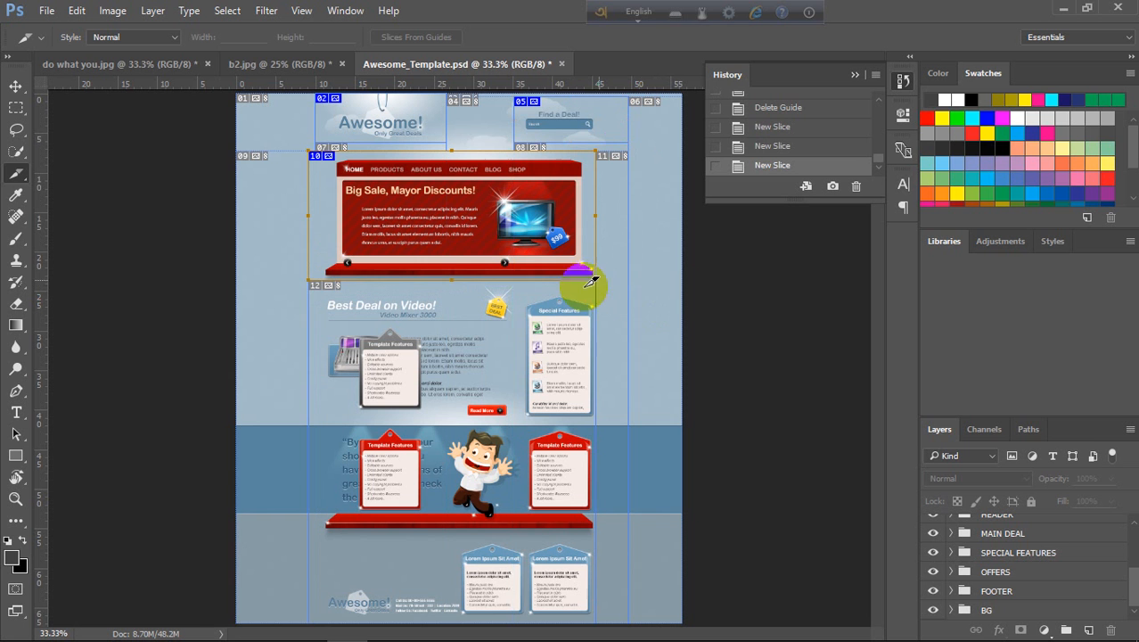
Draw a slice around the Special Features box and another about 4.1 by 5.4 cm around the yellow Best Deal tag
{"action": "left_click_drag", "start_coordinate": [521, 297], "coordinate": [604, 415]}
{"action": "left_click_drag", "start_coordinate": [484, 294], "coordinate": [517, 328]}
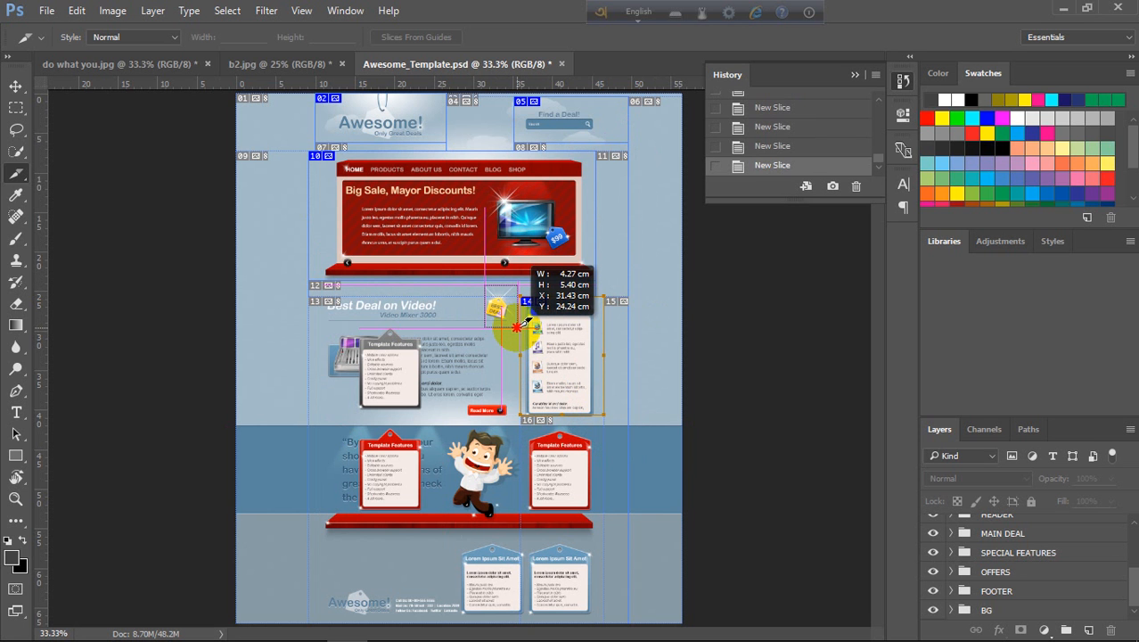
{"action": "mouse_move", "coordinate": [517, 328]}
{"action": "left_mouse_down"}
{"action": "mouse_move", "coordinate": [397, 312]}
{"action": "mouse_move", "coordinate": [522, 312]}
{"action": "mouse_move", "coordinate": [438, 329]}
{"action": "mouse_move", "coordinate": [268, 332]}
{"action": "mouse_move", "coordinate": [259, 302]}
{"action": "mouse_move", "coordinate": [526, 328]}
{"action": "mouse_move", "coordinate": [492, 331]}
{"action": "mouse_move", "coordinate": [514, 328]}
{"action": "left_mouse_up"}
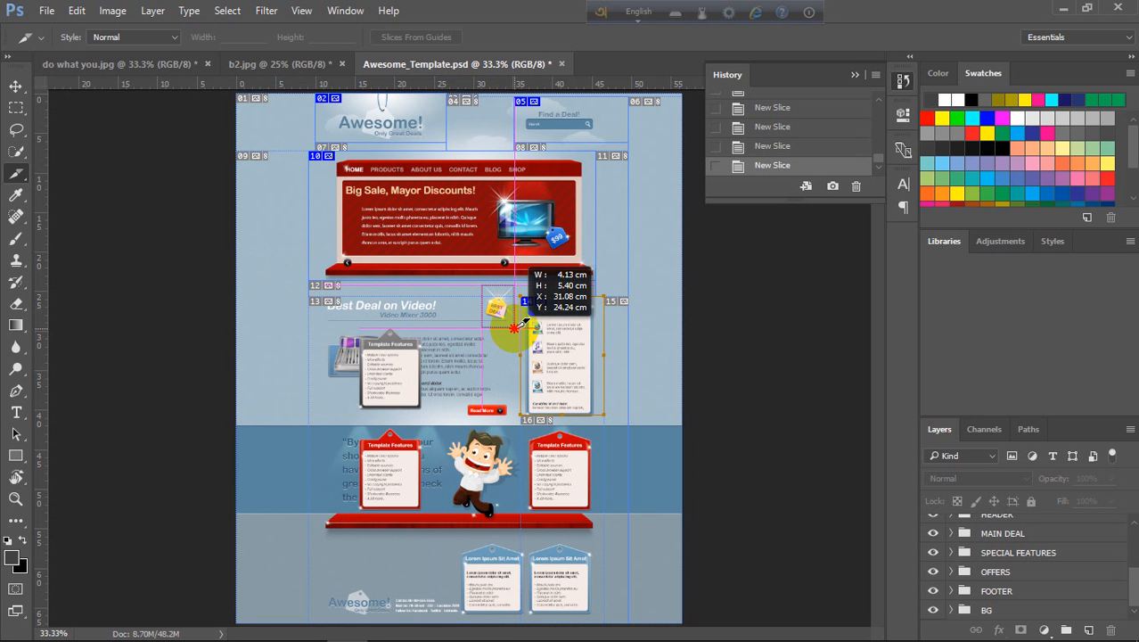
{"action": "left_click_drag", "start_coordinate": [515, 328], "coordinate": [514, 328]}
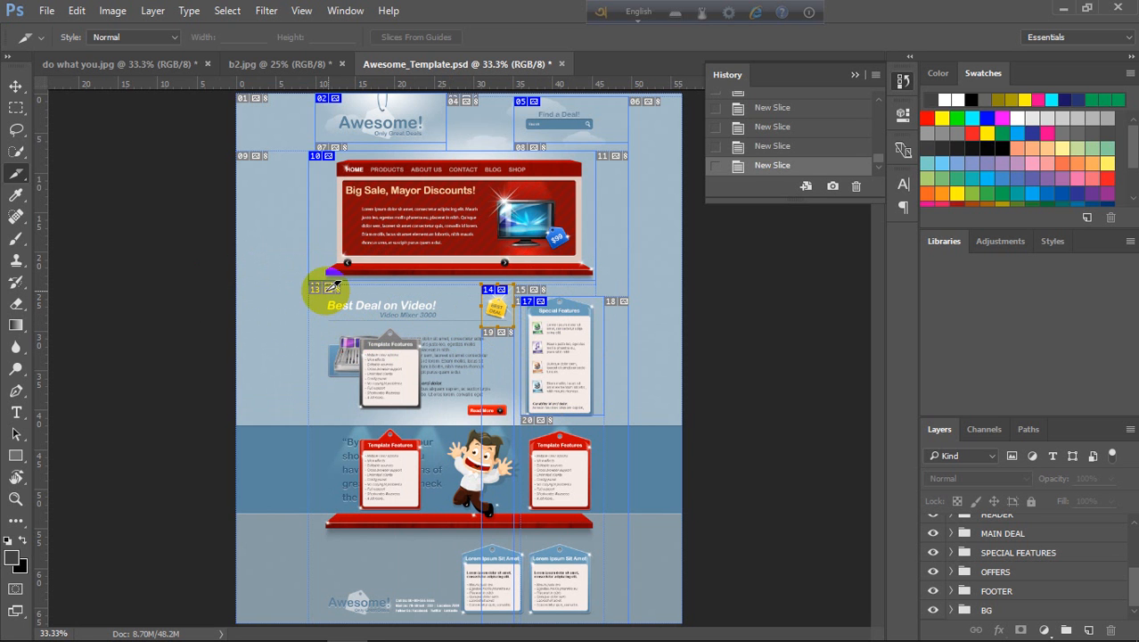
Draw a slice about 25.15 by 16.37 cm around the Best Deal on Video section
{"action": "left_click_drag", "start_coordinate": [311, 287], "coordinate": [424, 331]}
{"action": "left_click_drag", "start_coordinate": [508, 397], "coordinate": [524, 418]}
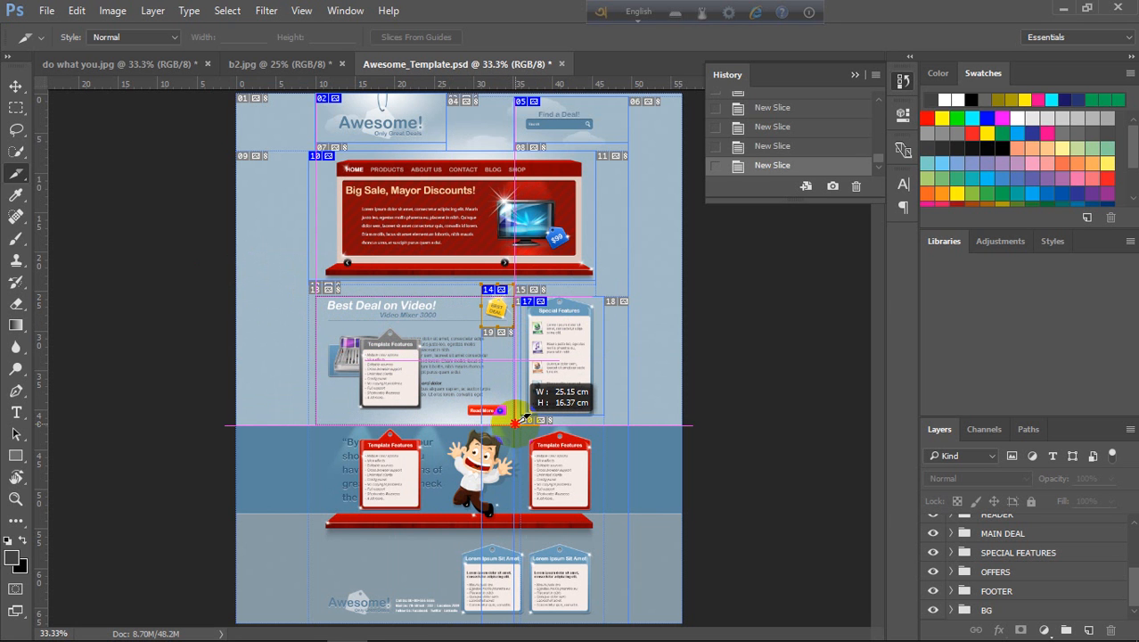
{"action": "left_click_drag", "start_coordinate": [525, 417], "coordinate": [524, 418]}
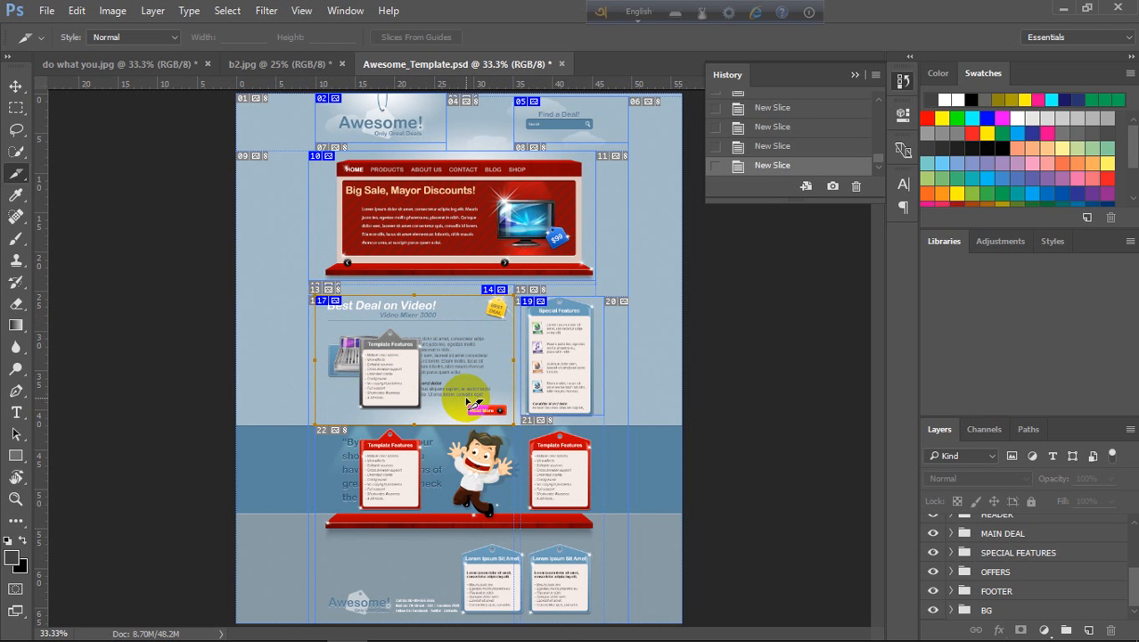
{"action": "left_click_drag", "start_coordinate": [469, 408], "coordinate": [493, 416]}
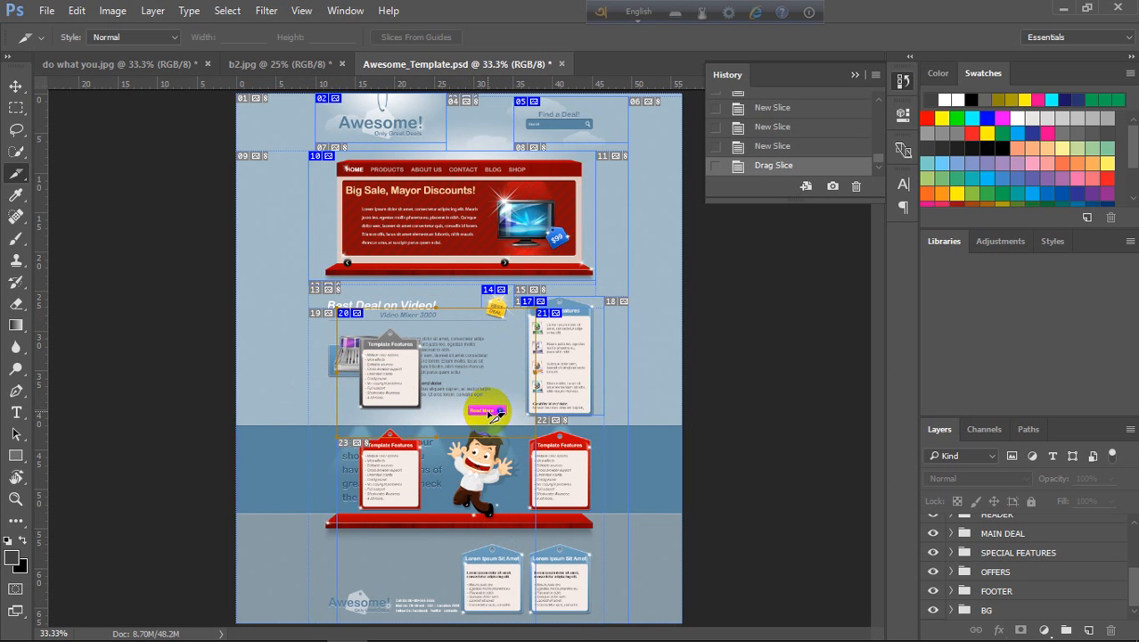
{"action": "key", "text": "ctrl+z"}
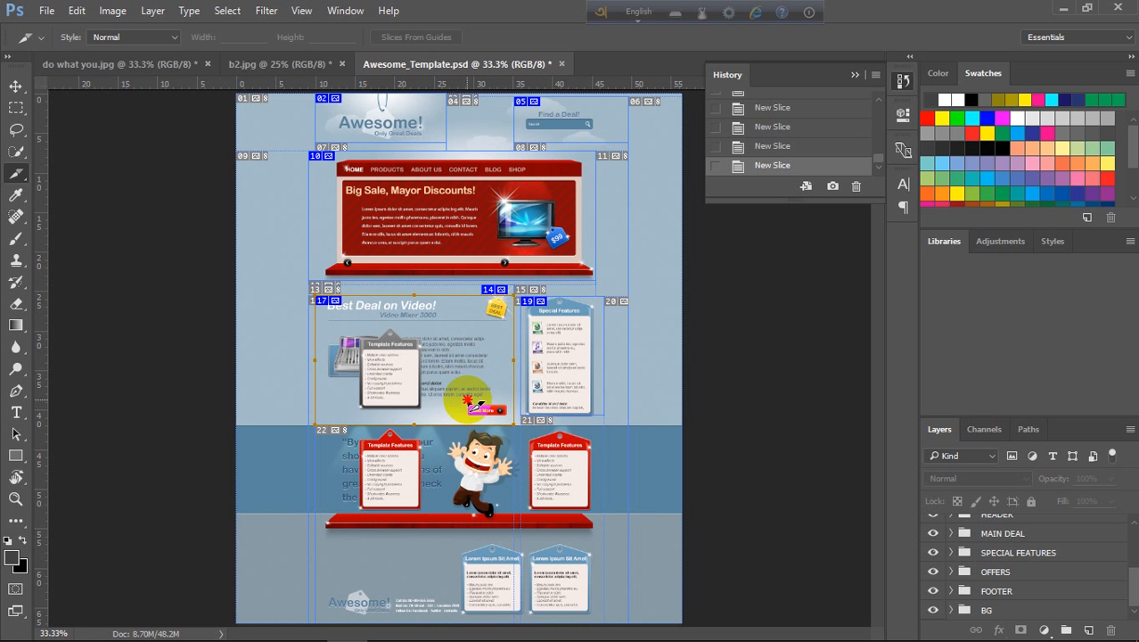
{"action": "left_click_drag", "start_coordinate": [470, 400], "coordinate": [488, 410]}
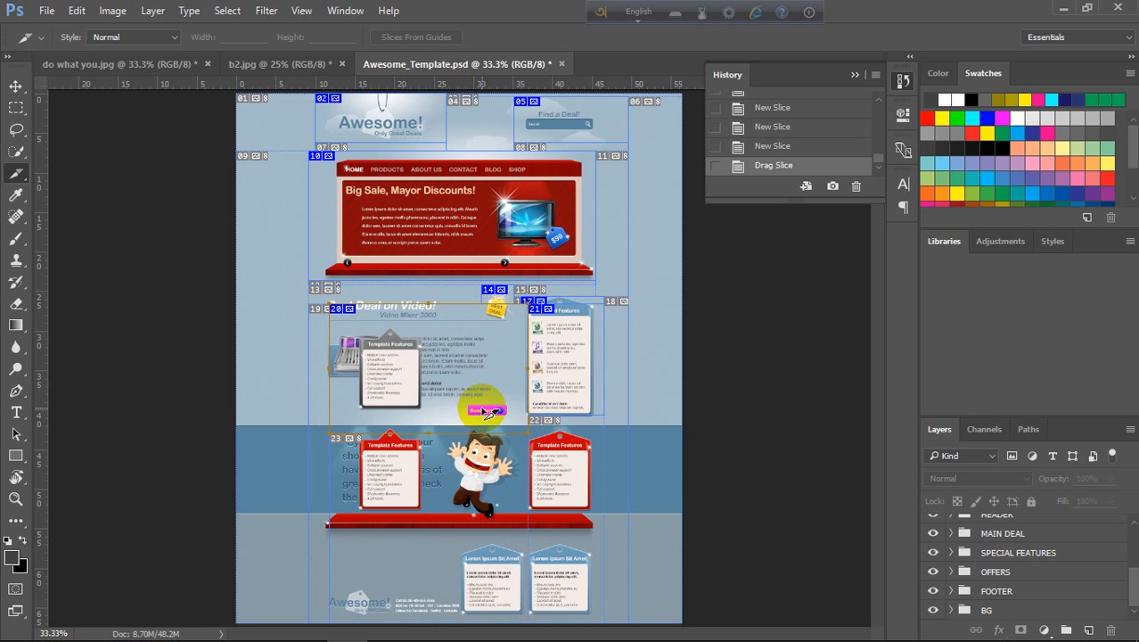
{"action": "key", "text": "ctrl+z"}
With the Slice Tool, draw a slice about 7.41 by 2.43 cm around the red Read More button
{"action": "left_click", "coordinate": [18, 175]}
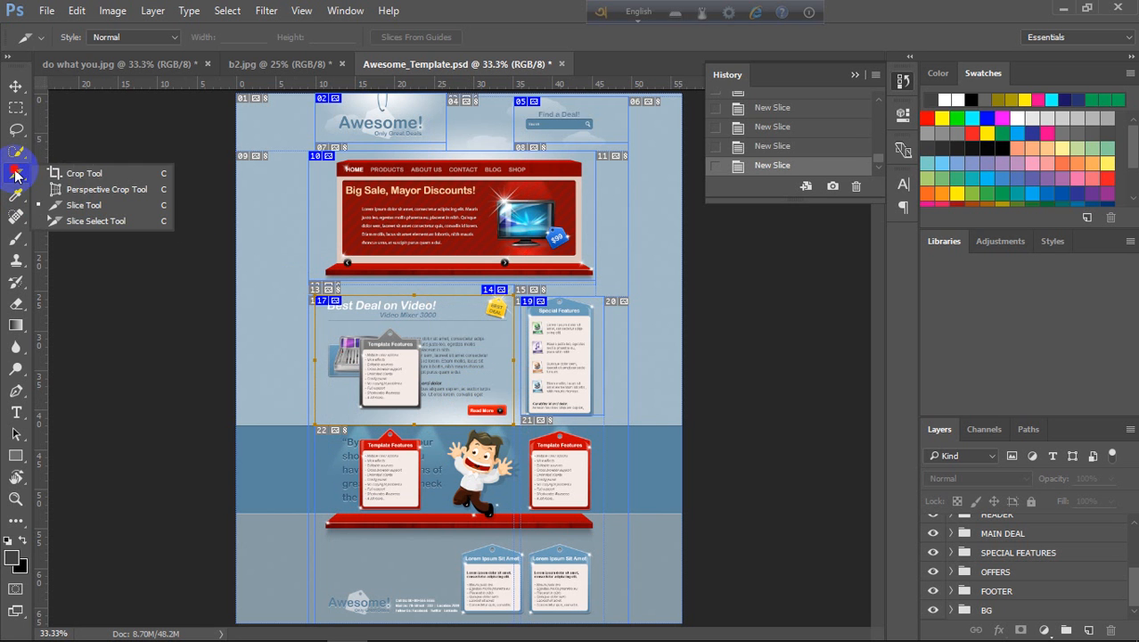
{"action": "left_click", "coordinate": [84, 205]}
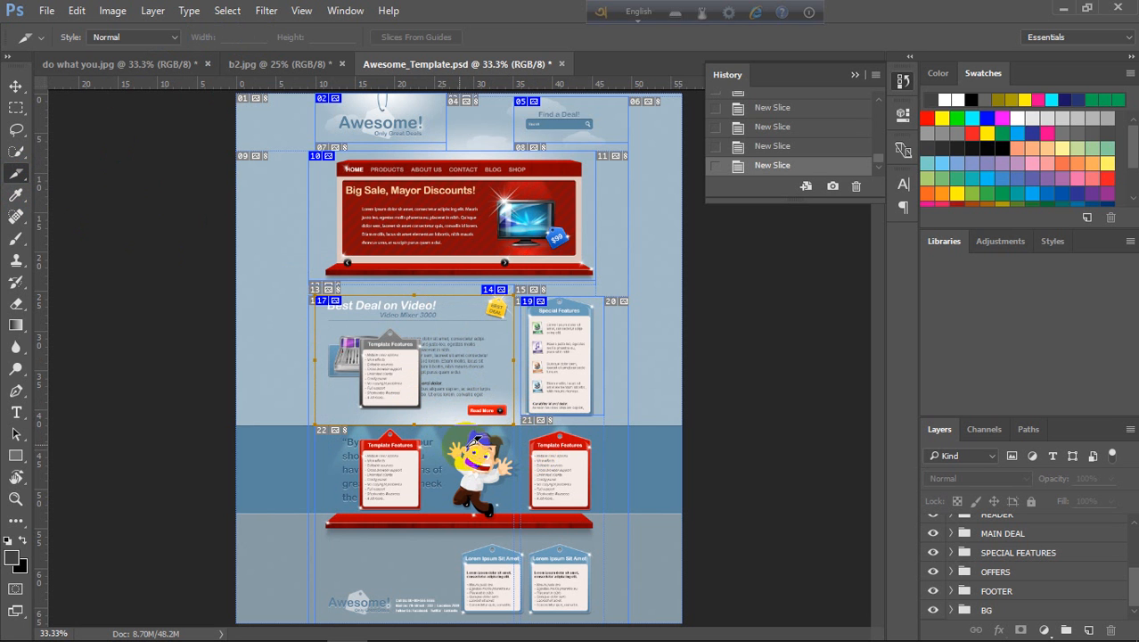
{"action": "left_click_drag", "start_coordinate": [482, 443], "coordinate": [520, 415]}
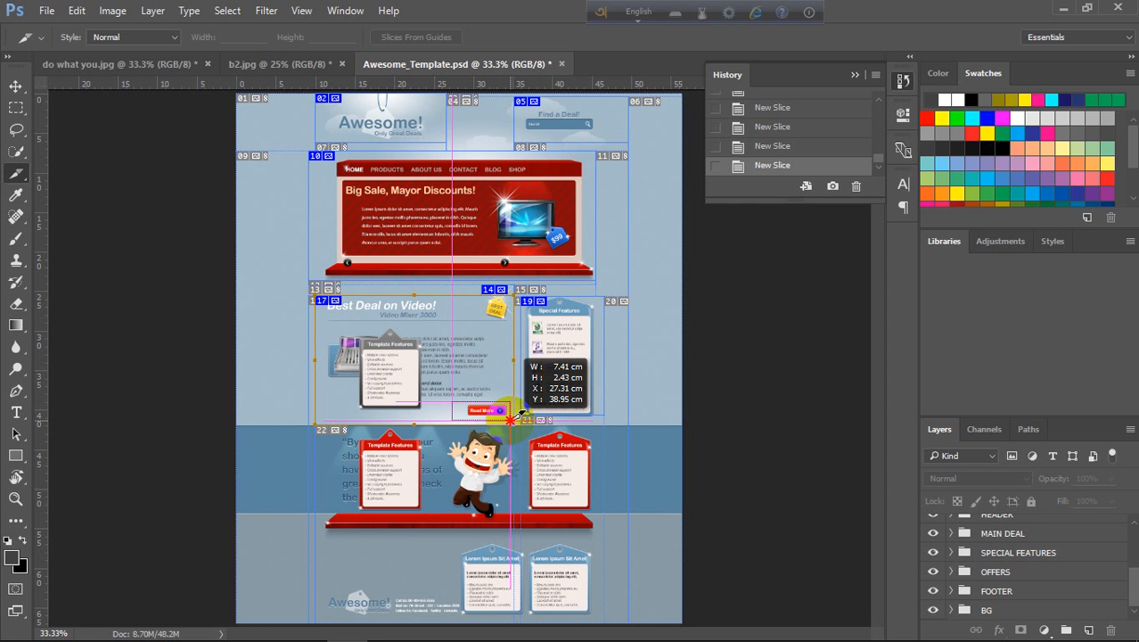
{"action": "left_click_drag", "start_coordinate": [517, 413], "coordinate": [517, 414]}
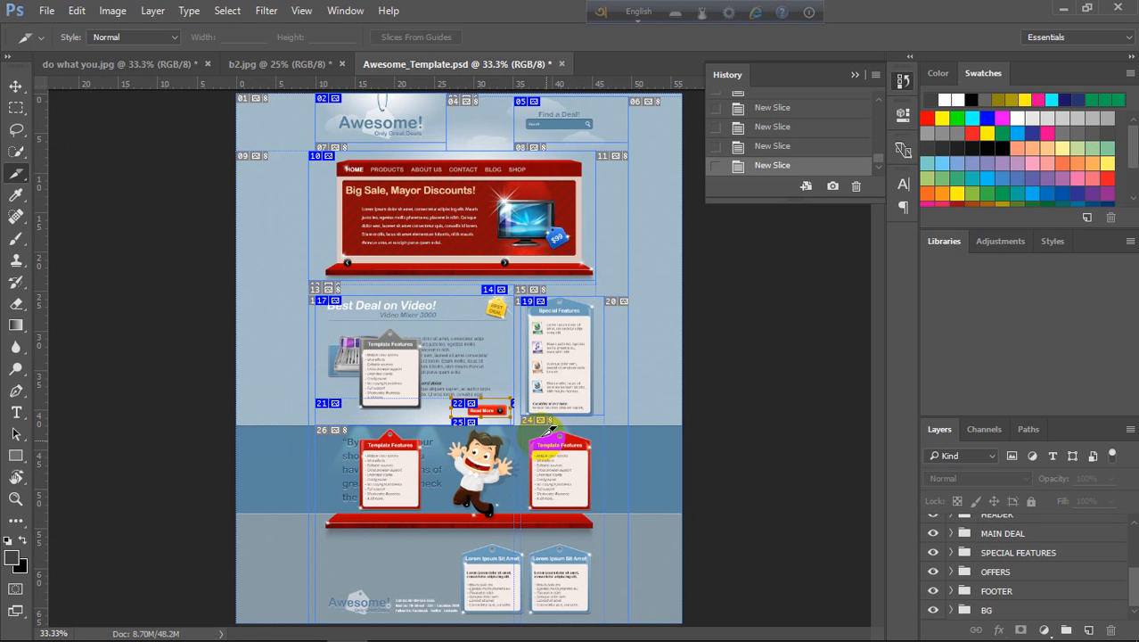
Draw a full-page-width slice around the dark blue band with the red Template Features boxes, cartoon man and red shelf
{"action": "left_click_drag", "start_coordinate": [533, 431], "coordinate": [607, 504]}
{"action": "key", "text": "ctrl+z"}
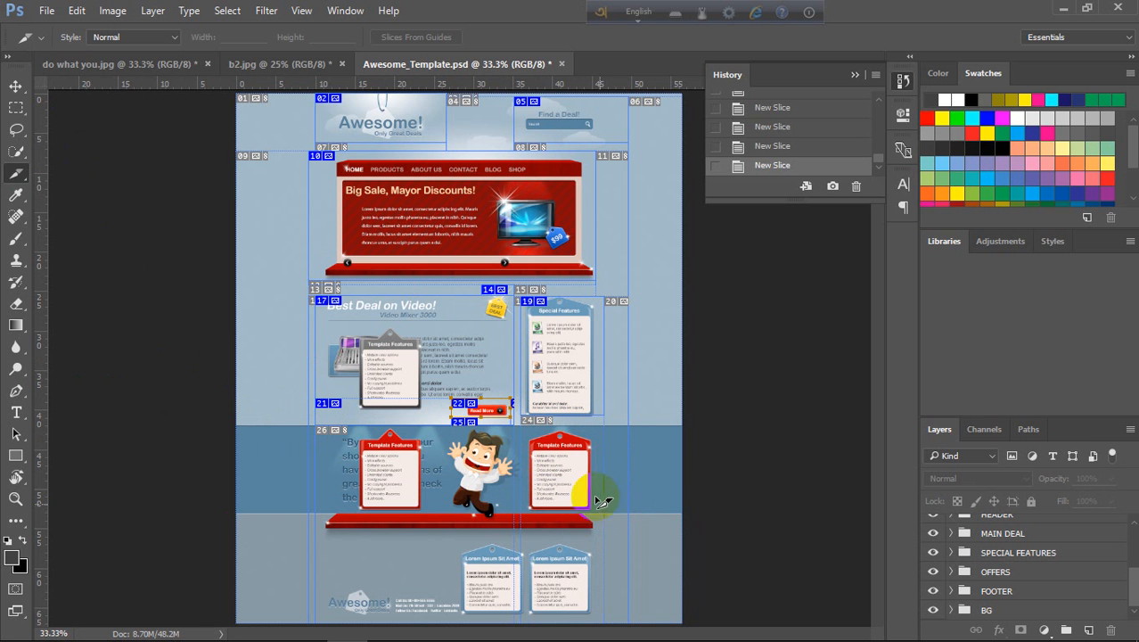
{"action": "left_click_drag", "start_coordinate": [300, 429], "coordinate": [691, 532]}
Draw separate slices around the footer's two Lorem Ipsum boxes, the footer Awesome! logo and the contact text beside it
{"action": "left_click_drag", "start_coordinate": [451, 548], "coordinate": [619, 624]}
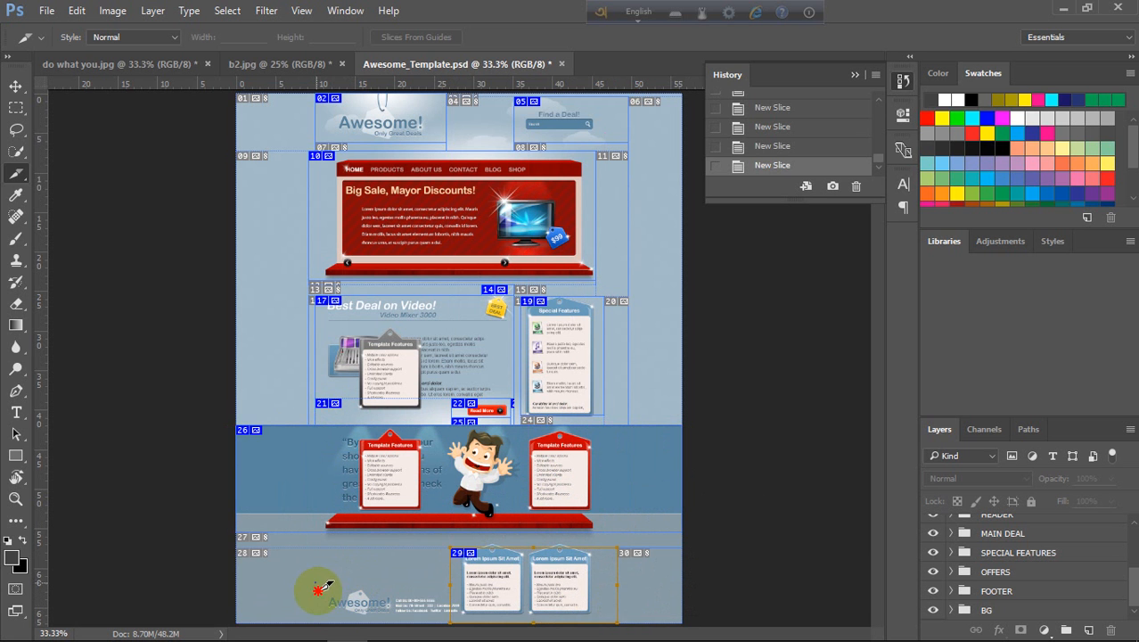
{"action": "left_click_drag", "start_coordinate": [315, 584], "coordinate": [394, 622]}
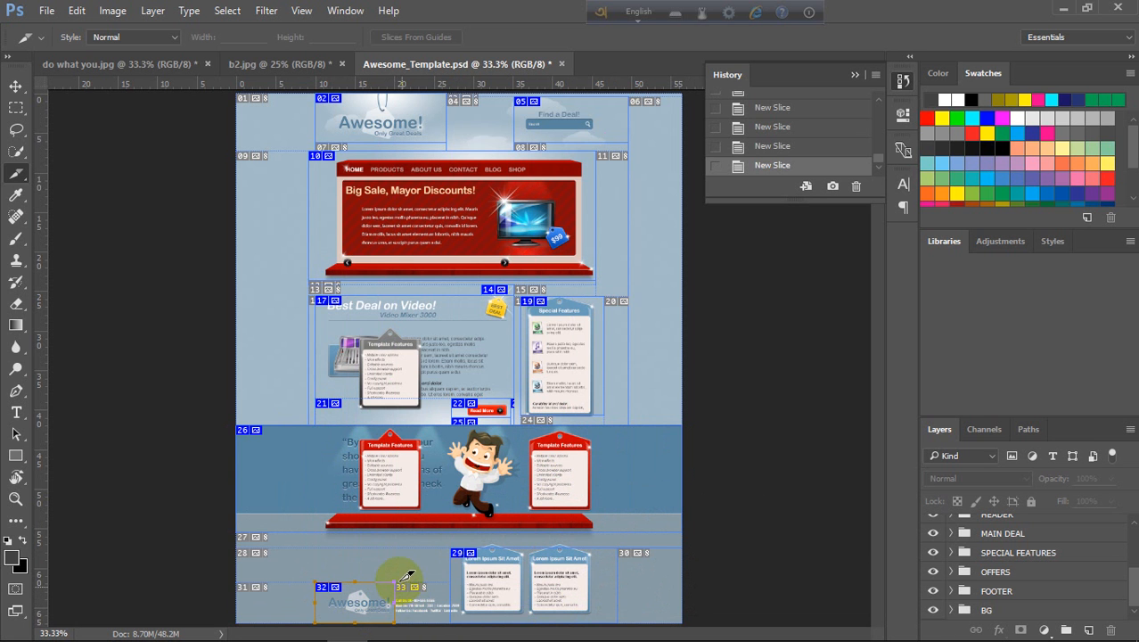
{"action": "left_click_drag", "start_coordinate": [396, 570], "coordinate": [461, 623]}
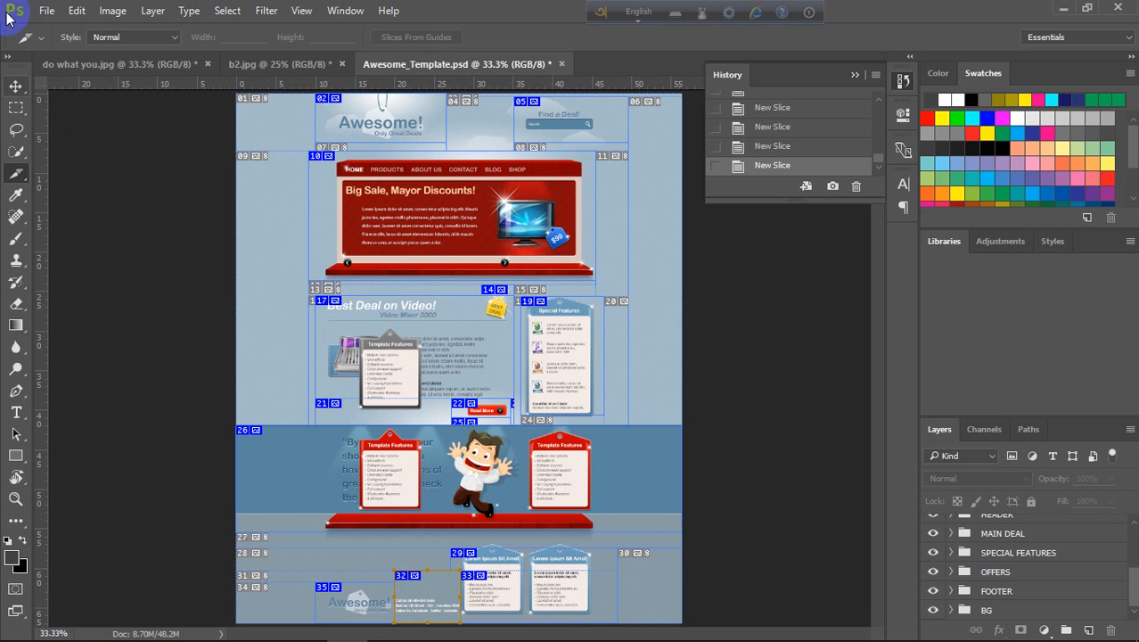
Export all slices for the web as PNG-8, images only, to the Desktop under the name Awesome_Template.png
{"action": "left_click", "coordinate": [53, 8]}
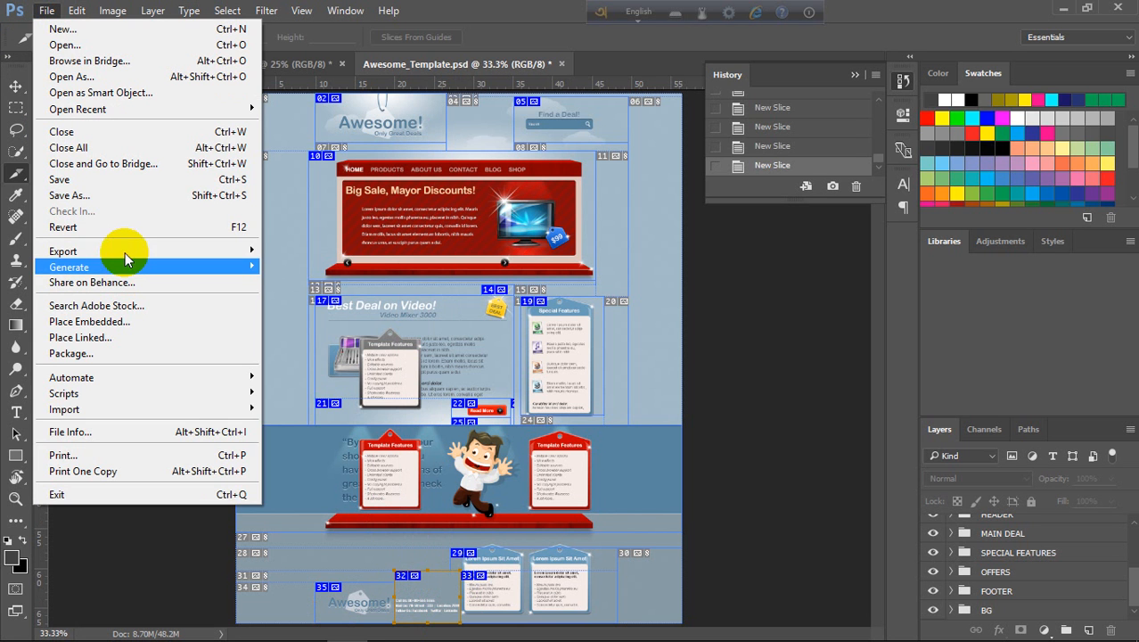
{"action": "mouse_move", "coordinate": [128, 252]}
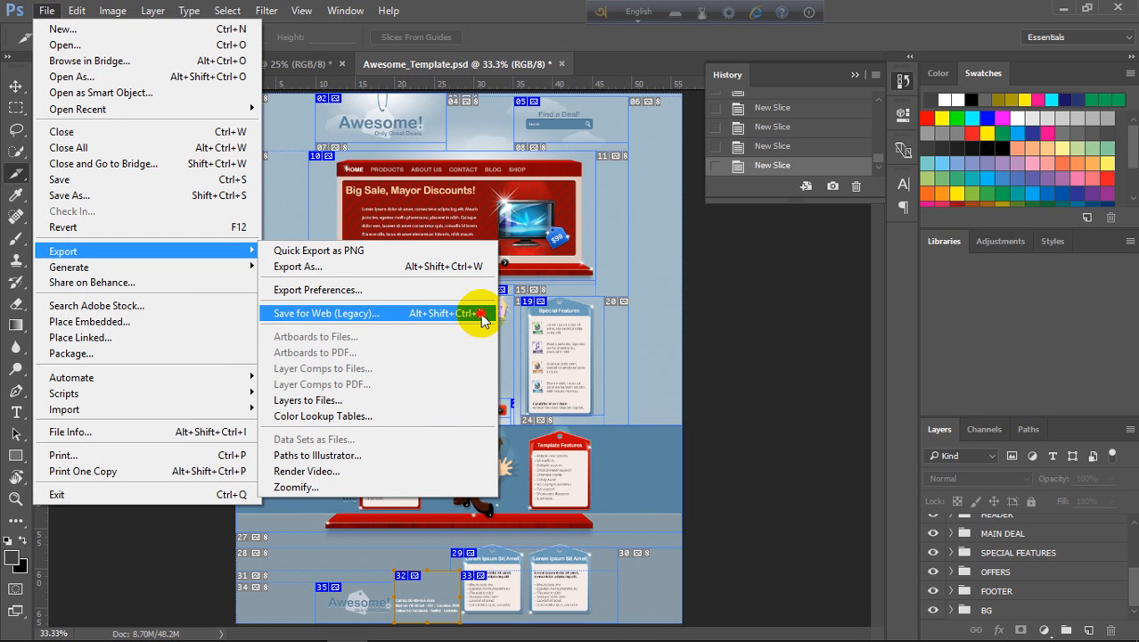
{"action": "left_click", "coordinate": [481, 314]}
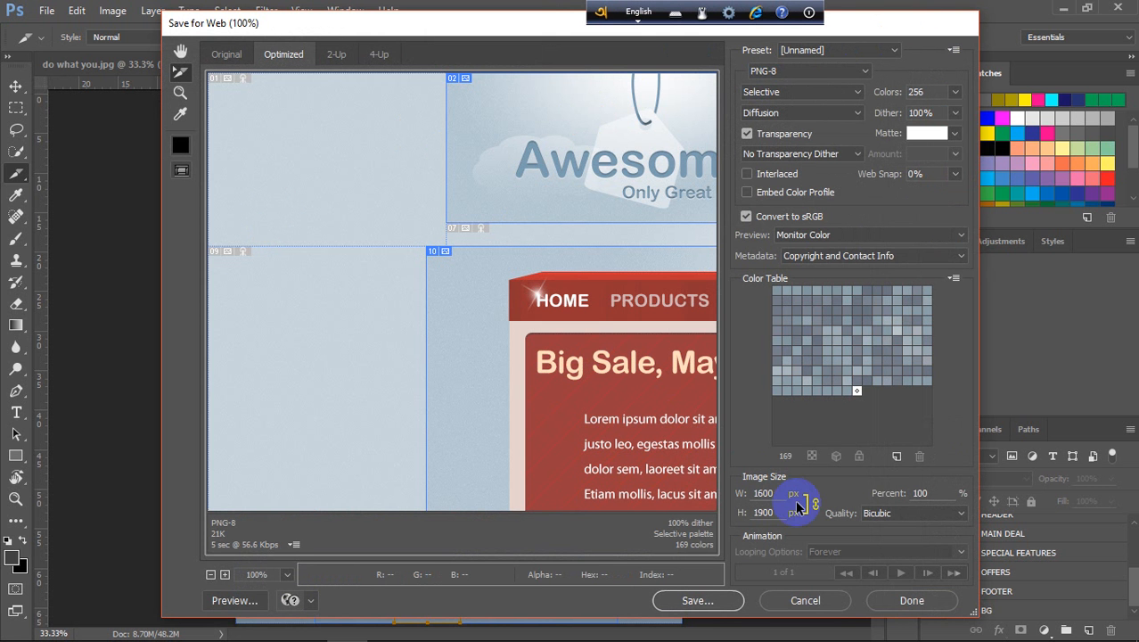
{"action": "left_click", "coordinate": [709, 601]}
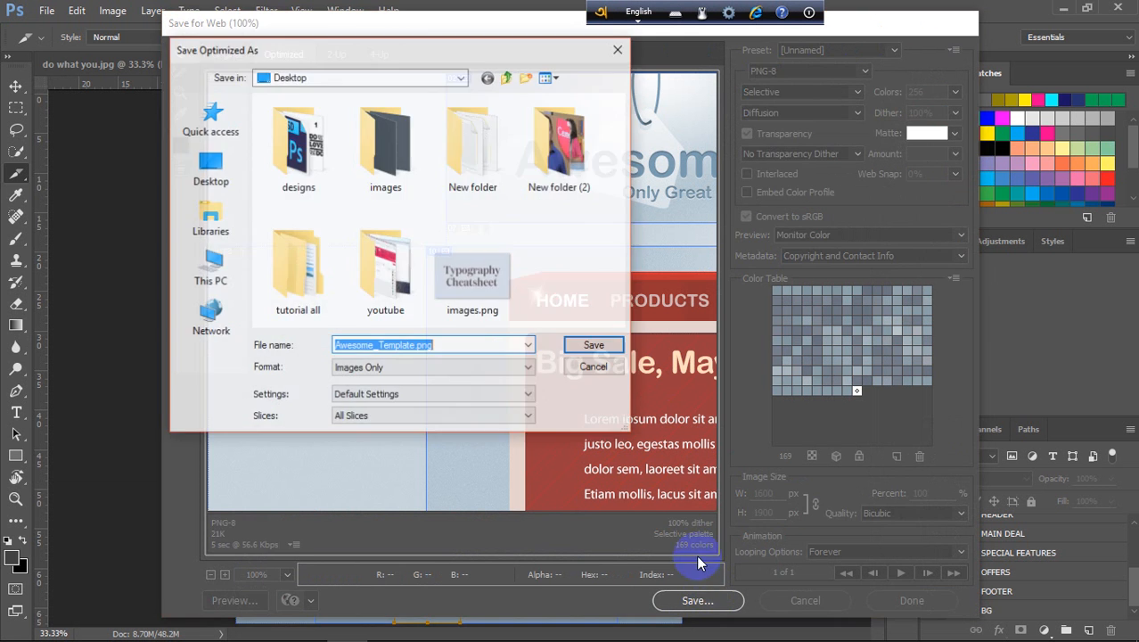
{"action": "left_click", "coordinate": [594, 345]}
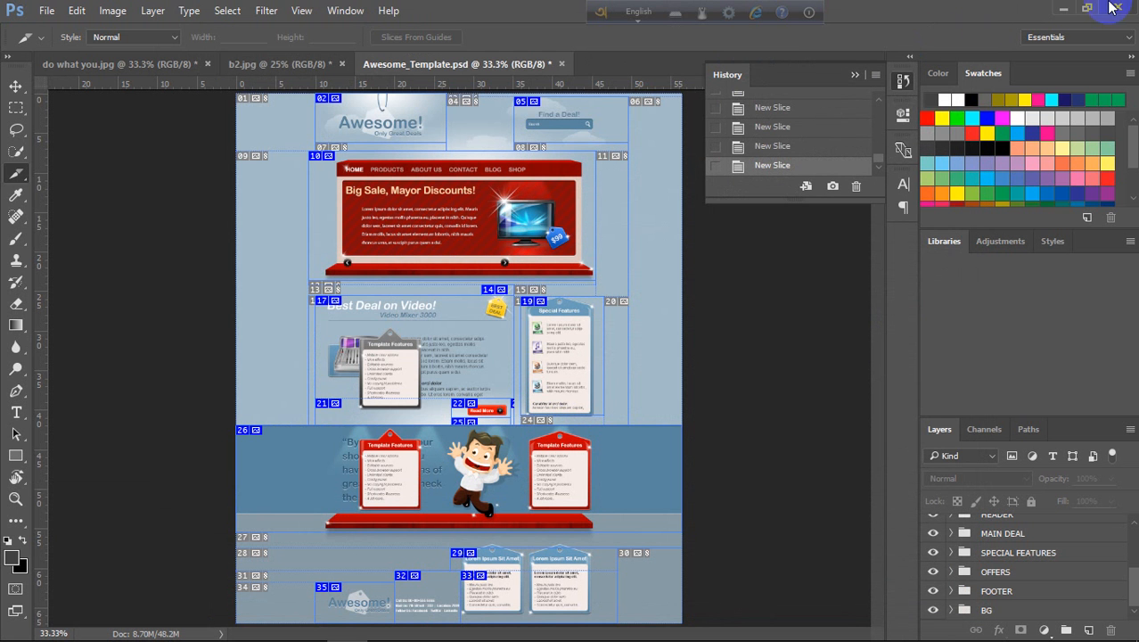
Minimize Photoshop and the awesome folder window, and open the images folder on the desktop in File Explorer
{"action": "left_click", "coordinate": [1062, 8]}
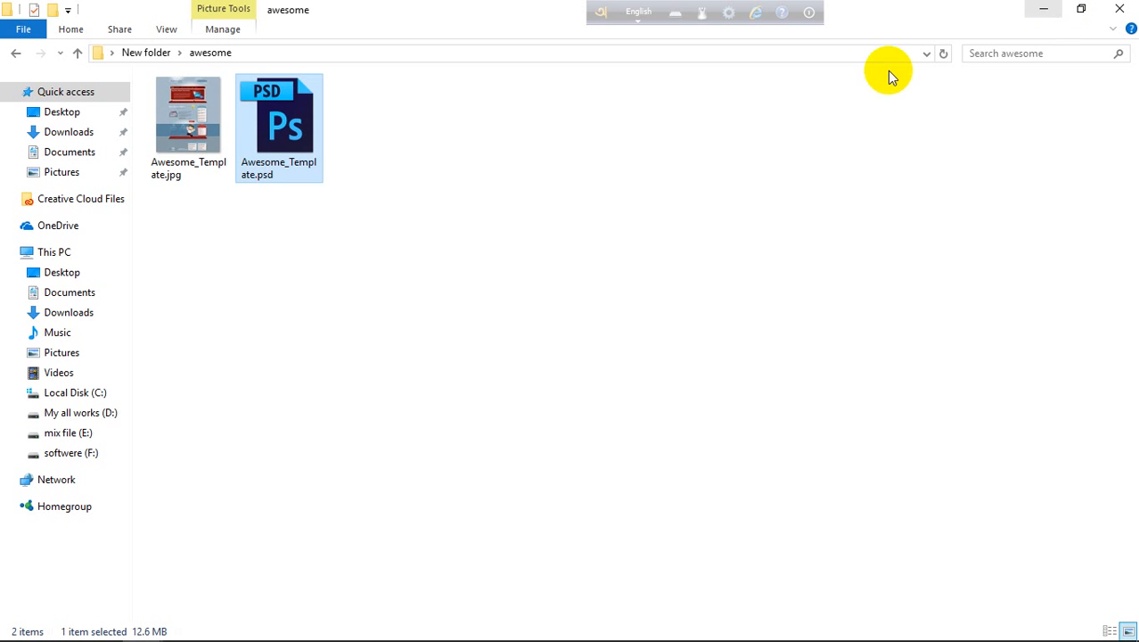
{"action": "left_click", "coordinate": [1041, 8]}
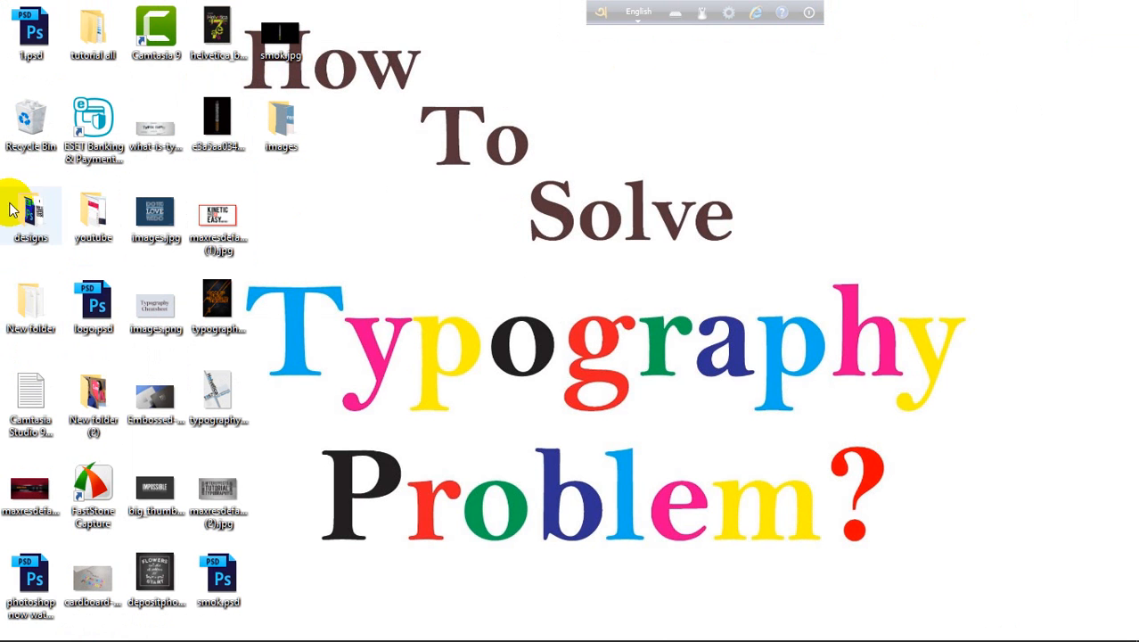
{"action": "double_click", "coordinate": [258, 125]}
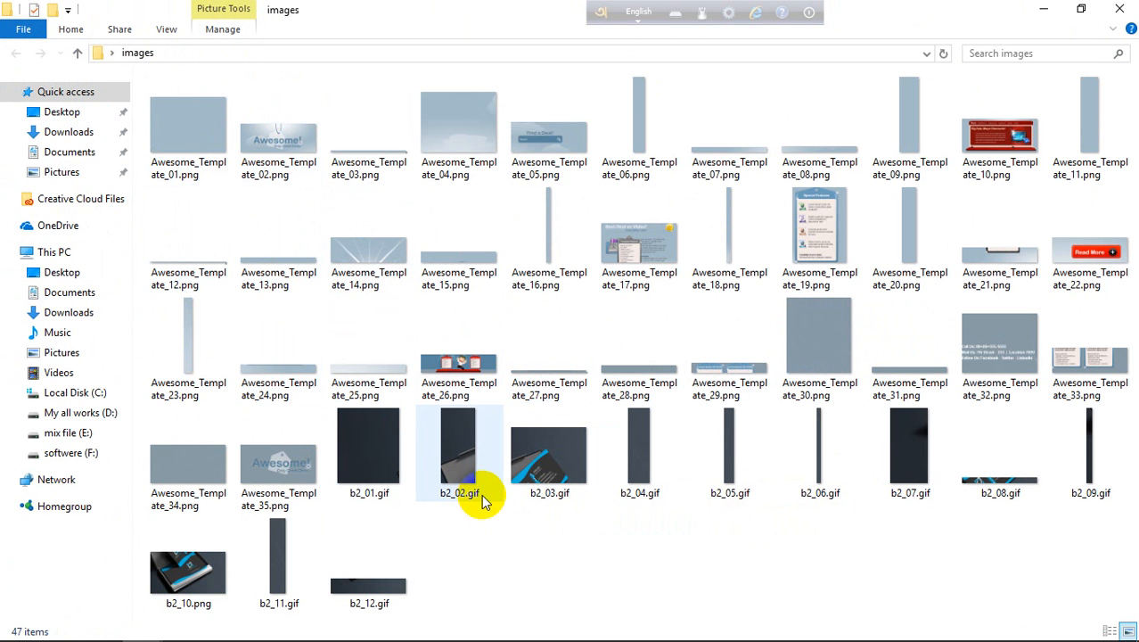
Delete the old b2 slice files, b2_01.gif through b2_12.gif, from the images folder
{"action": "left_click", "coordinate": [369, 597]}
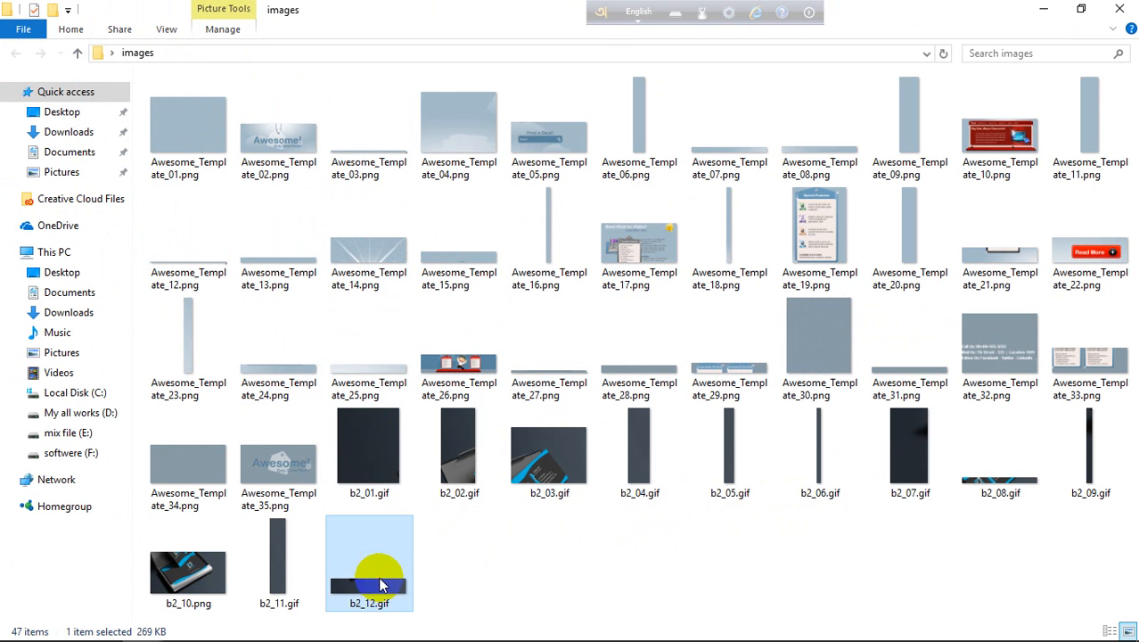
{"action": "left_click", "coordinate": [354, 489], "text": "shift"}
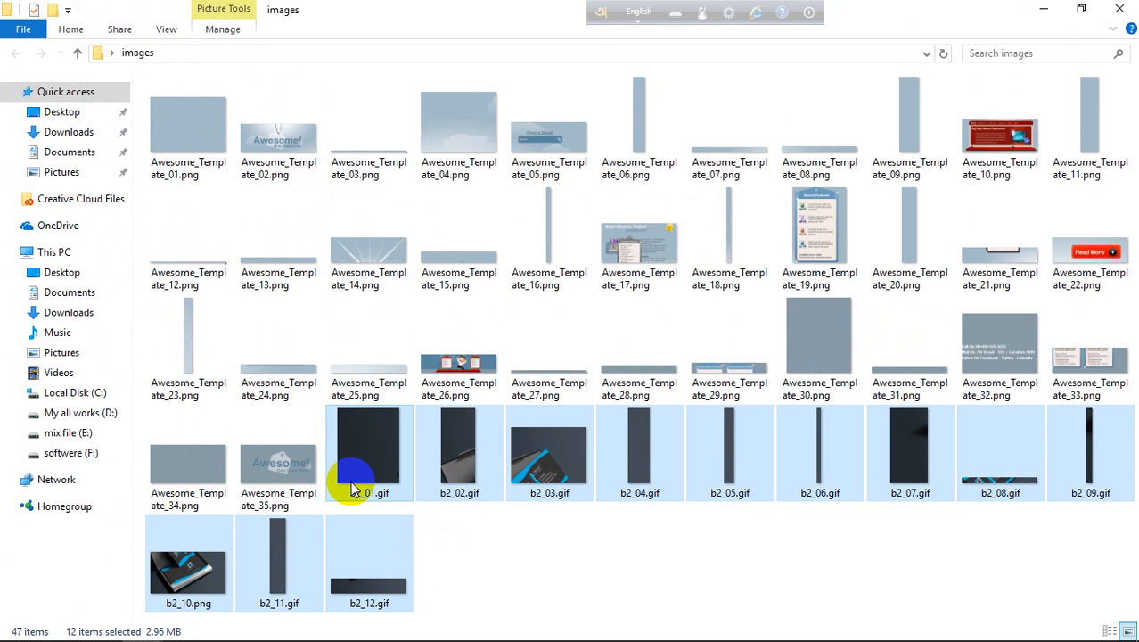
{"action": "key", "text": "Delete"}
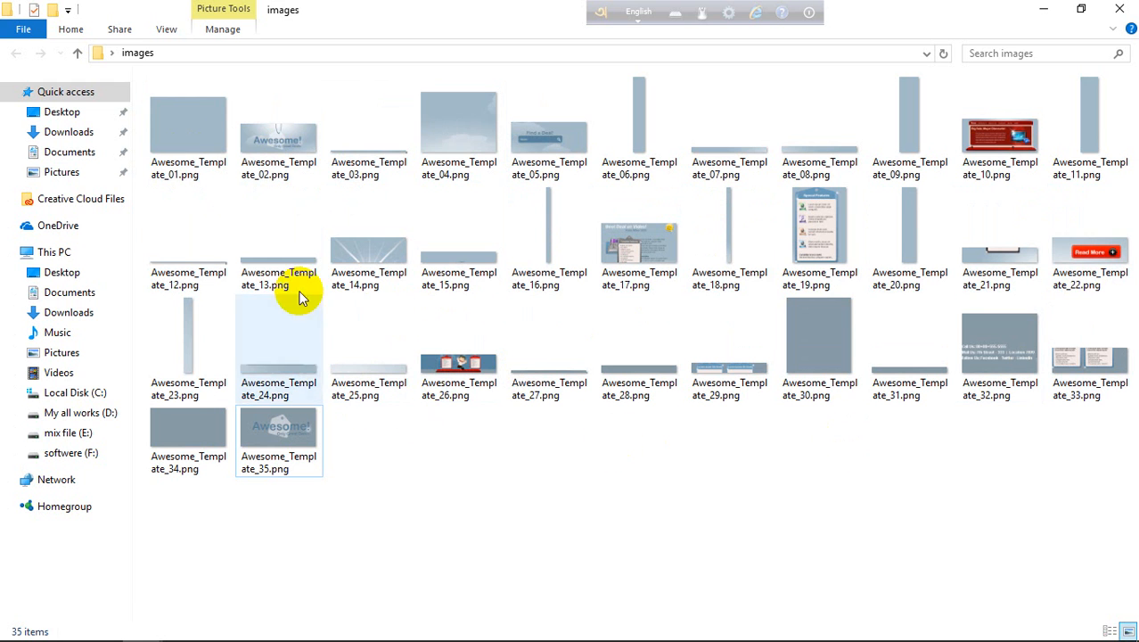
Delete the unneeded Awesome_Template slice images 01, 04, 06–09, 11–13, 15, 16, 18, 20, 21, 23–25, 27, 28, 31 and 34
{"action": "left_click", "coordinate": [198, 107]}
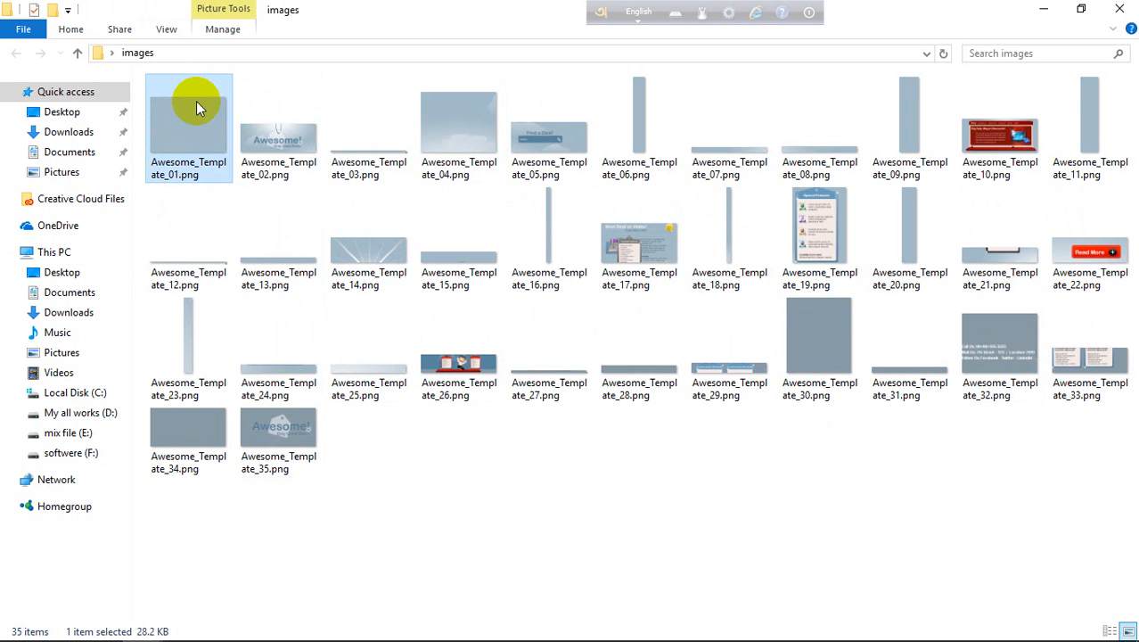
{"action": "left_click", "coordinate": [466, 129], "text": "ctrl"}
{"action": "left_click", "coordinate": [201, 255], "text": "ctrl"}
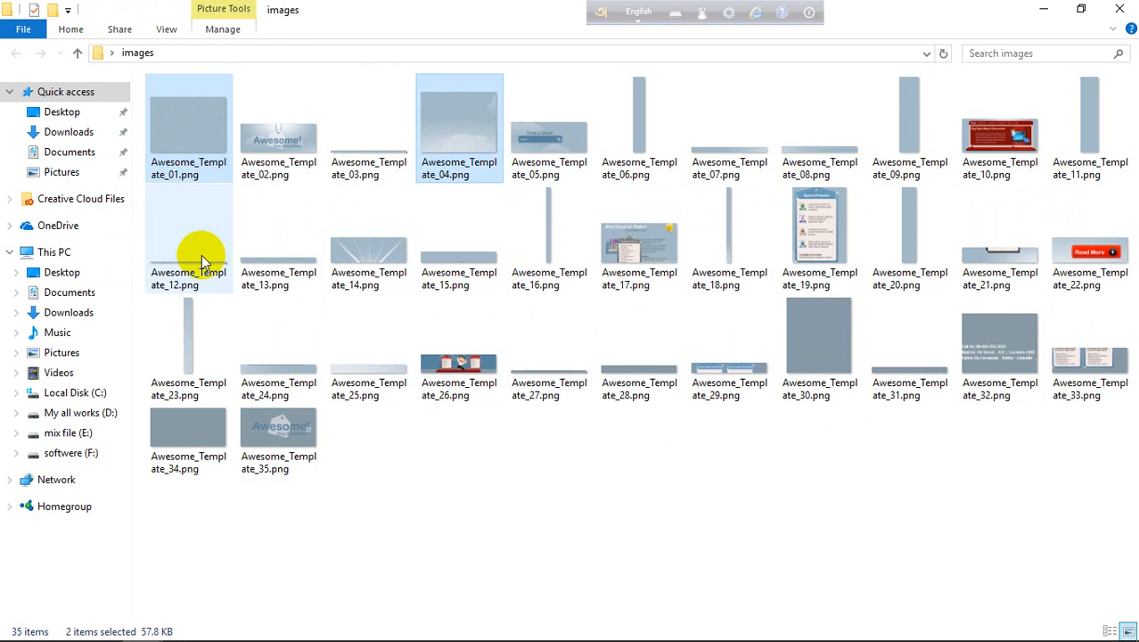
{"action": "left_click", "coordinate": [469, 268], "text": "ctrl"}
{"action": "left_click", "coordinate": [549, 246], "text": "ctrl"}
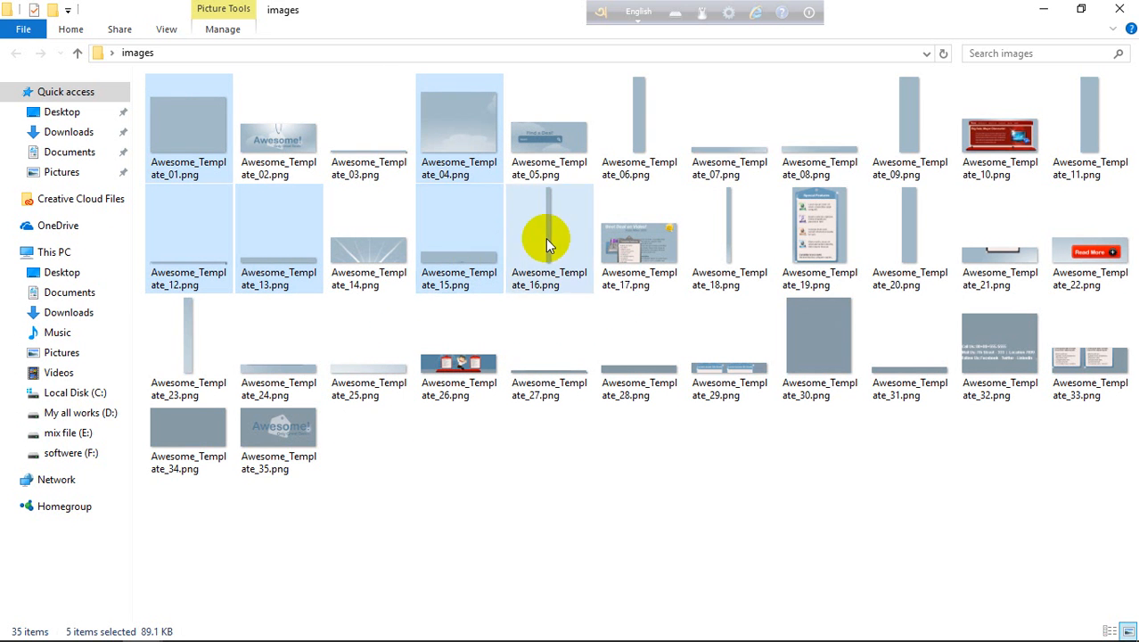
{"action": "left_click", "coordinate": [696, 140], "text": "ctrl"}
{"action": "left_click", "coordinate": [606, 127], "text": "ctrl"}
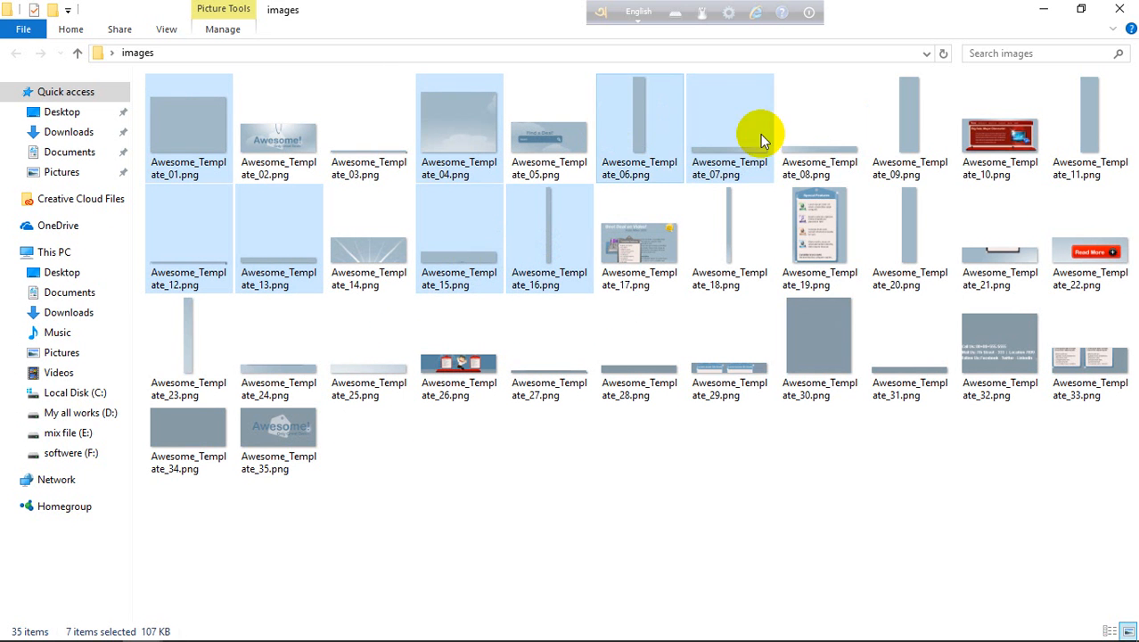
{"action": "left_click", "coordinate": [802, 141], "text": "ctrl"}
{"action": "left_click", "coordinate": [909, 140], "text": "ctrl"}
{"action": "left_click", "coordinate": [1096, 105], "text": "ctrl"}
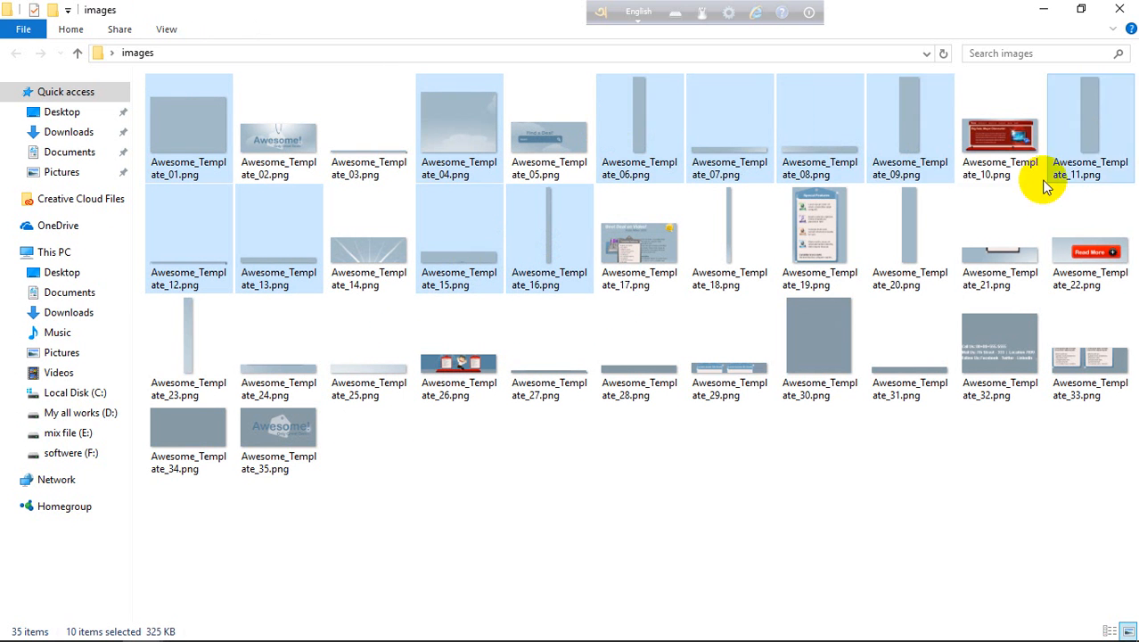
{"action": "left_click", "coordinate": [930, 237], "text": "ctrl"}
{"action": "left_click", "coordinate": [971, 240], "text": "ctrl"}
{"action": "left_click", "coordinate": [694, 244], "text": "ctrl"}
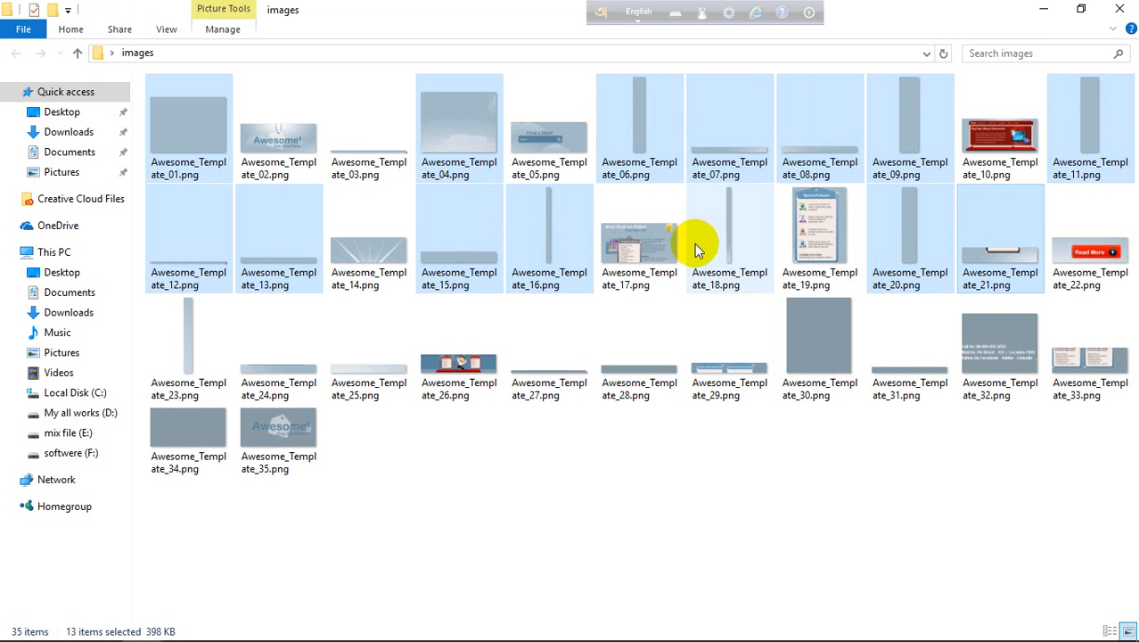
{"action": "left_click", "coordinate": [695, 247], "text": "ctrl"}
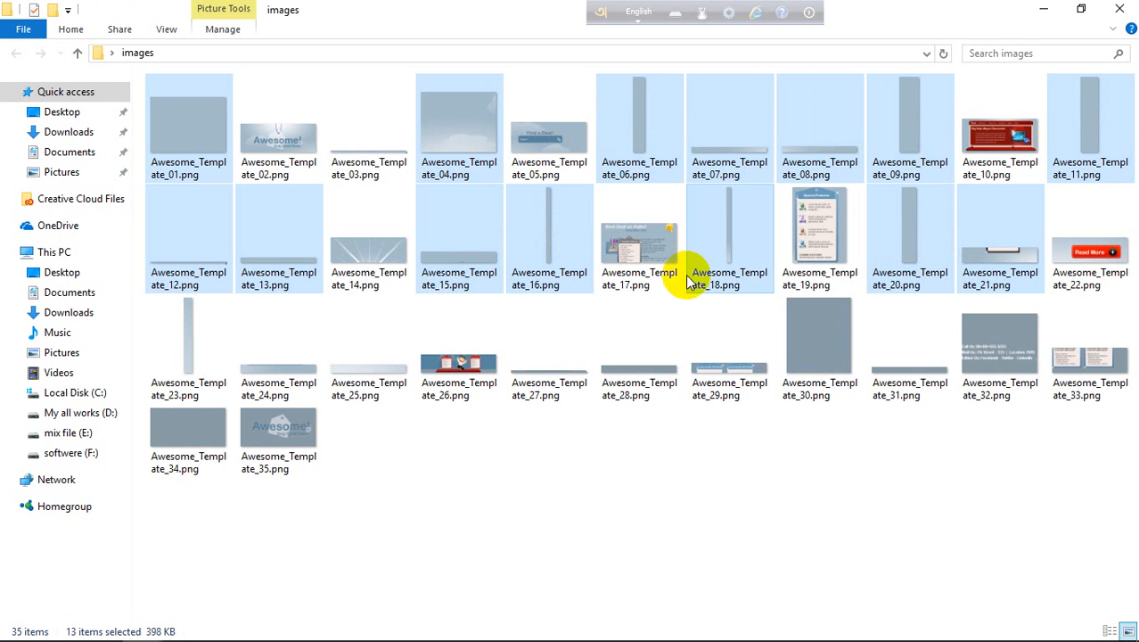
{"action": "left_click", "coordinate": [205, 369], "text": "ctrl"}
{"action": "left_click", "coordinate": [215, 440], "text": "ctrl"}
{"action": "left_click", "coordinate": [318, 379], "text": "ctrl"}
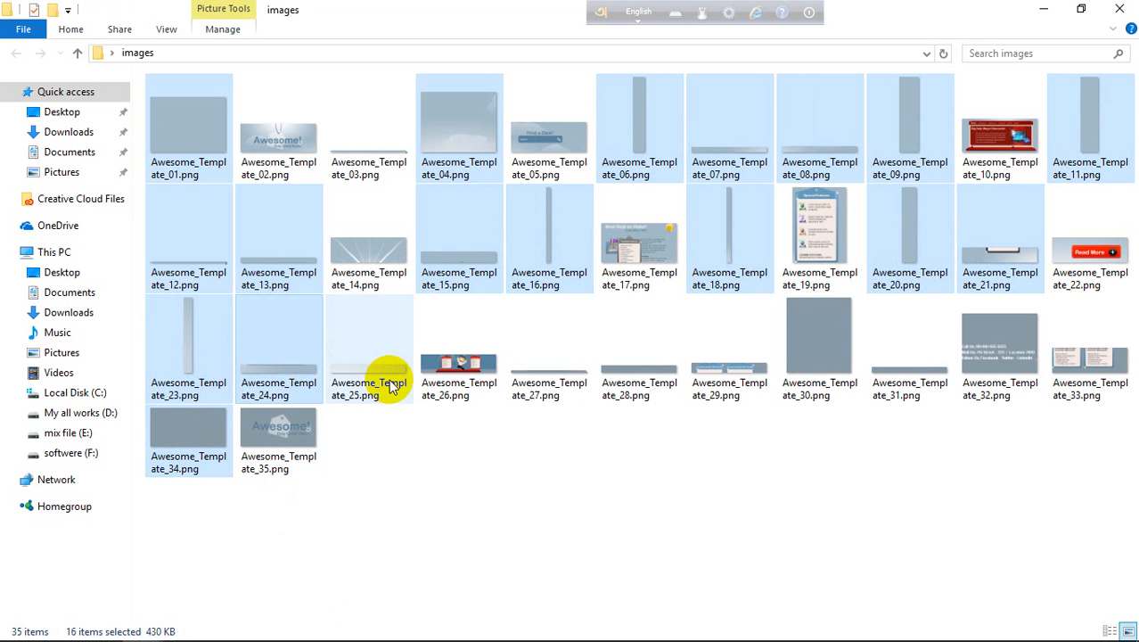
{"action": "left_click", "coordinate": [389, 385], "text": "ctrl"}
{"action": "left_click", "coordinate": [548, 378], "text": "ctrl"}
{"action": "left_click", "coordinate": [640, 383], "text": "ctrl"}
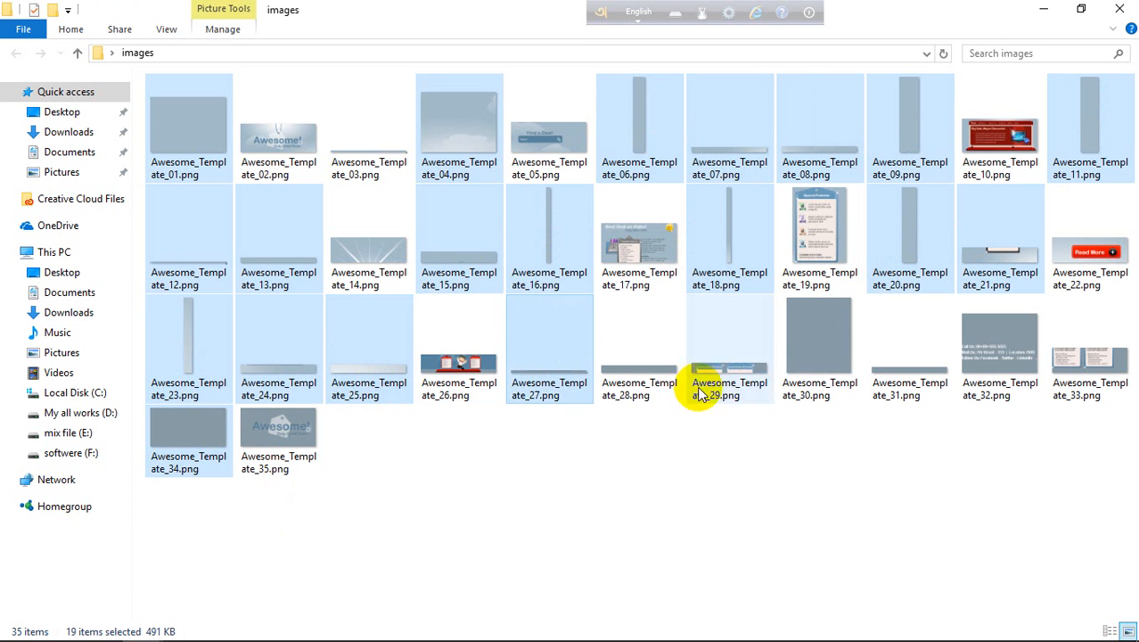
{"action": "left_click", "coordinate": [749, 392], "text": "ctrl"}
{"action": "left_click", "coordinate": [932, 397], "text": "ctrl"}
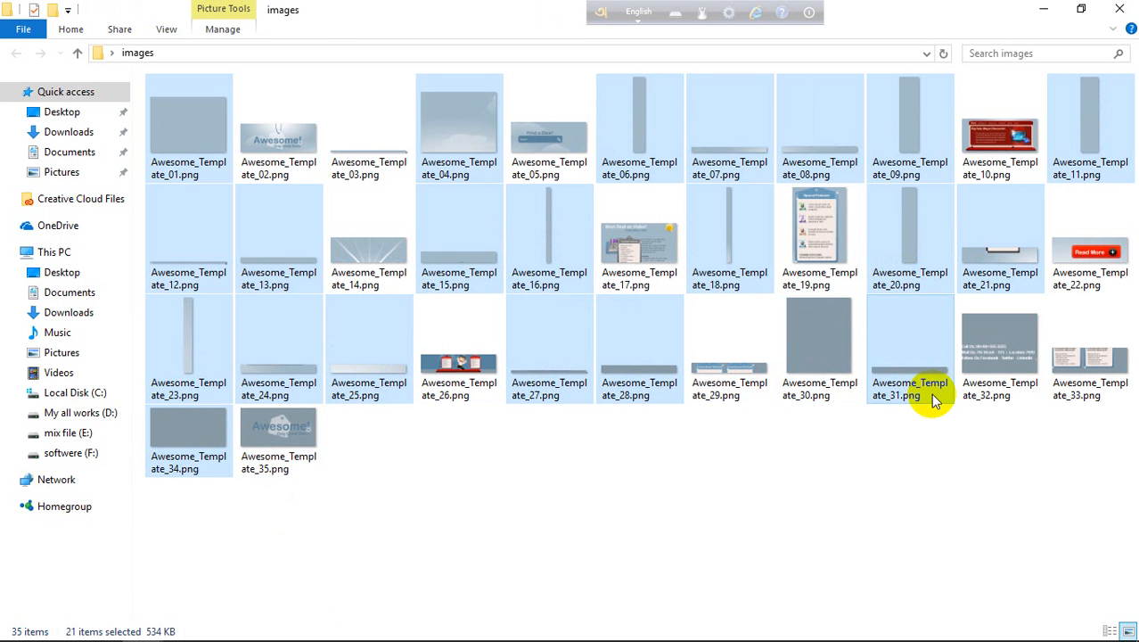
{"action": "key", "text": "Delete"}
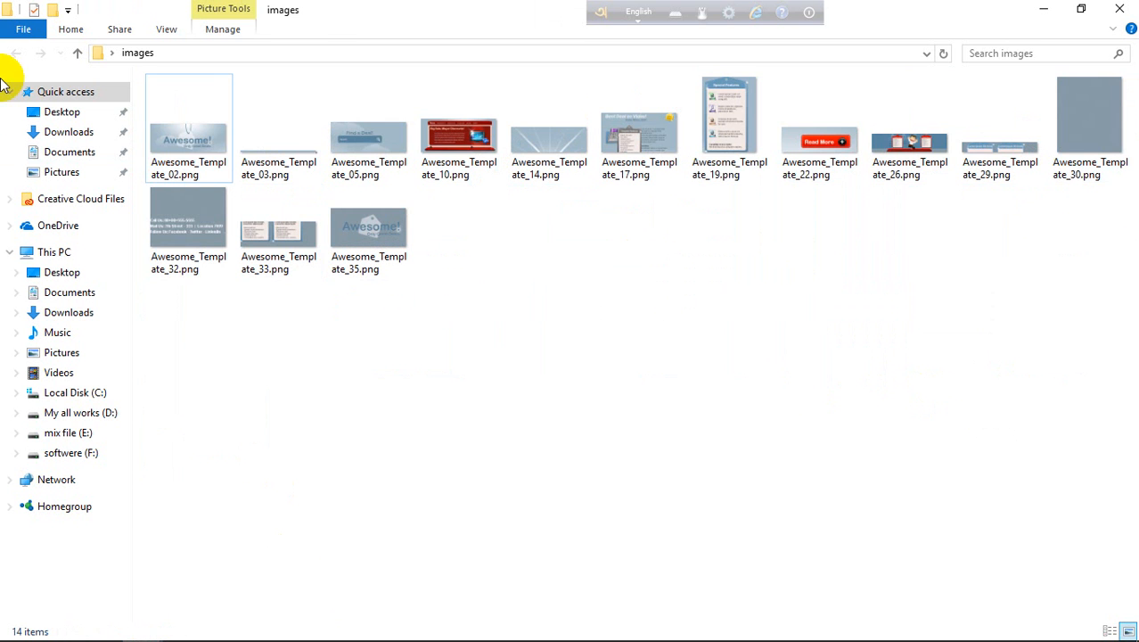
Review the exported slice images one after another, from Awesome_Template_02.png to Awesome_Template_35.png, and close the image viewer
{"action": "double_click", "coordinate": [205, 140]}
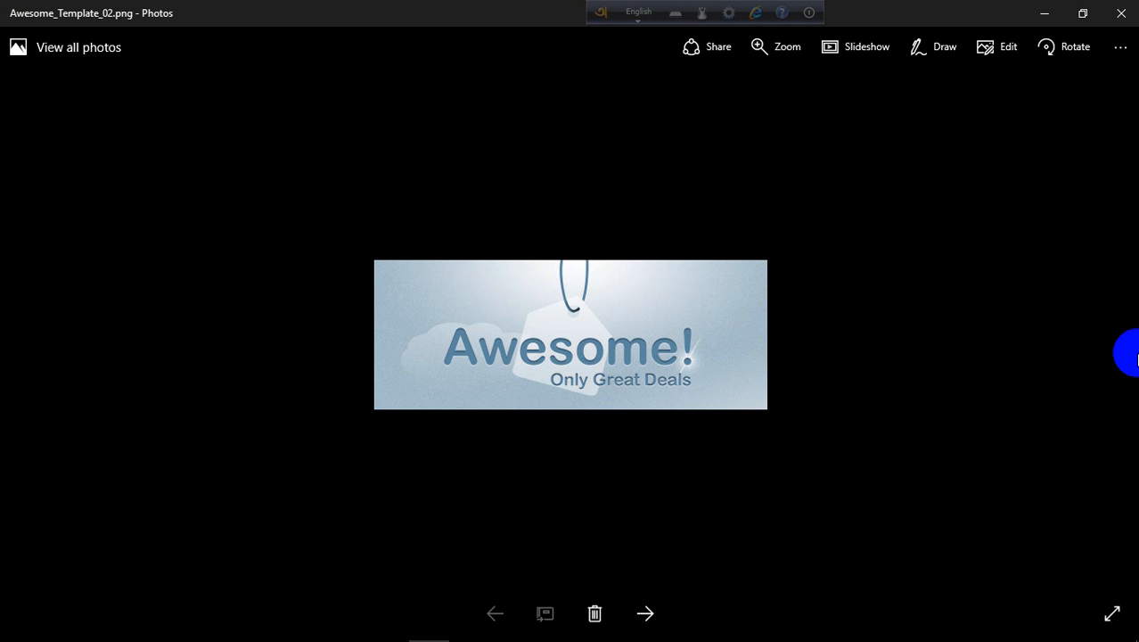
{"action": "left_click", "coordinate": [656, 619]}
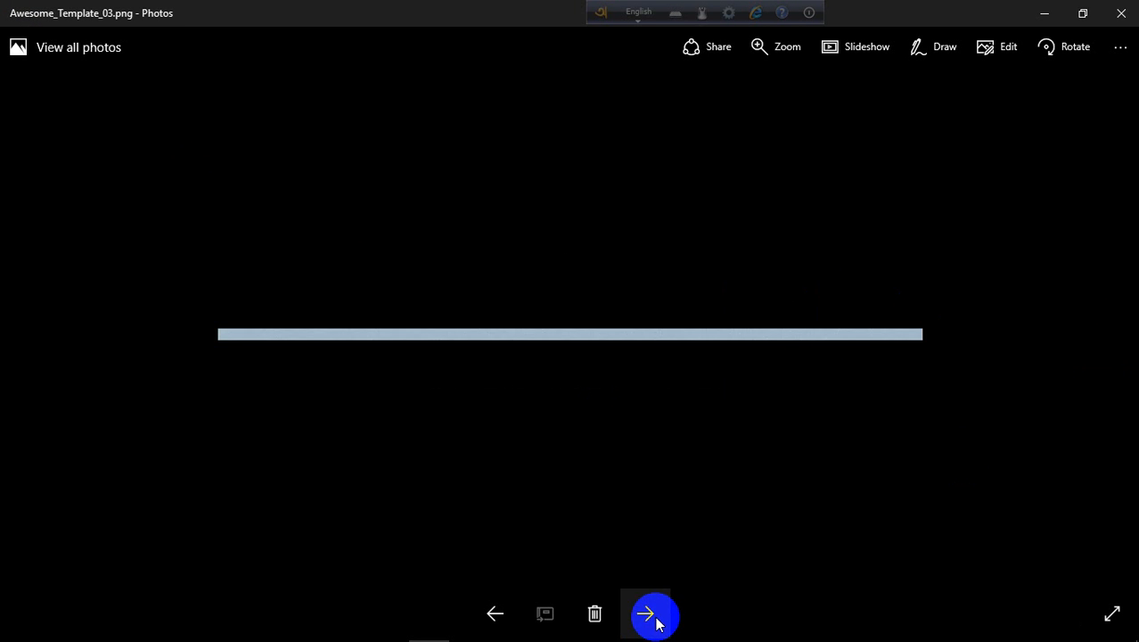
{"action": "left_click", "coordinate": [656, 619]}
{"action": "left_click", "coordinate": [650, 615]}
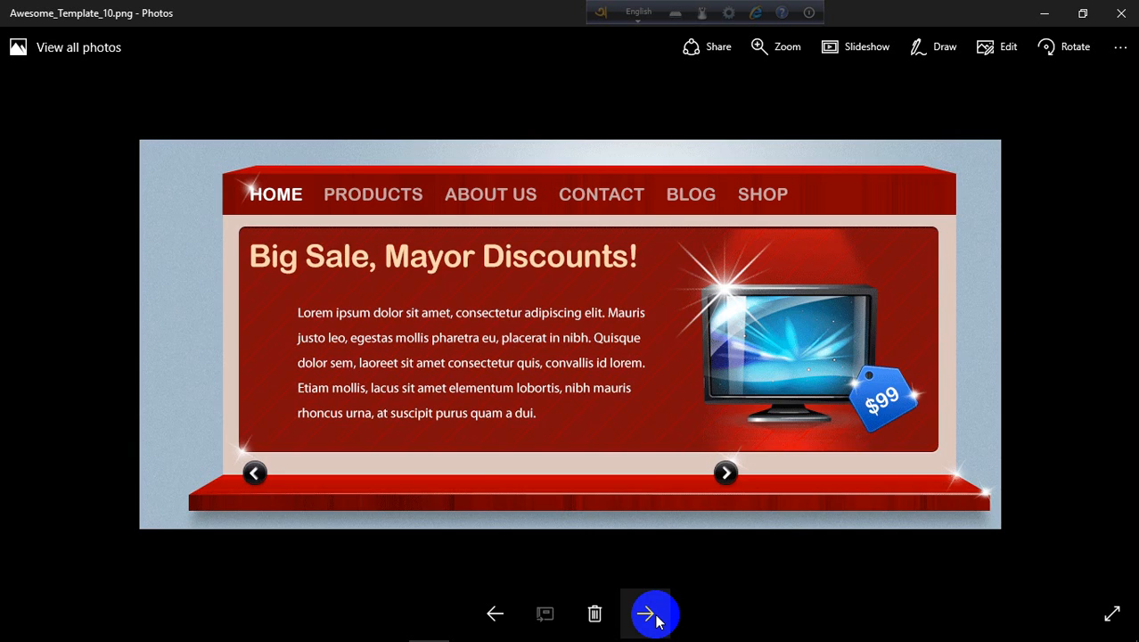
{"action": "left_click", "coordinate": [651, 615]}
{"action": "left_click", "coordinate": [651, 615]}
{"action": "left_click", "coordinate": [650, 615]}
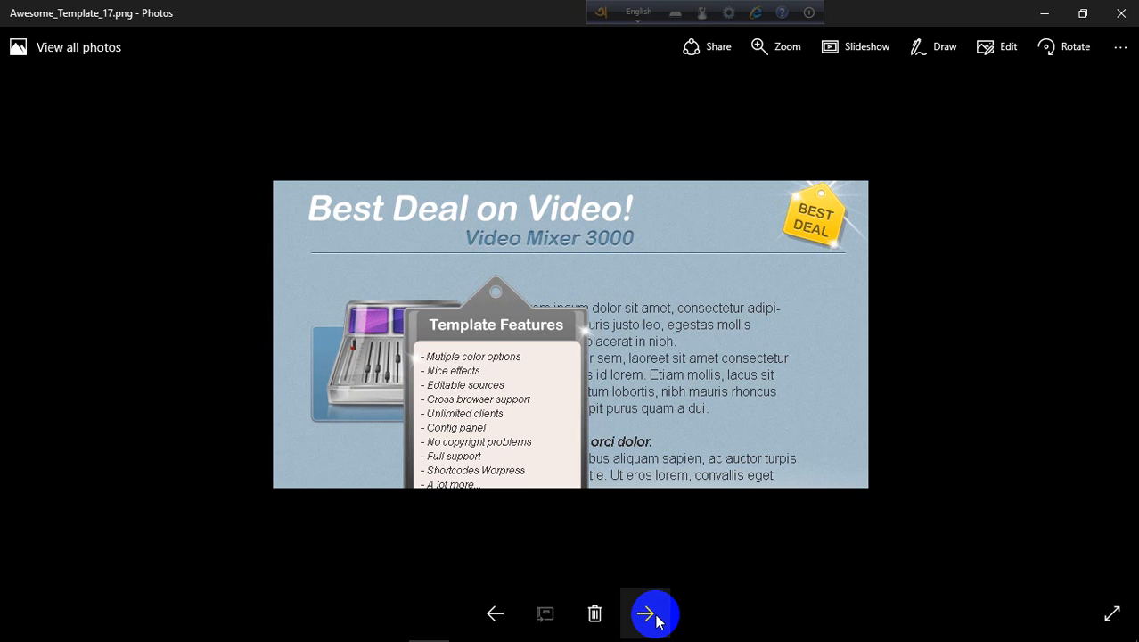
{"action": "left_click", "coordinate": [651, 615]}
{"action": "left_click", "coordinate": [651, 615]}
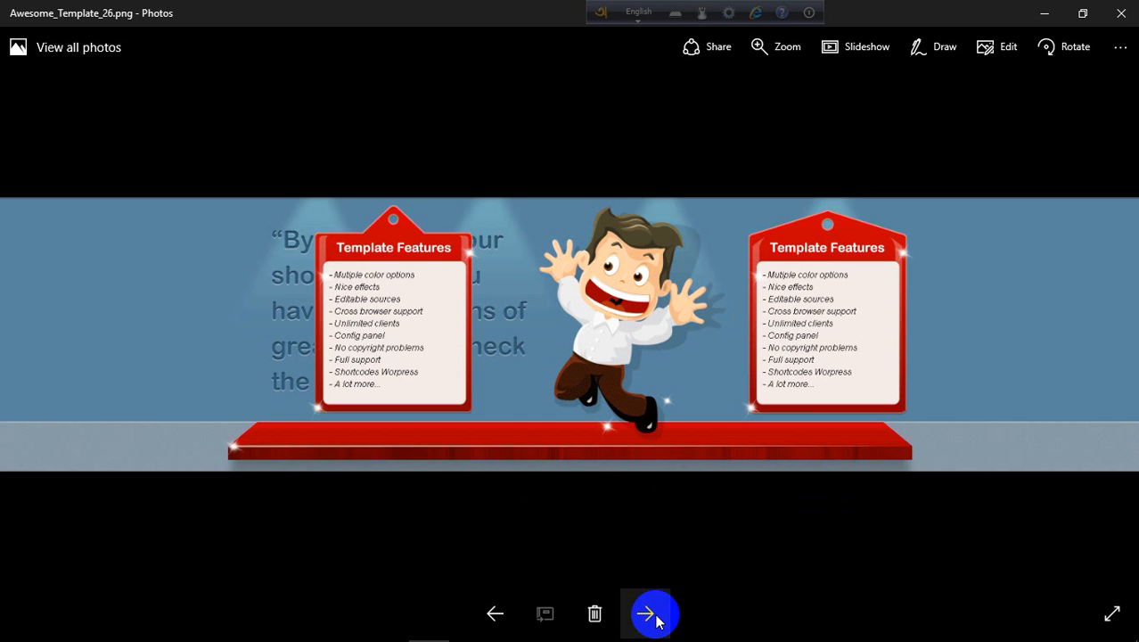
{"action": "left_click", "coordinate": [493, 613]}
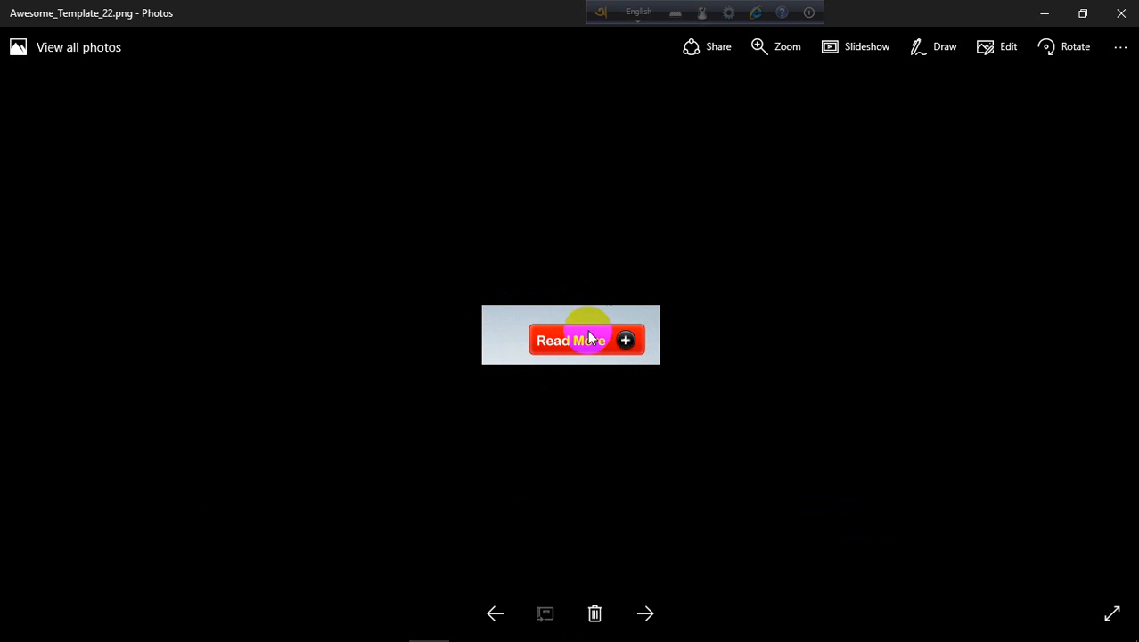
{"action": "left_click", "coordinate": [653, 612]}
{"action": "left_click", "coordinate": [655, 611]}
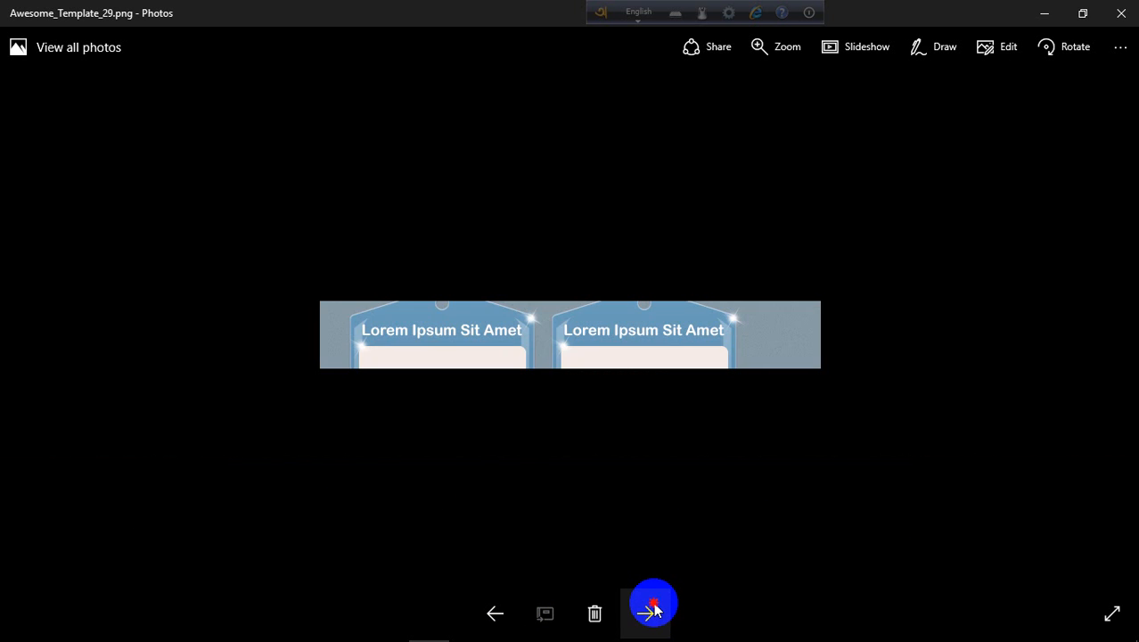
{"action": "left_click", "coordinate": [654, 611]}
{"action": "left_click", "coordinate": [654, 610]}
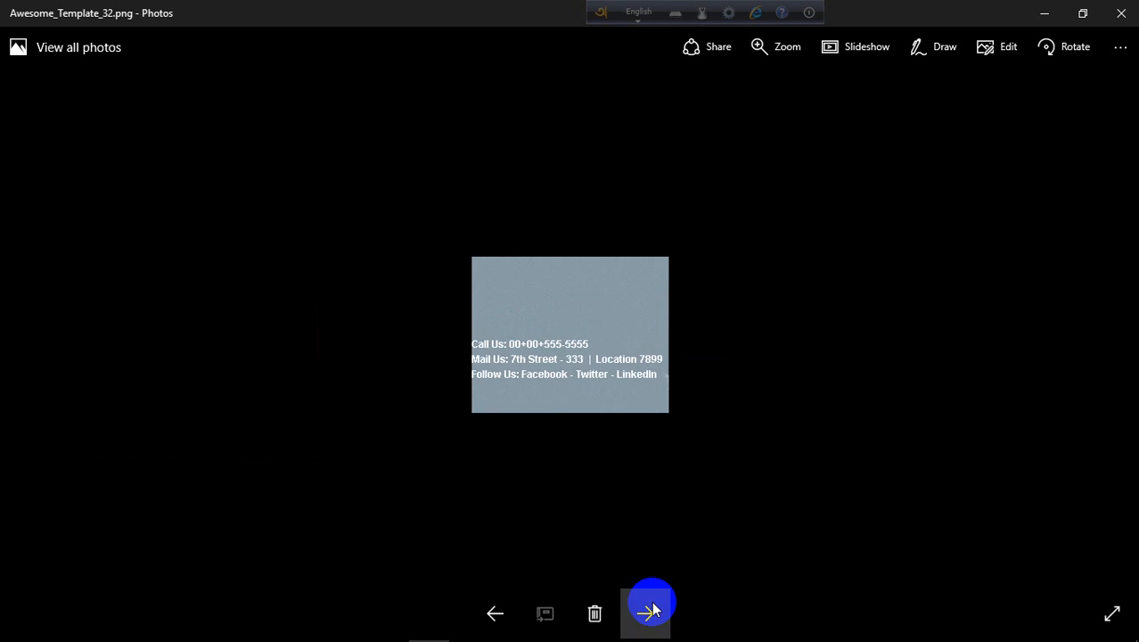
{"action": "left_click", "coordinate": [654, 611]}
{"action": "left_click", "coordinate": [653, 611]}
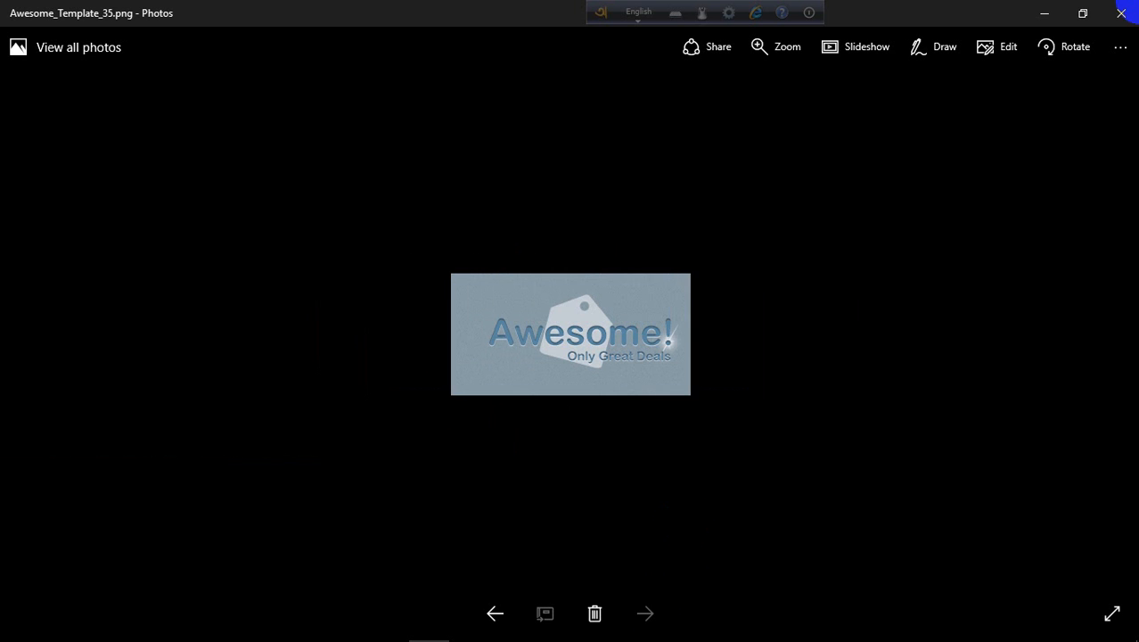
{"action": "left_click", "coordinate": [1121, 12]}
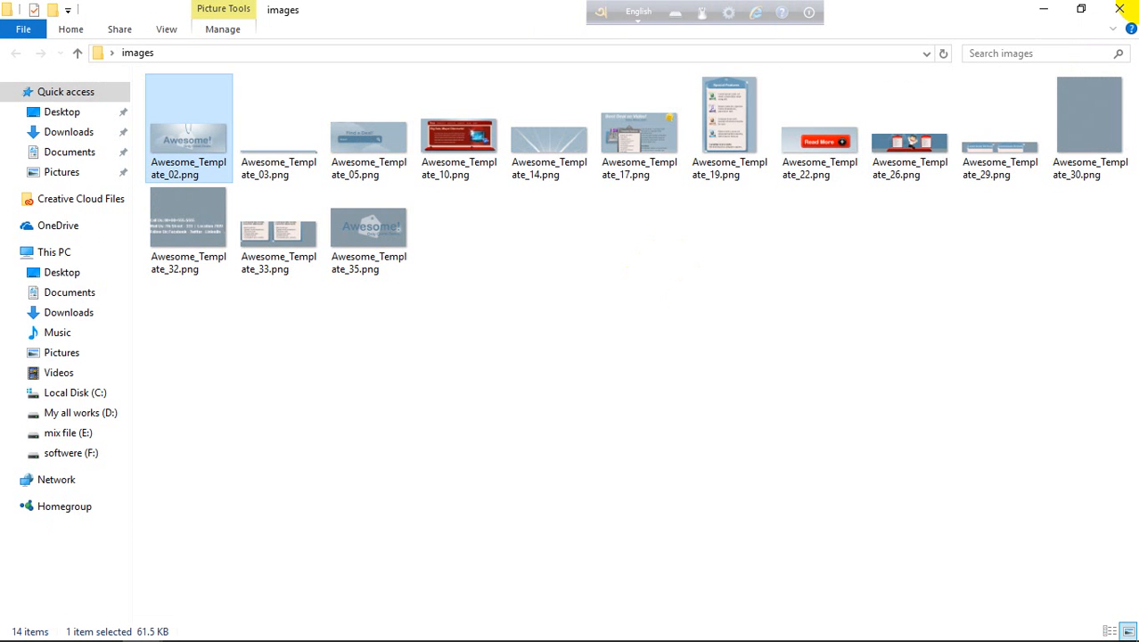
Close the images folder window and switch back to Photoshop with the Awesome_Template.psd document
{"action": "left_click", "coordinate": [1116, 10]}
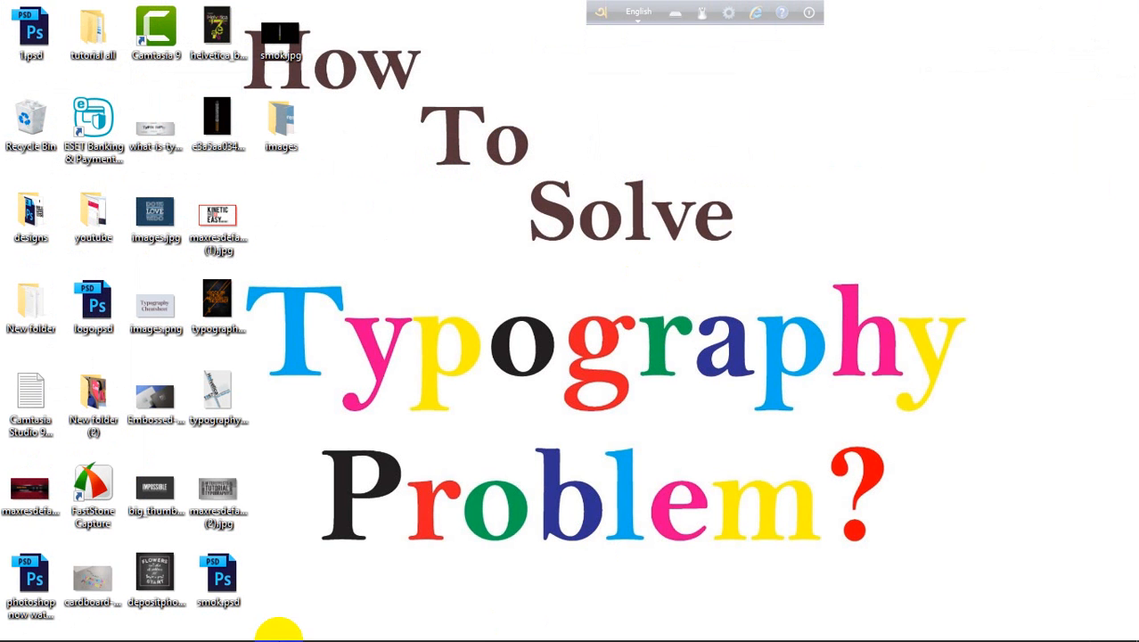
{"action": "mouse_move", "coordinate": [182, 626]}
{"action": "left_click", "coordinate": [348, 624]}
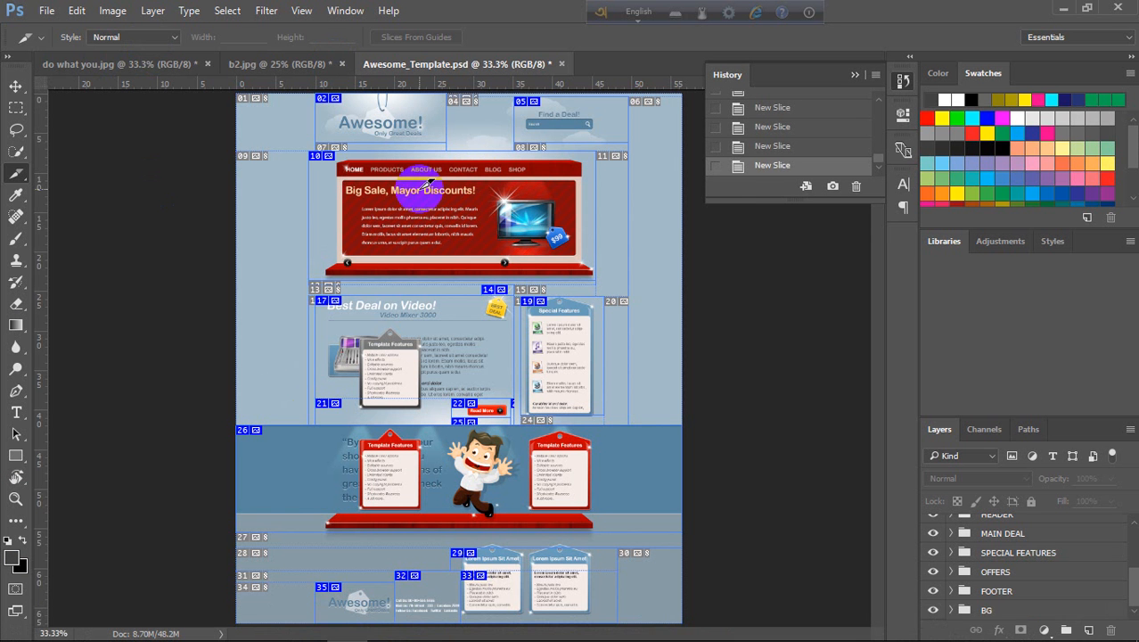
{"action": "key", "text": "ctrl+alt+z"}
{"action": "key", "text": "ctrl+alt+z"}
{"action": "key", "text": "ctrl+alt+z"}
{"action": "key", "text": "ctrl+alt+z"}
{"action": "key", "text": "ctrl+alt+z"}
{"action": "key", "text": "ctrl+alt+z"}
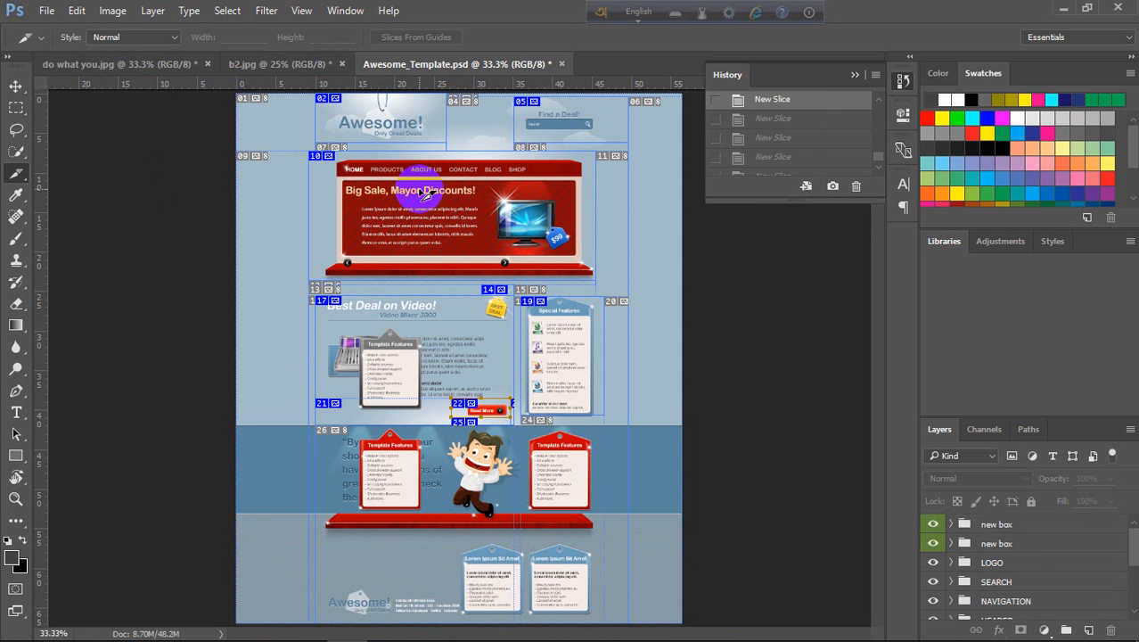
{"action": "left_click", "coordinate": [802, 98]}
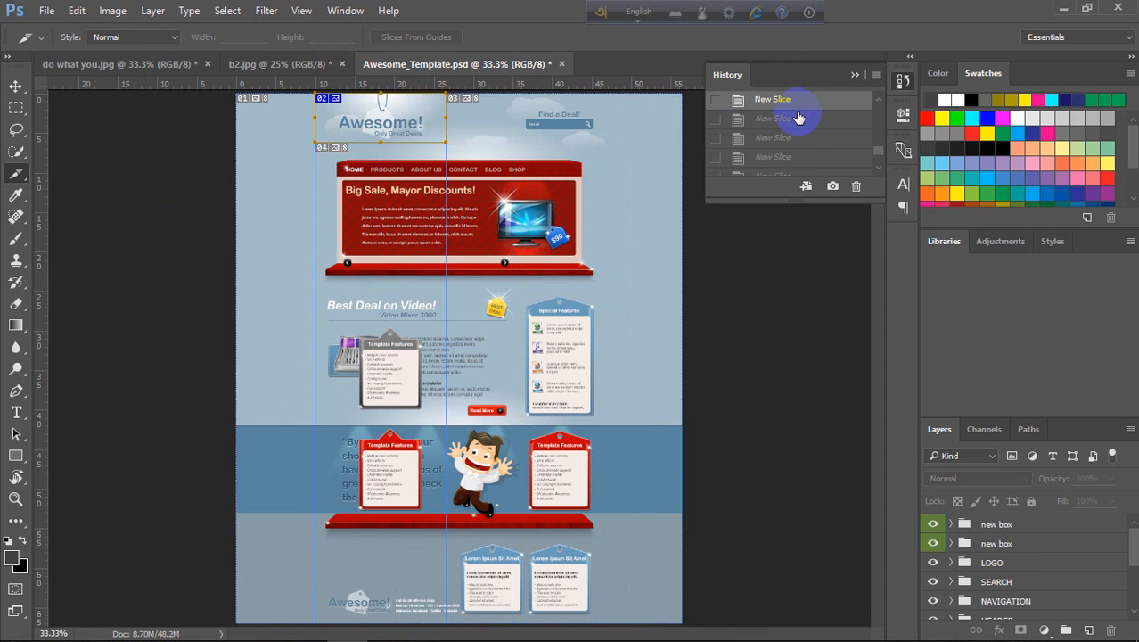
{"action": "key", "text": "ctrl+alt+z"}
{"action": "key", "text": "ctrl+alt+z"}
{"action": "key", "text": "ctrl+alt+z"}
{"action": "key", "text": "ctrl+alt+z"}
{"action": "key", "text": "ctrl+alt+z"}
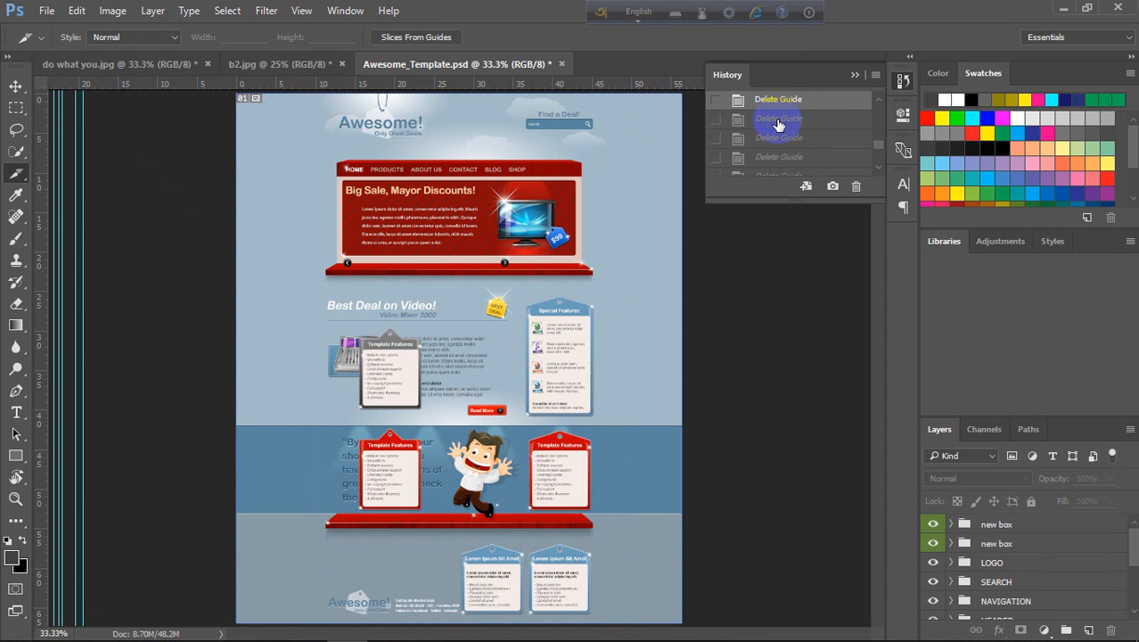
{"action": "scroll", "coordinate": [778, 125], "scroll_direction": "down", "scroll_amount": 3}
{"action": "left_click", "coordinate": [779, 126]}
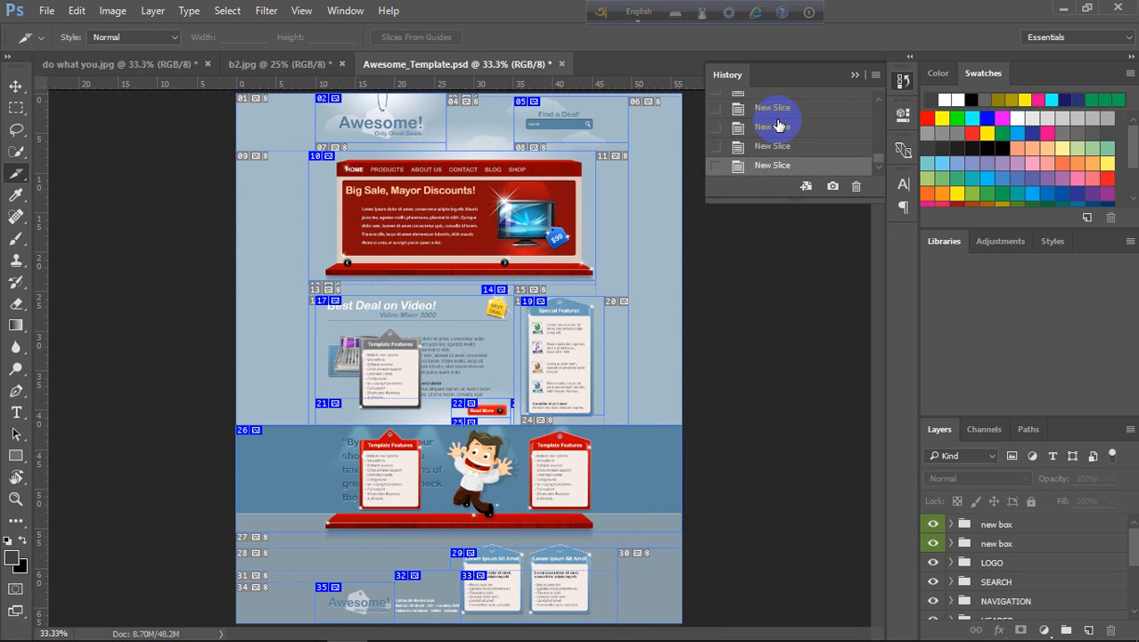
Revert the template in the history to the last Delete Guide state, before the first New Slice
{"action": "key", "text": "ctrl+alt+z"}
{"action": "key", "text": "ctrl+alt+z"}
{"action": "scroll", "coordinate": [784, 131], "scroll_direction": "up", "scroll_amount": 1}
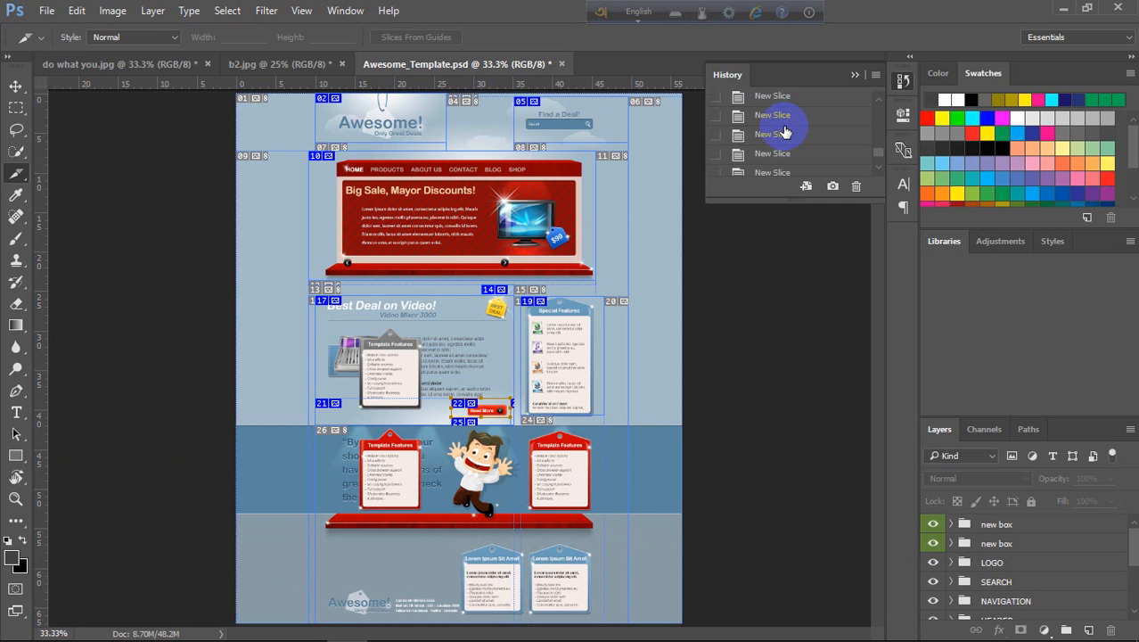
{"action": "scroll", "coordinate": [783, 132], "scroll_direction": "up", "scroll_amount": 2}
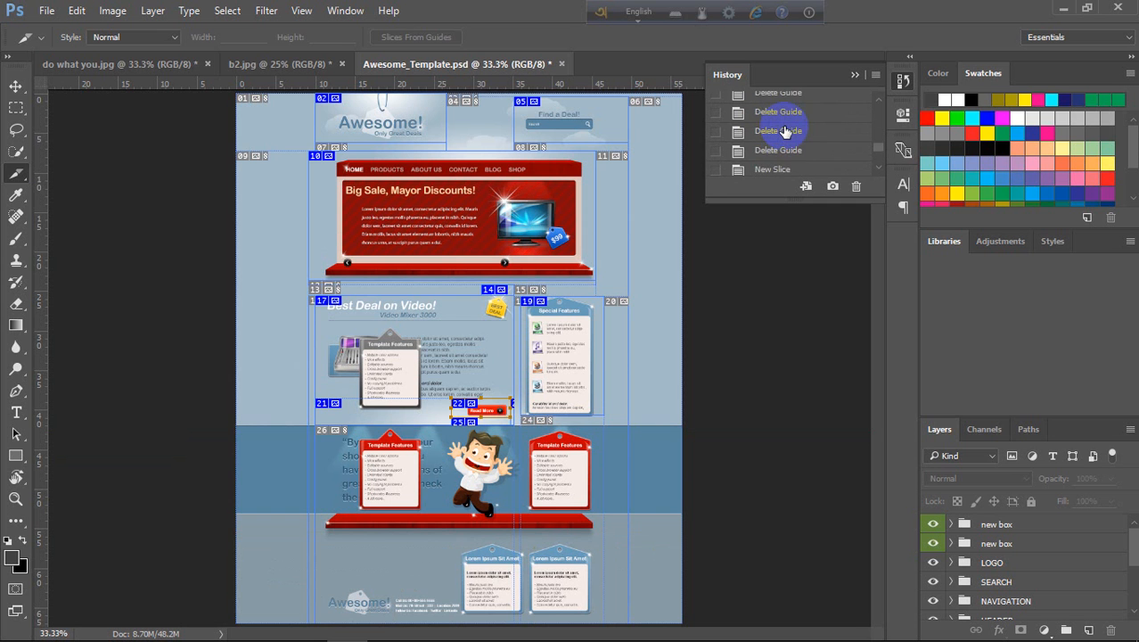
{"action": "scroll", "coordinate": [786, 132], "scroll_direction": "down", "scroll_amount": 3}
{"action": "scroll", "coordinate": [785, 132], "scroll_direction": "up", "scroll_amount": 2}
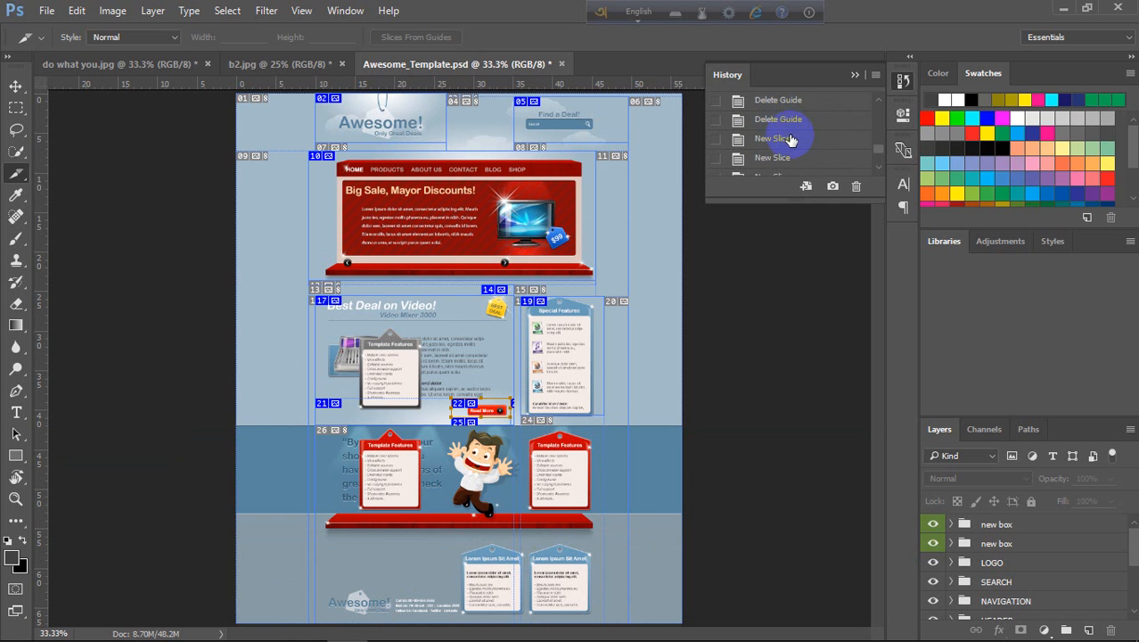
{"action": "left_click", "coordinate": [802, 140]}
{"action": "left_click", "coordinate": [802, 121]}
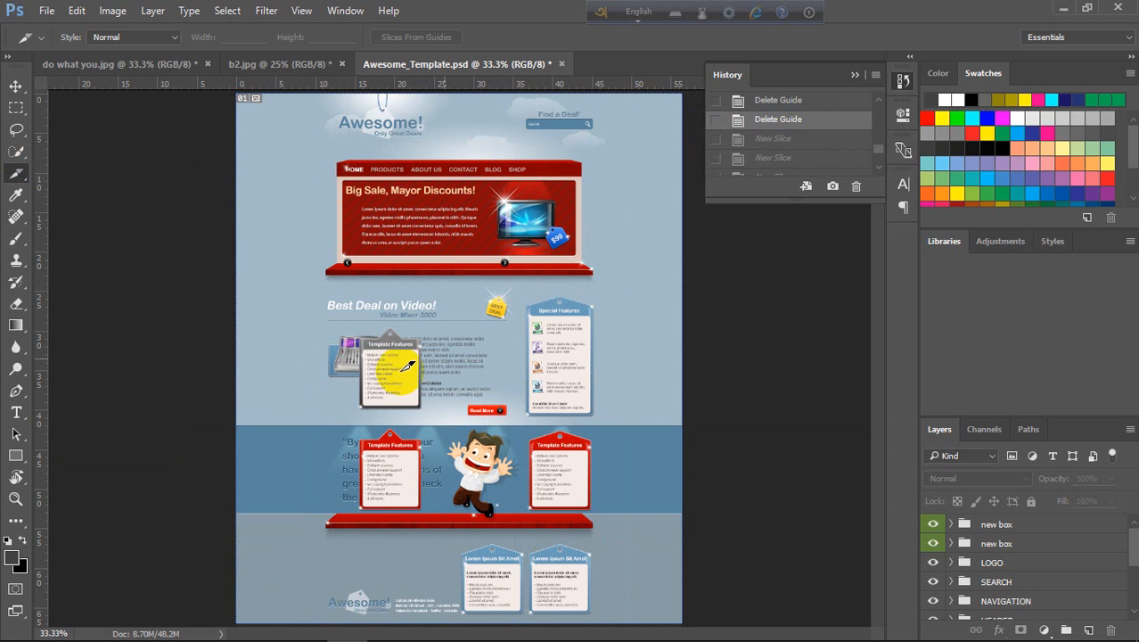
Draw a slice around the grey Template Features box and place a copy of it over the right red Template Features box
{"action": "left_click_drag", "start_coordinate": [353, 330], "coordinate": [428, 418]}
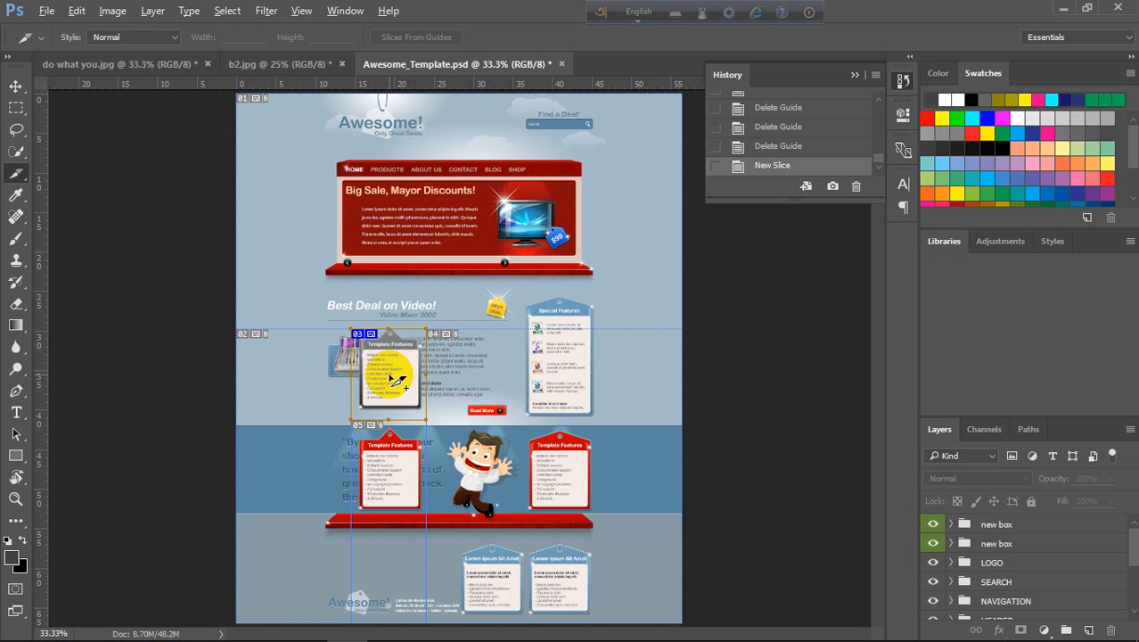
{"action": "left_click_drag", "start_coordinate": [396, 380], "coordinate": [562, 472]}
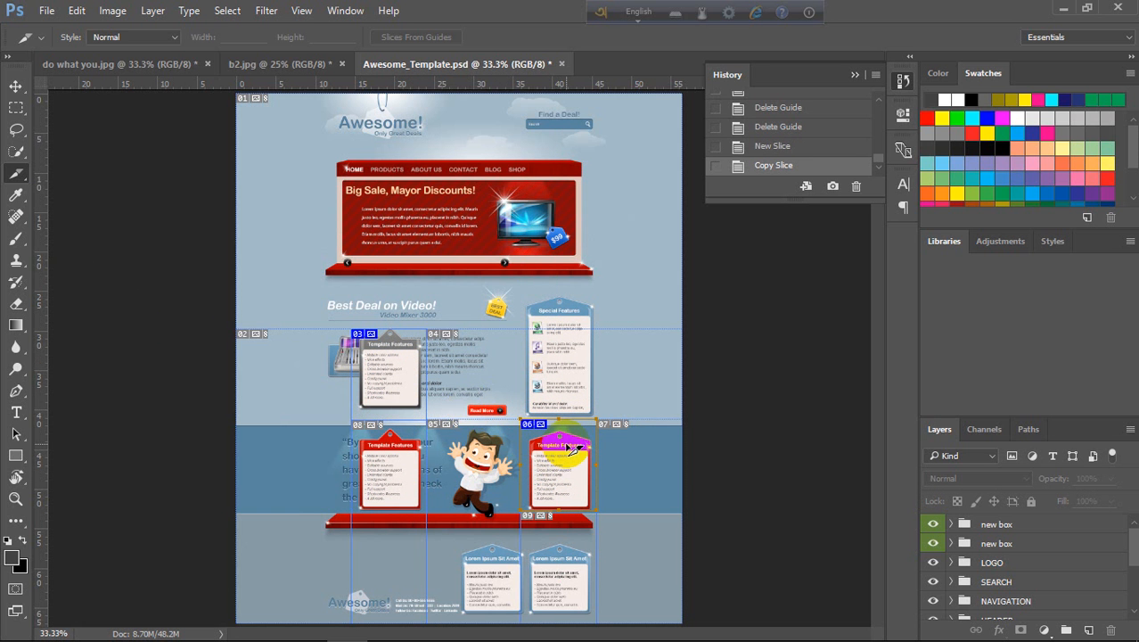
{"action": "mouse_move", "coordinate": [568, 458]}
{"action": "left_mouse_down"}
{"action": "mouse_move", "coordinate": [419, 465]}
{"action": "mouse_move", "coordinate": [575, 461]}
{"action": "left_mouse_up"}
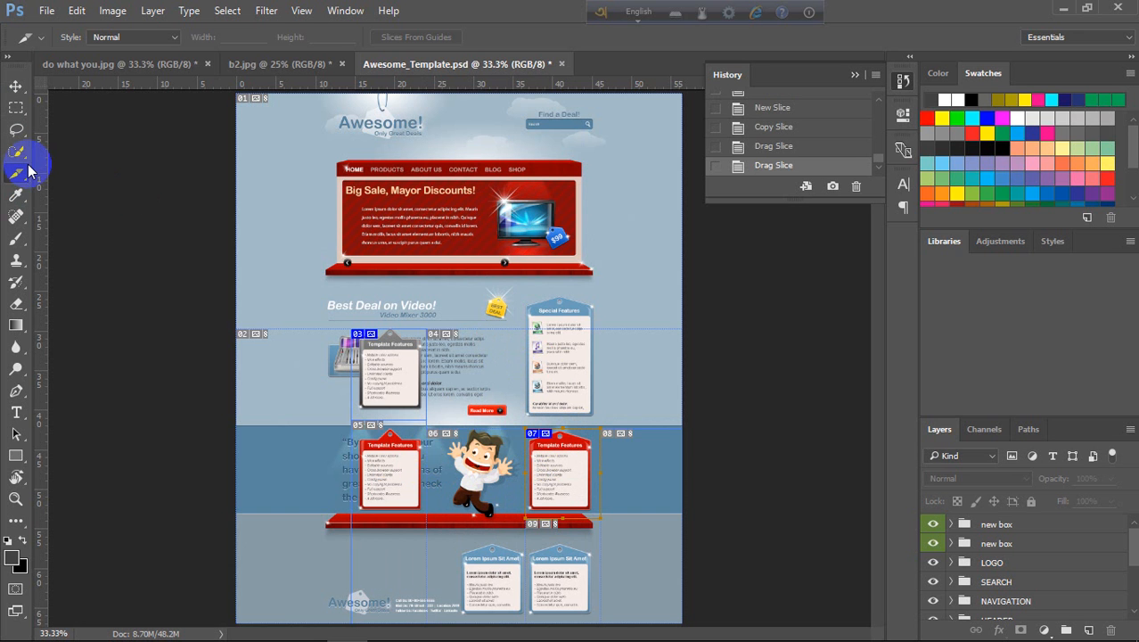
Move the copied slice onto the left red Template Features box with the Slice Select Tool, and back to the right one with the Slice Tool
{"action": "left_click_drag", "start_coordinate": [19, 179], "coordinate": [95, 223]}
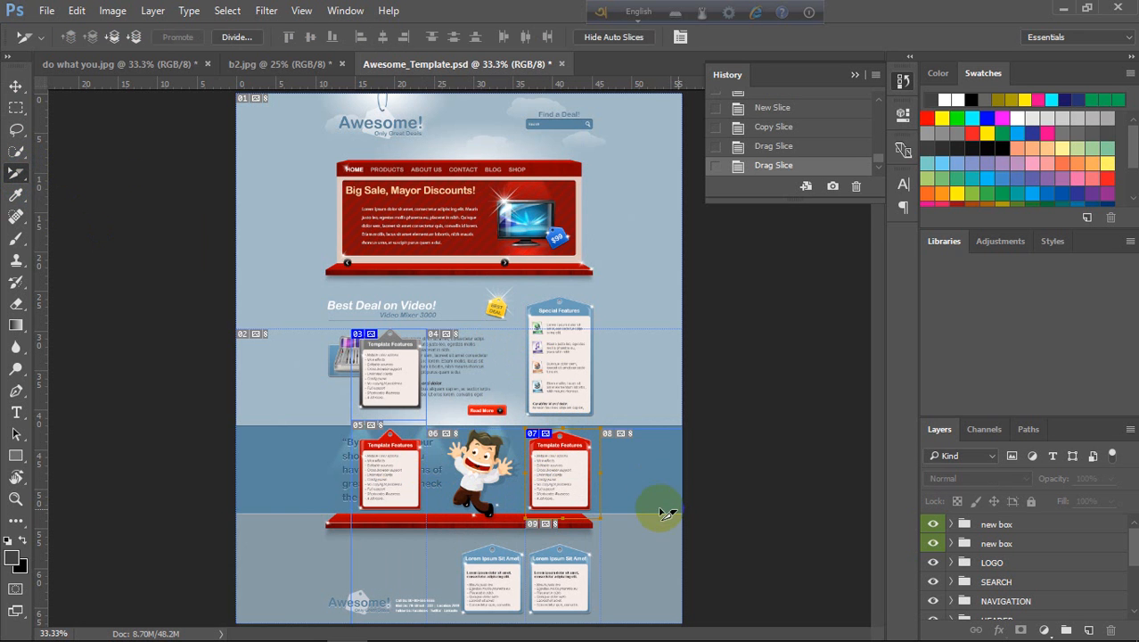
{"action": "left_click_drag", "start_coordinate": [571, 475], "coordinate": [398, 471]}
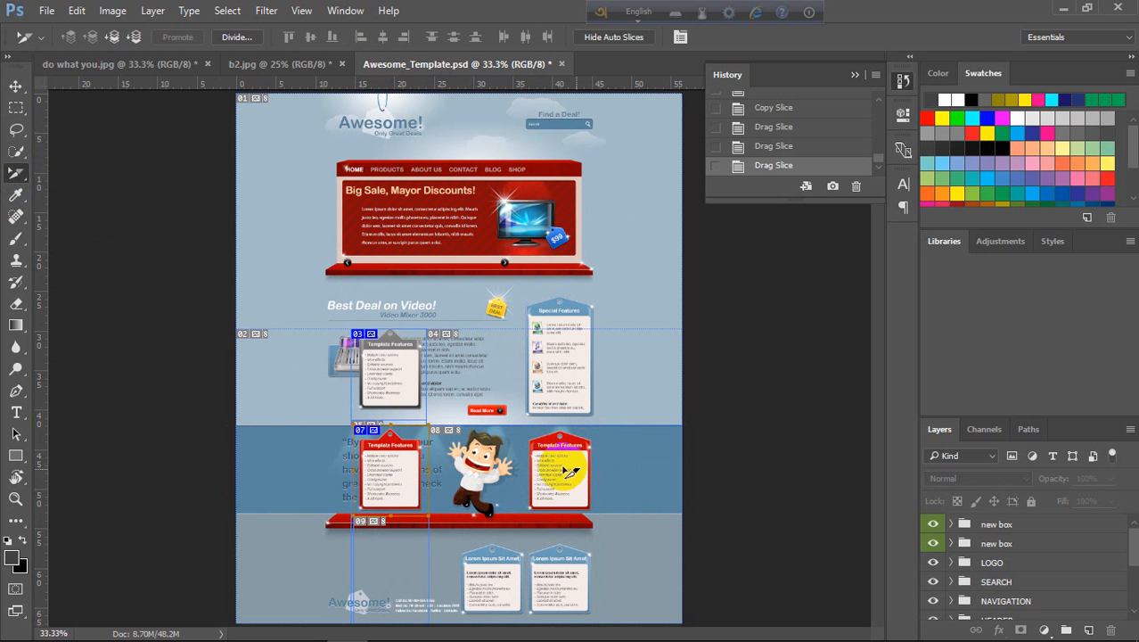
{"action": "left_click_drag", "start_coordinate": [24, 180], "coordinate": [86, 205]}
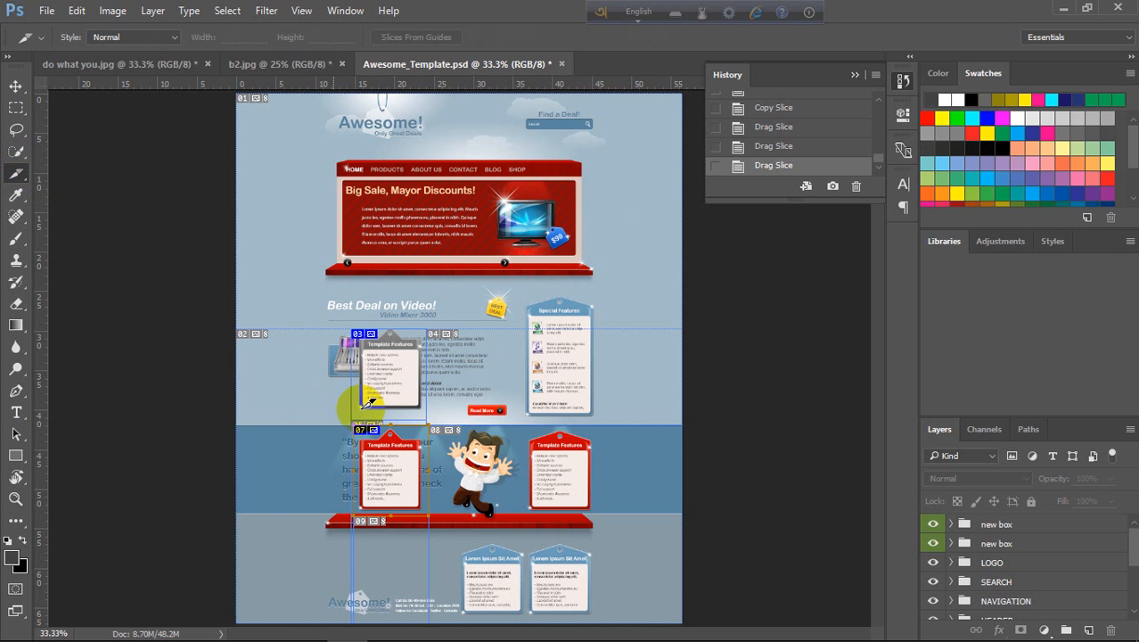
{"action": "left_click_drag", "start_coordinate": [392, 462], "coordinate": [571, 465]}
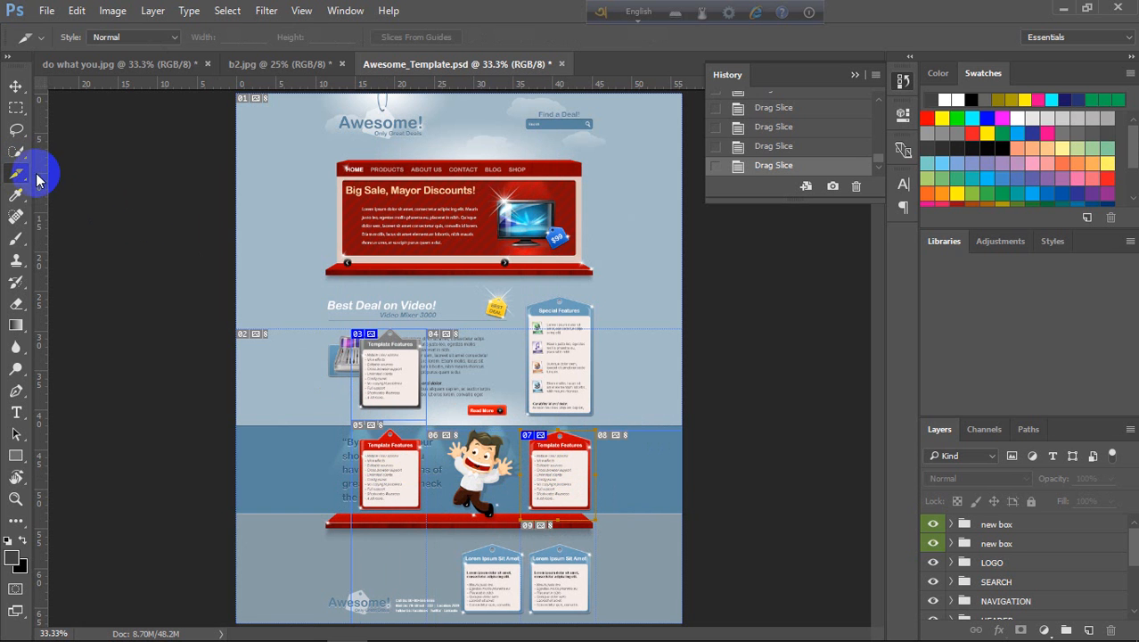
{"action": "left_click_drag", "start_coordinate": [6, 179], "coordinate": [59, 210]}
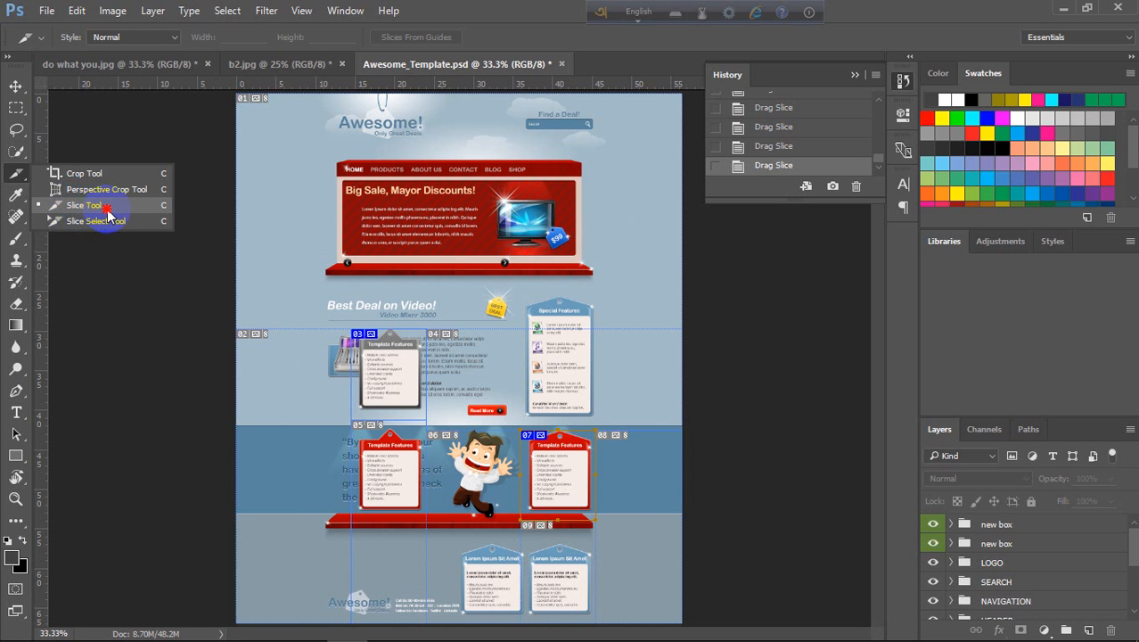
{"action": "left_click_drag", "start_coordinate": [114, 205], "coordinate": [110, 204]}
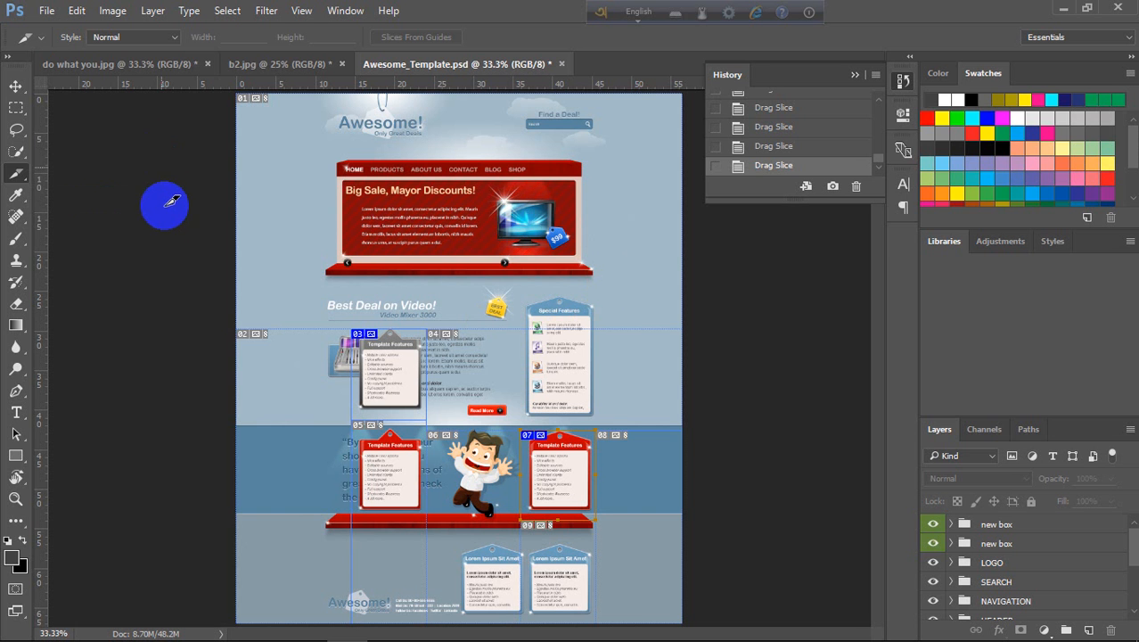
{"action": "mouse_move", "coordinate": [256, 638]}
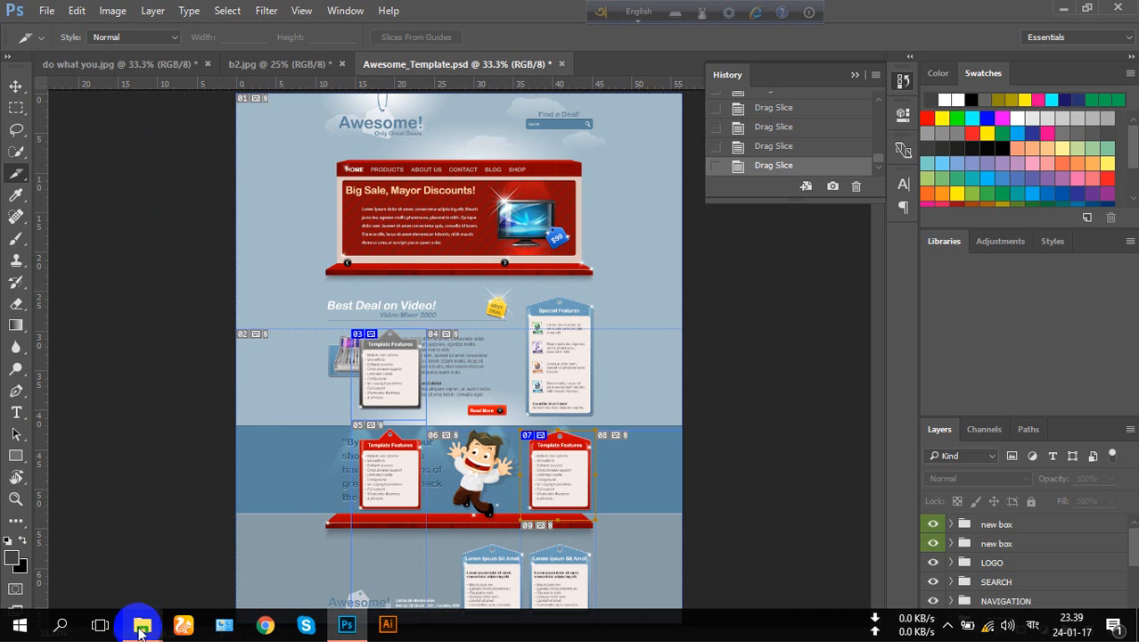
{"action": "mouse_move", "coordinate": [140, 633]}
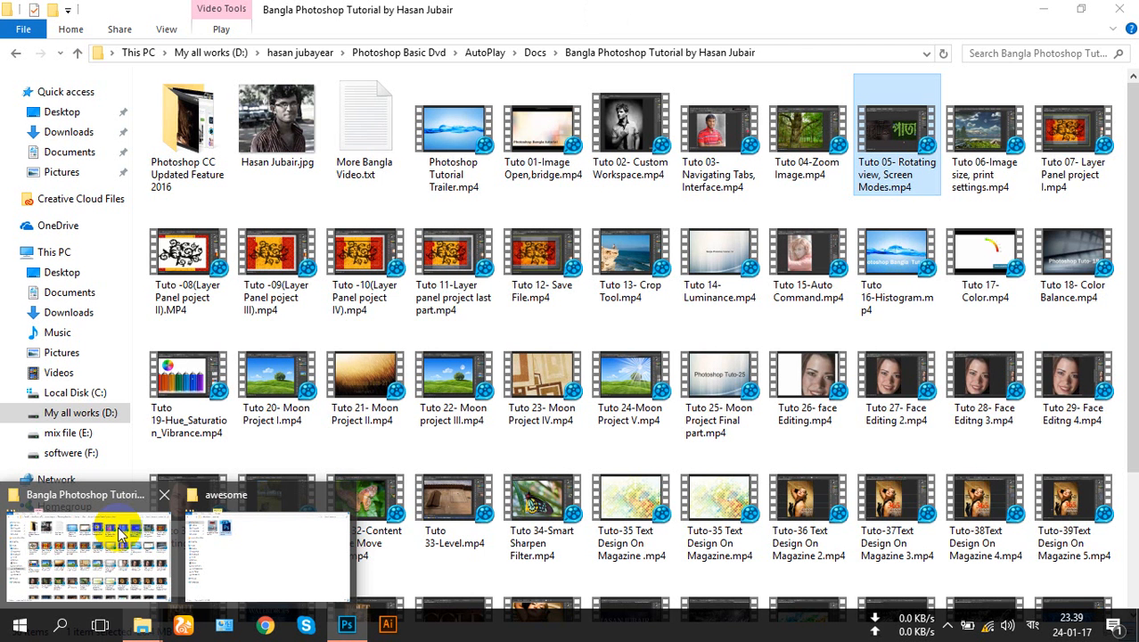
{"action": "mouse_move", "coordinate": [218, 526]}
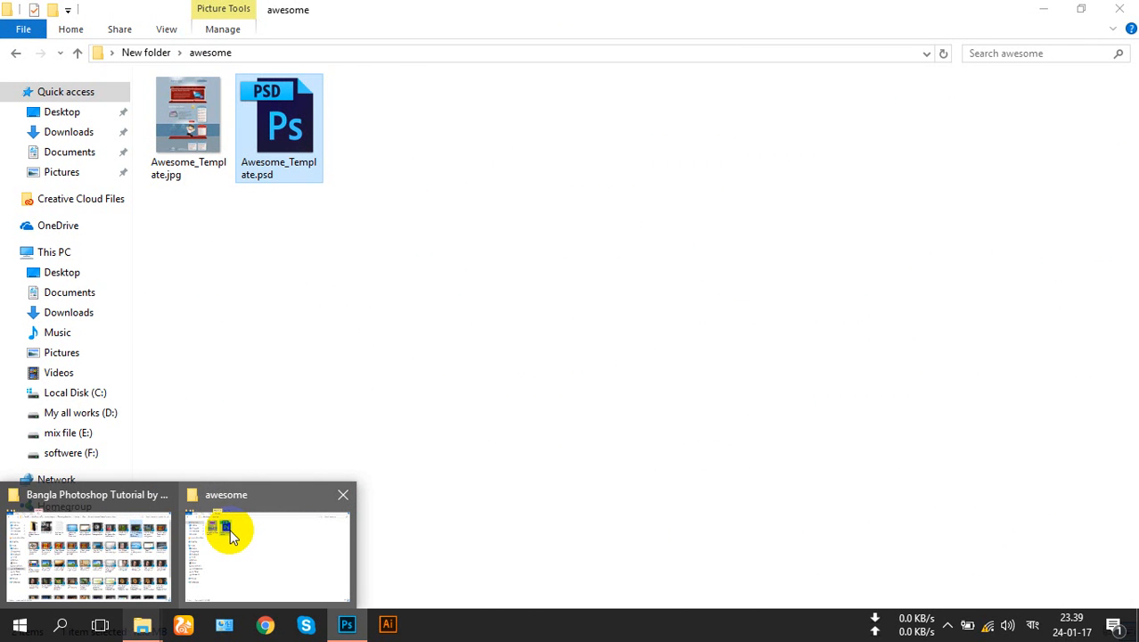
{"action": "mouse_move", "coordinate": [155, 533]}
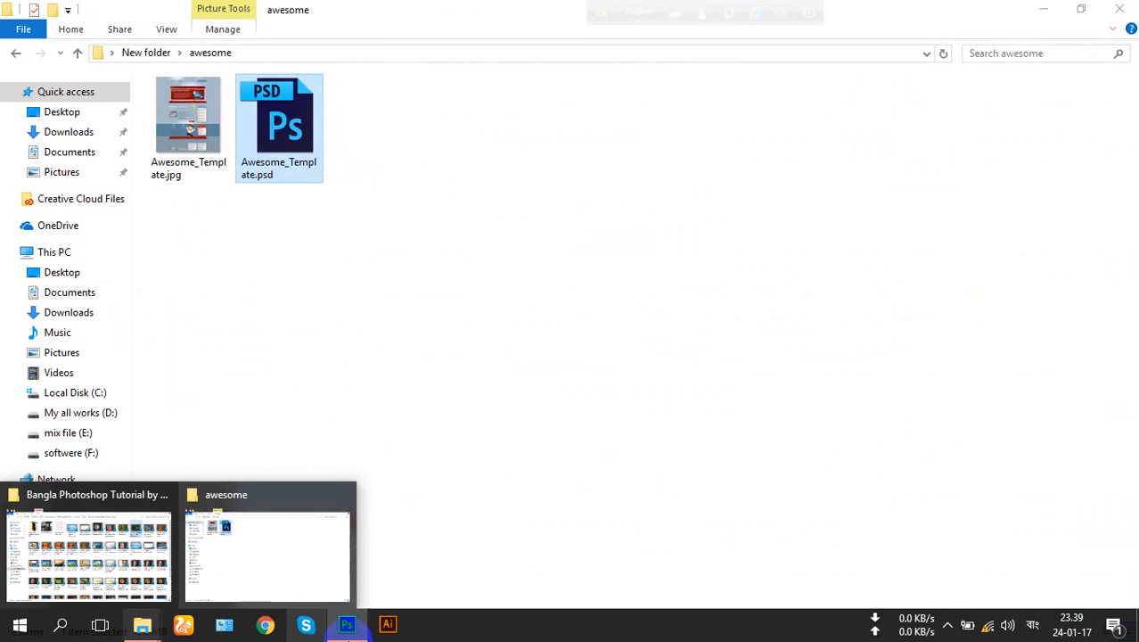
{"action": "left_click", "coordinate": [346, 624]}
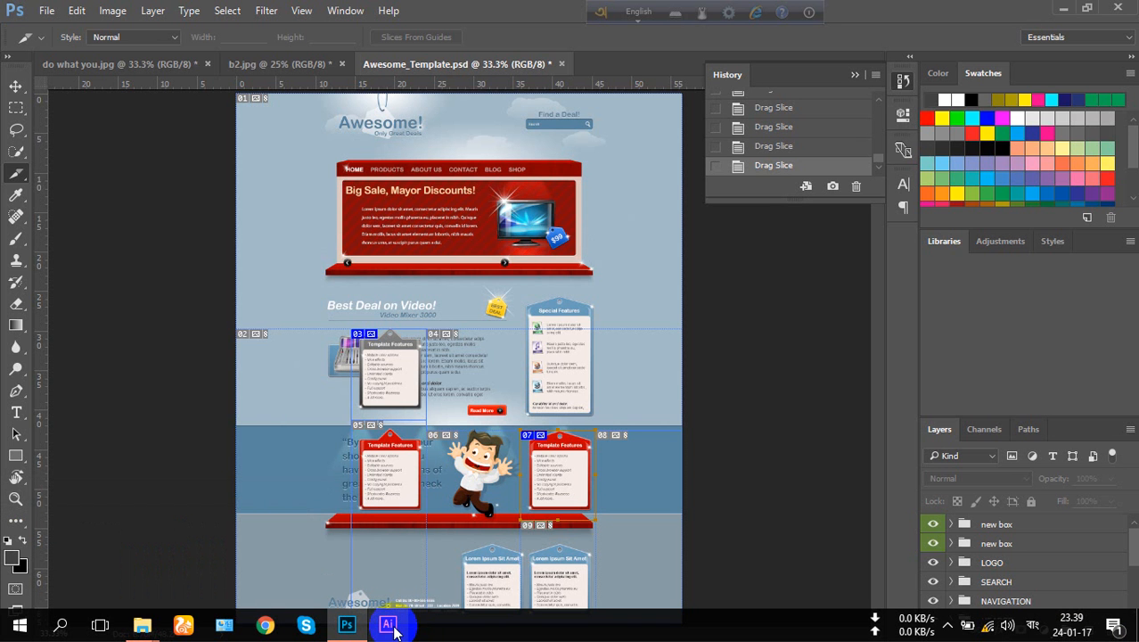